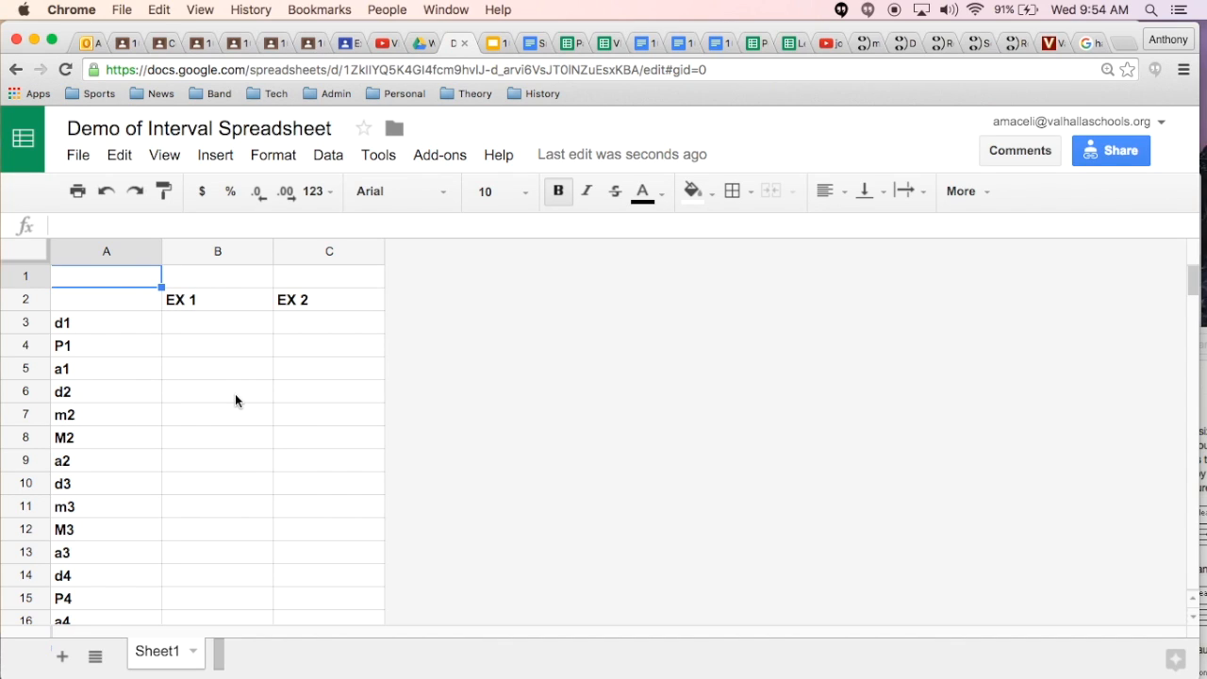
pyautogui.click(218, 251)
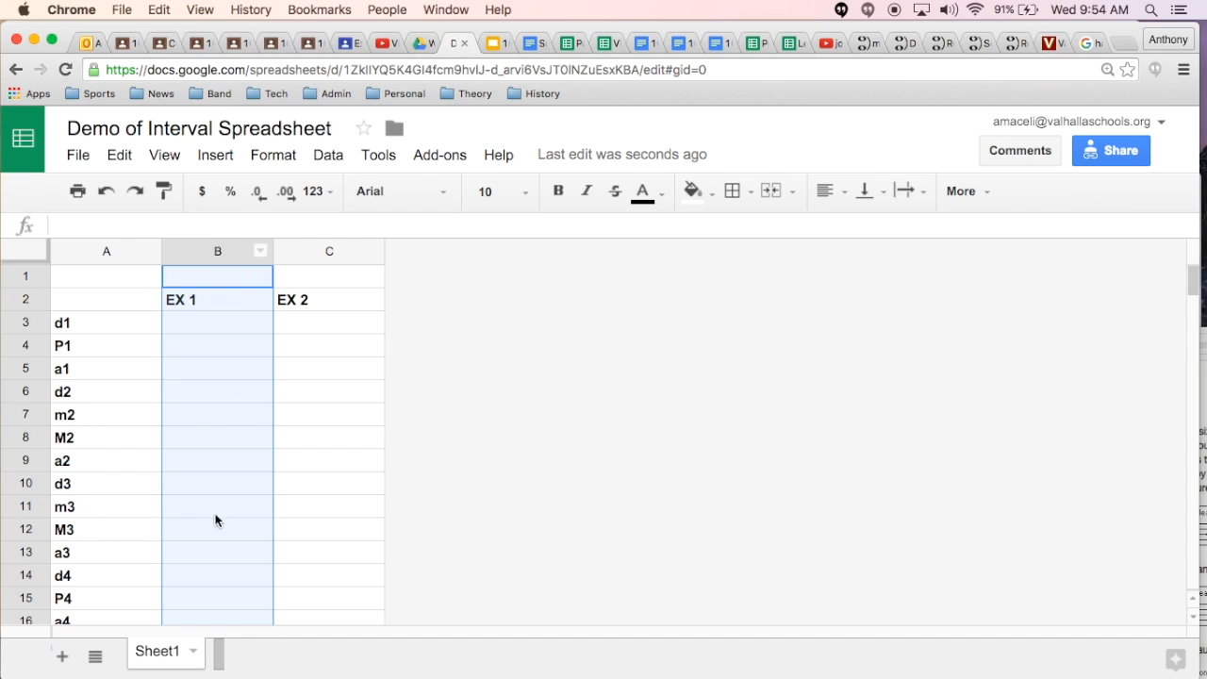
pyautogui.click(326, 255)
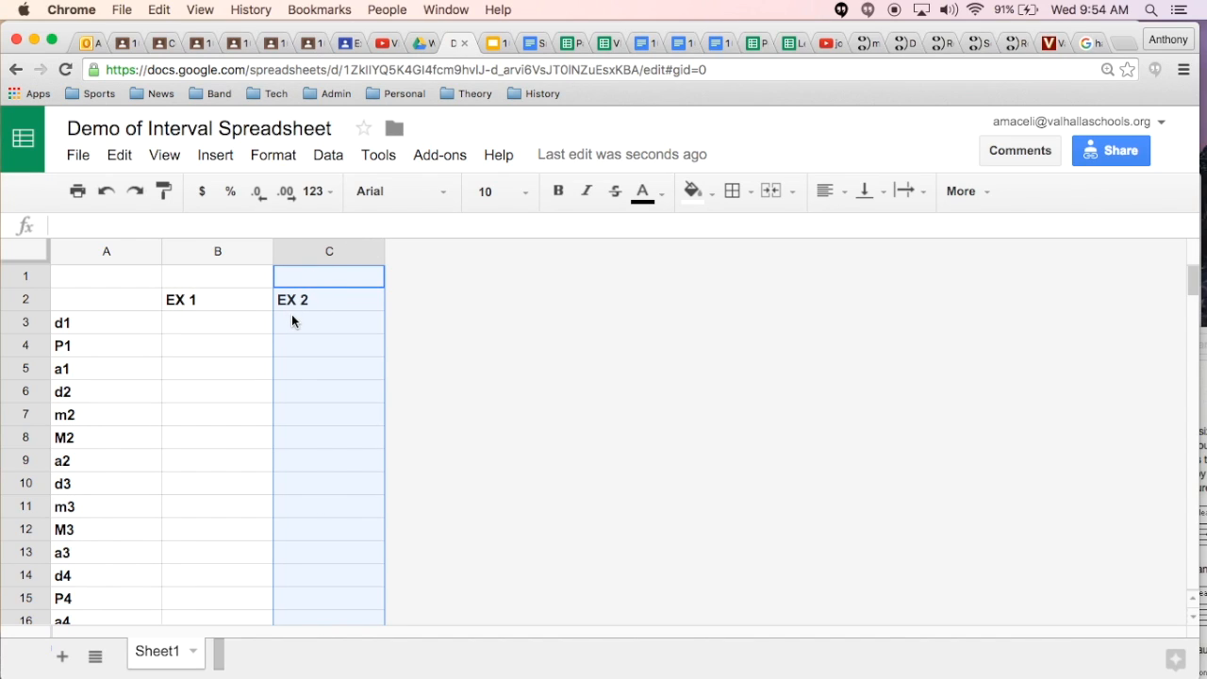
# Step: Fill the d1 to a1 rows (A3:C5) with light green and the d2 to a2 rows (A6:C9) with light cyan
pyautogui.moveTo(79, 324); pyautogui.dragTo(310, 364)
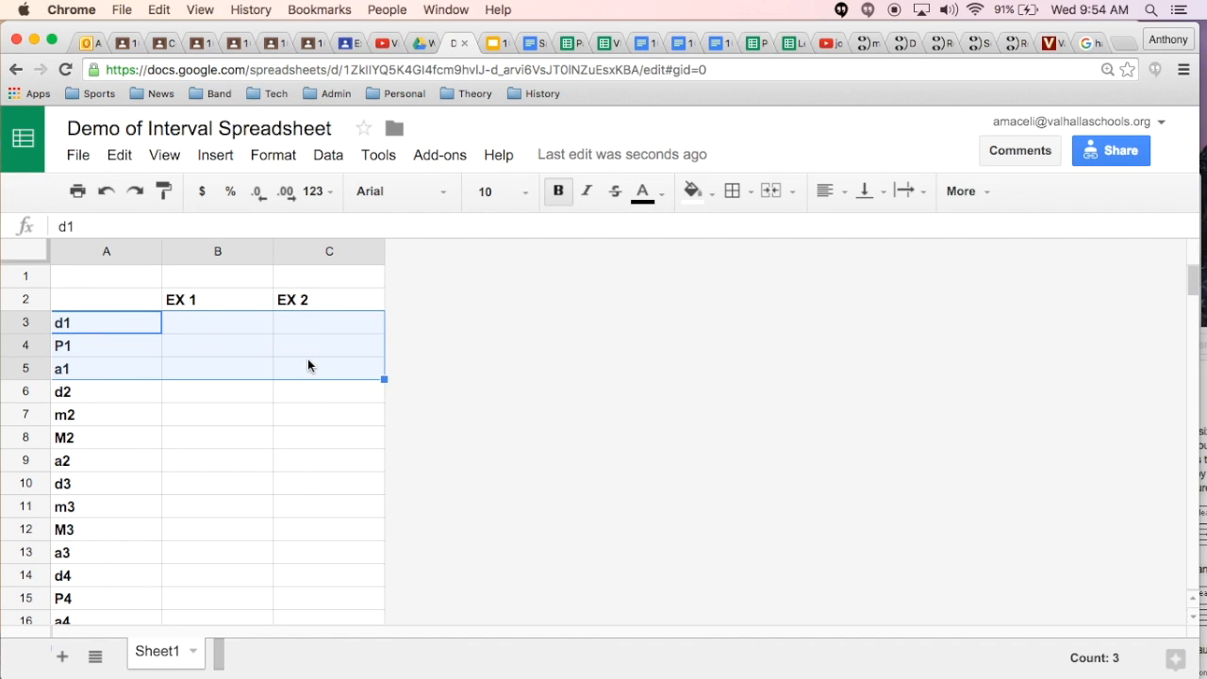
pyautogui.click(714, 194)
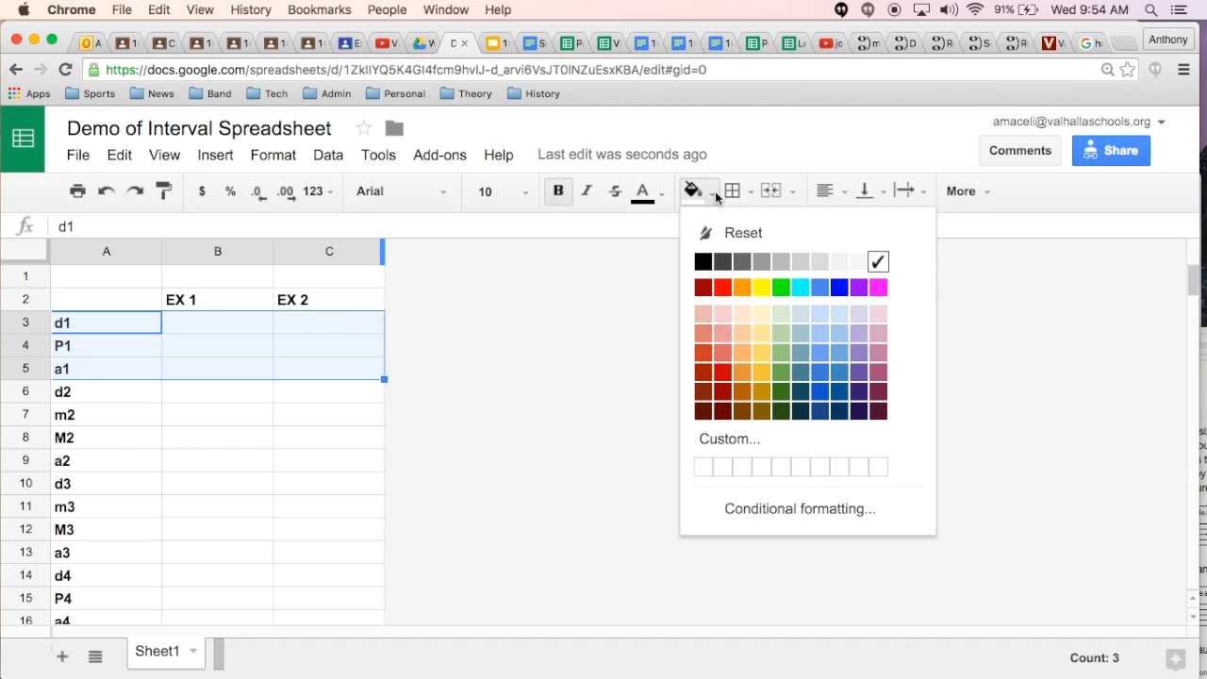
pyautogui.click(782, 315)
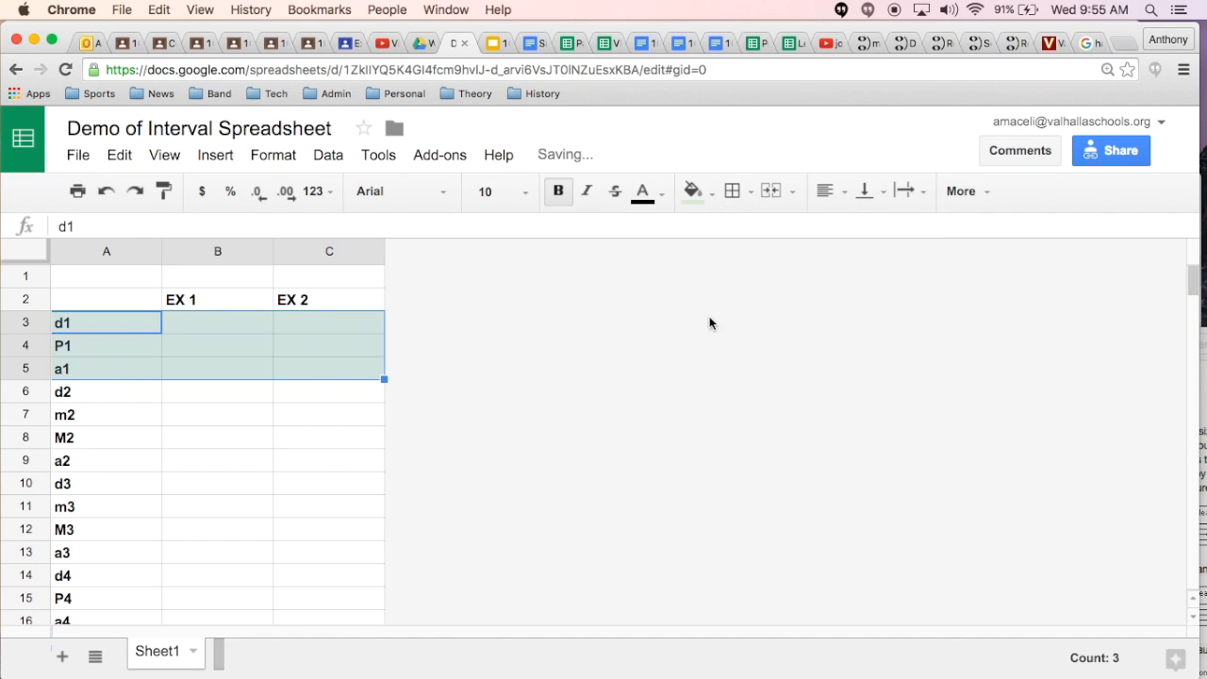
pyautogui.moveTo(89, 391); pyautogui.dragTo(330, 459)
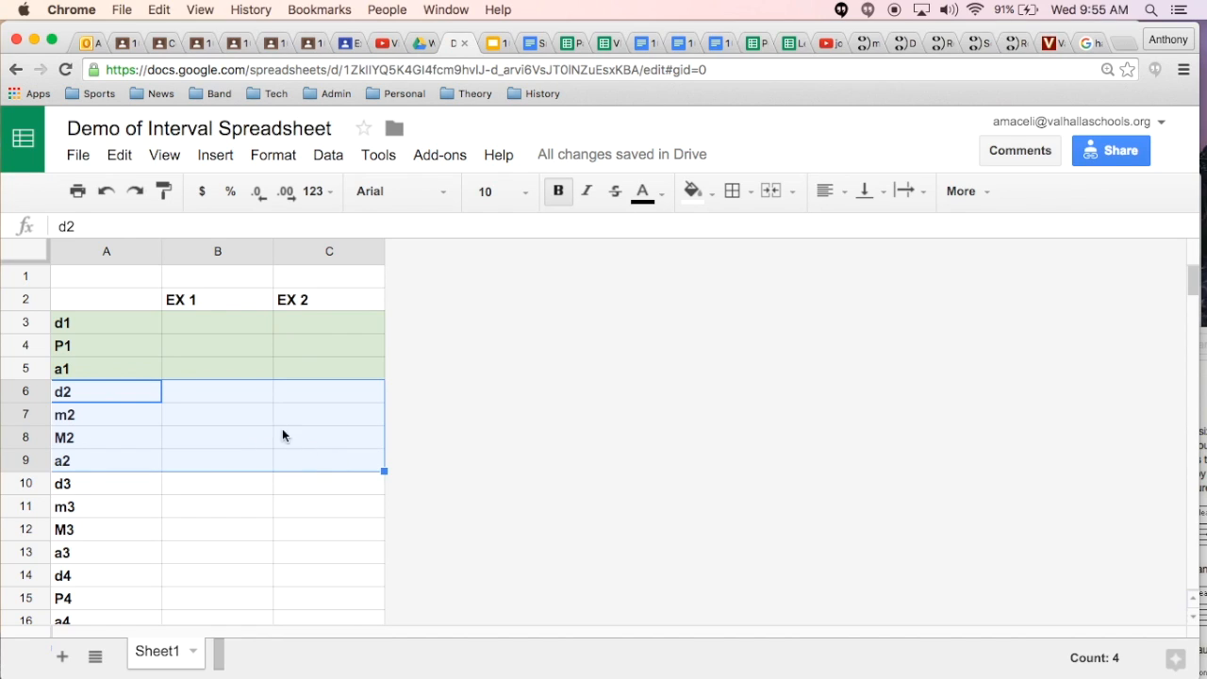
pyautogui.click(710, 196)
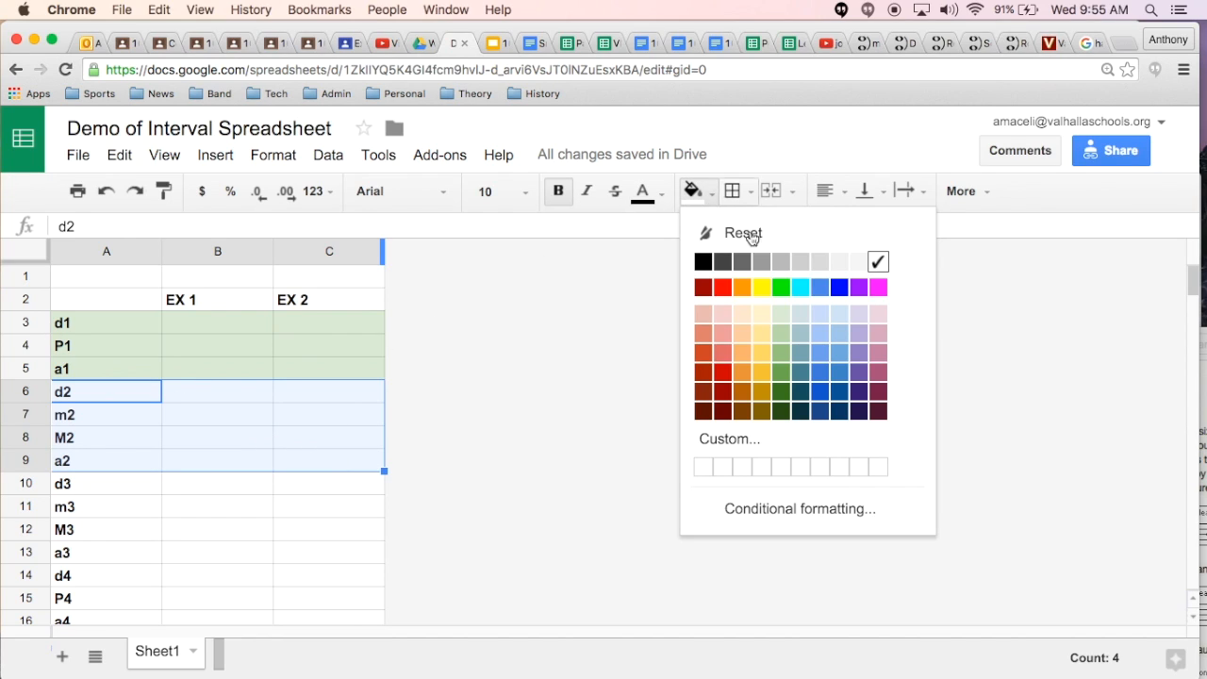
pyautogui.click(801, 312)
# Step: Fill the d3 to a3 rows (A10:C13) with light yellow and the d4 to a4 rows (A14:C16) with light red
pyautogui.moveTo(81, 482); pyautogui.dragTo(368, 560)
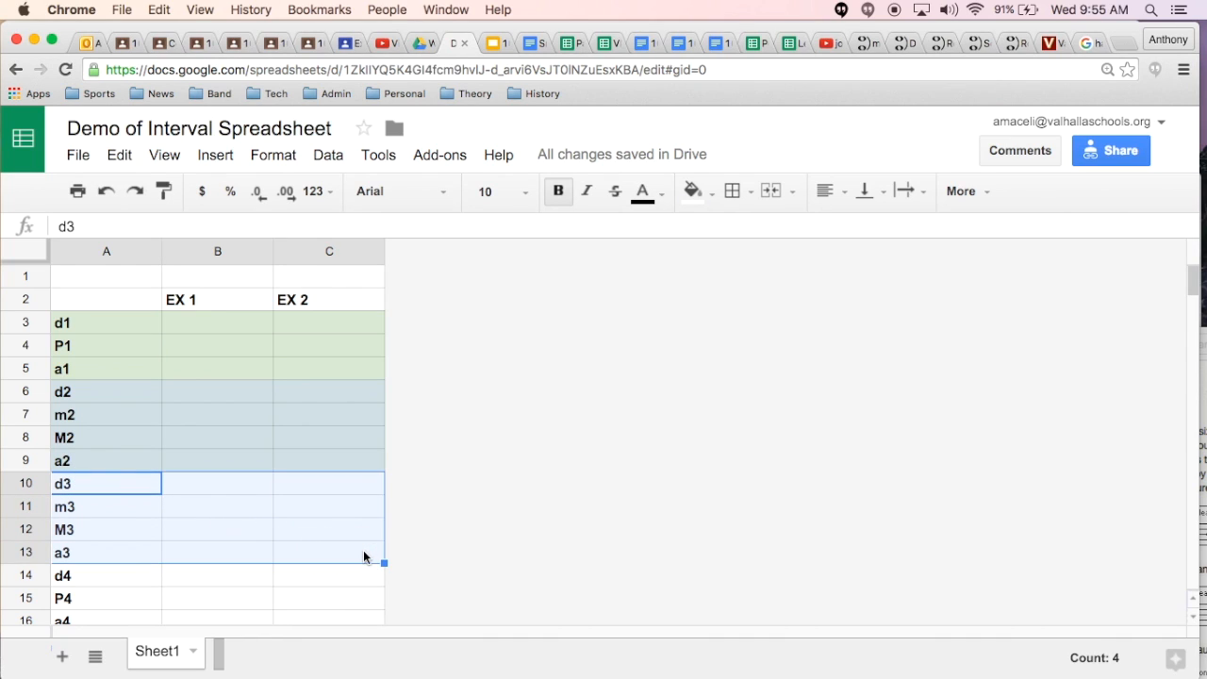
pyautogui.click(707, 194)
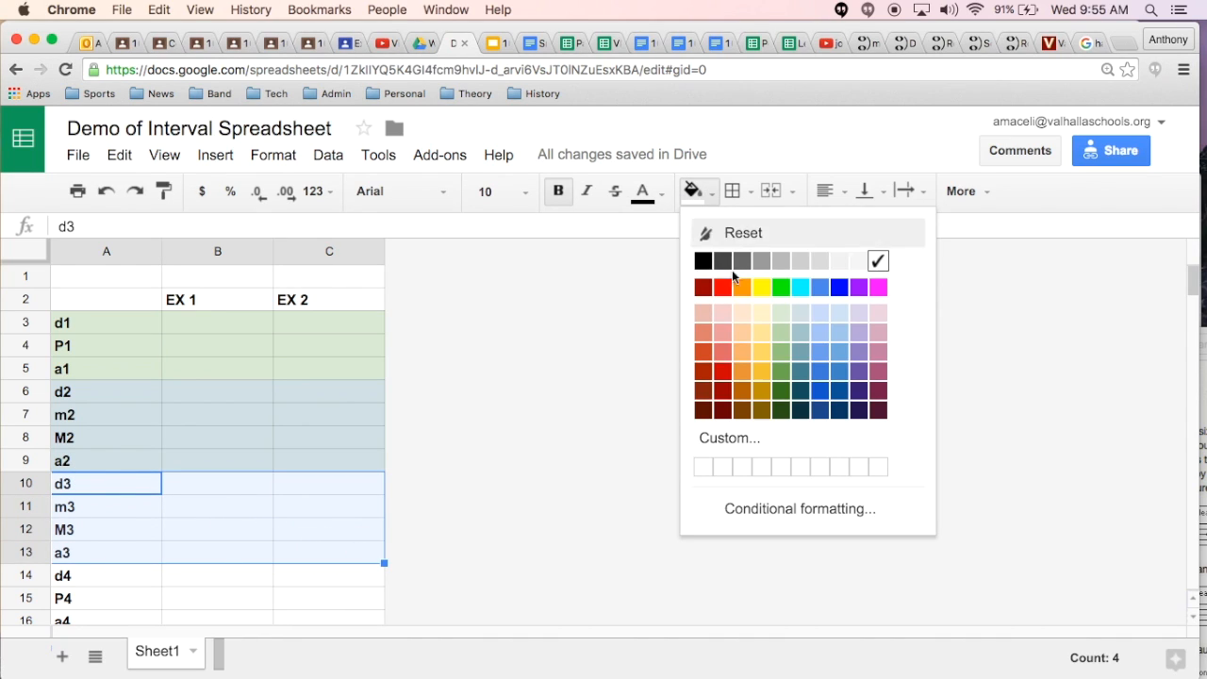
pyautogui.click(757, 313)
pyautogui.scroll(-5, 351, 432)
pyautogui.scroll(3, 351, 432)
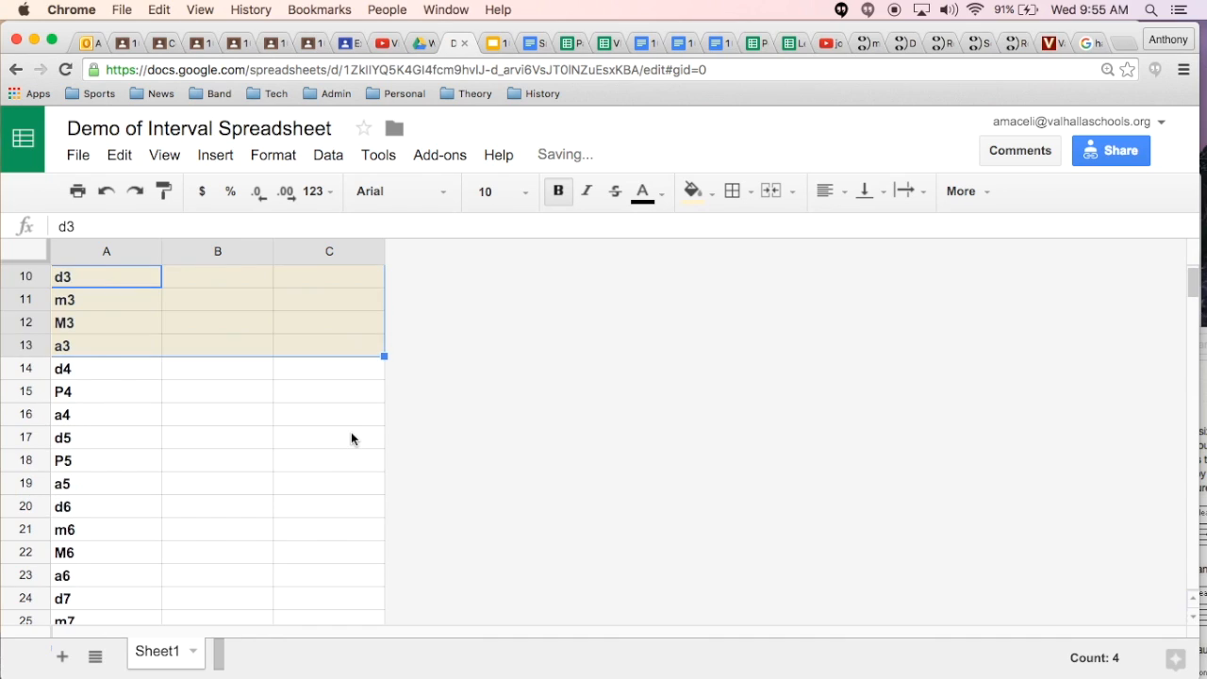
pyautogui.moveTo(112, 368); pyautogui.dragTo(366, 420)
pyautogui.click(708, 195)
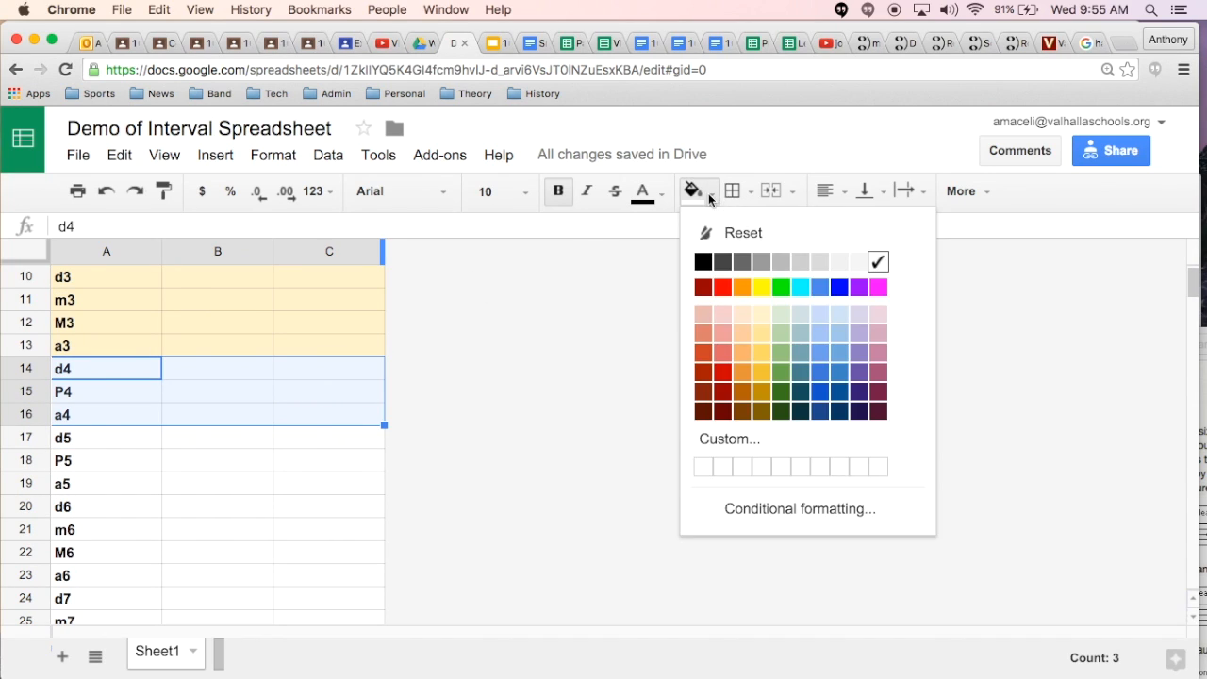
pyautogui.click(719, 315)
# Step: Fill the d5 to a5 rows (A17:C19) with light purple and the d6 to a6 rows (A20:C23) with light magenta
pyautogui.moveTo(107, 437); pyautogui.dragTo(358, 482)
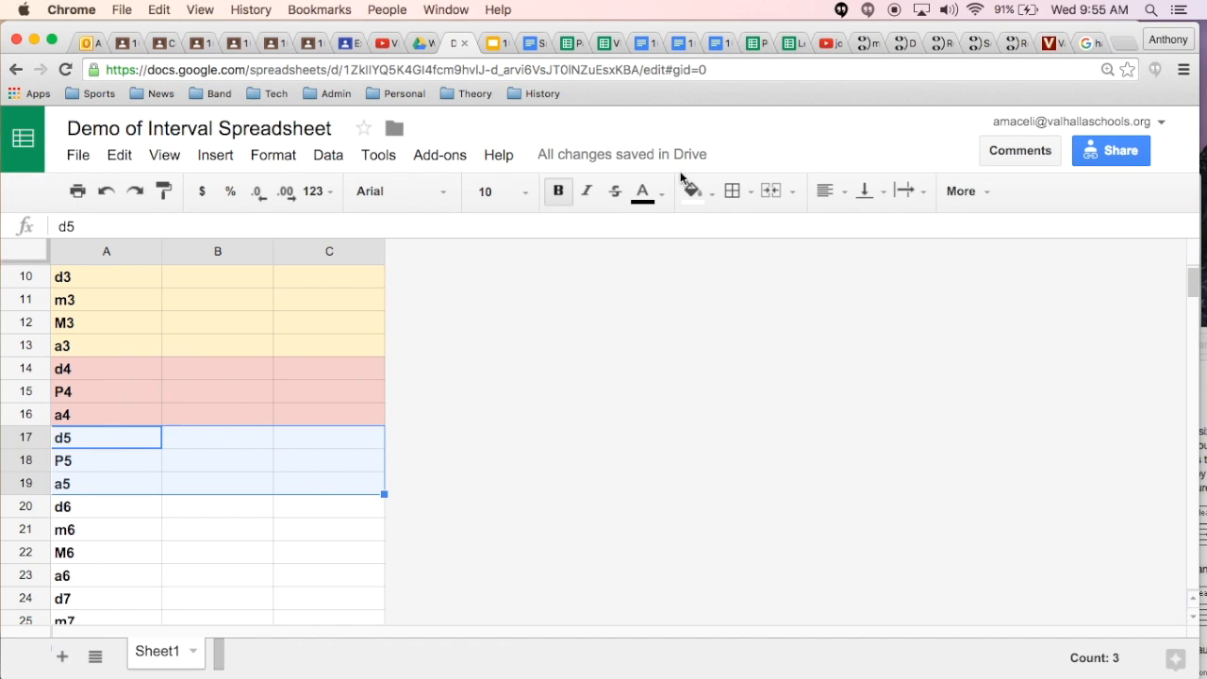
pyautogui.click(709, 193)
pyautogui.click(860, 317)
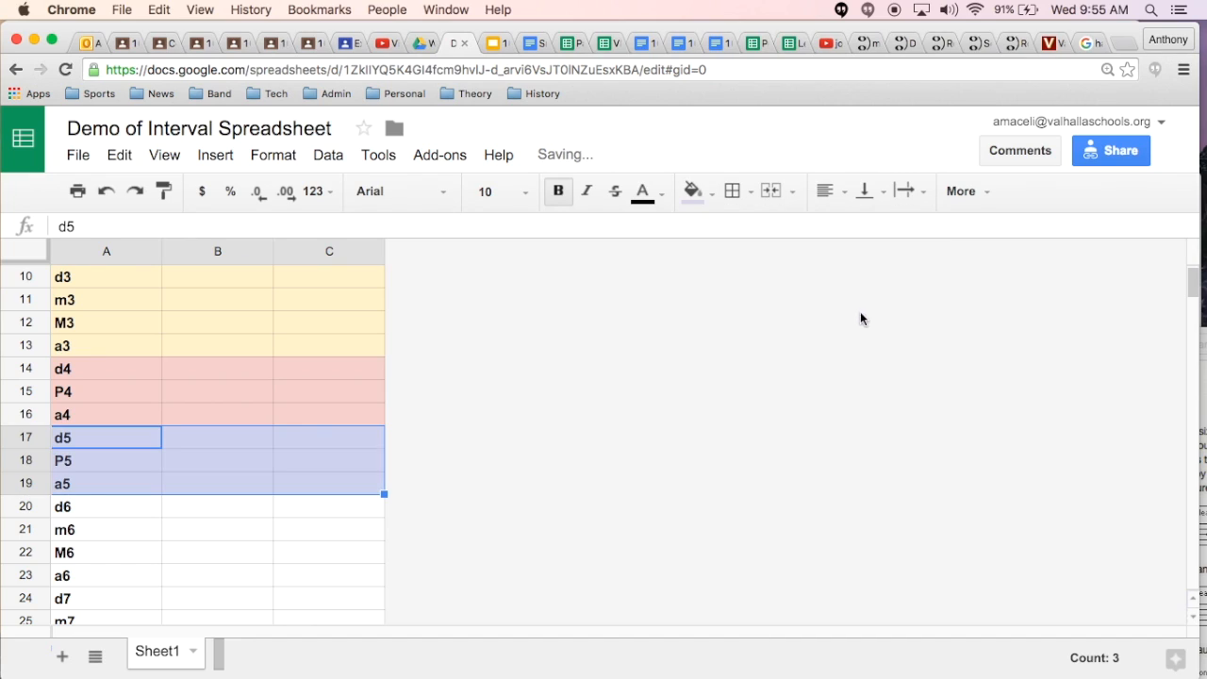
pyautogui.moveTo(114, 504); pyautogui.dragTo(364, 575)
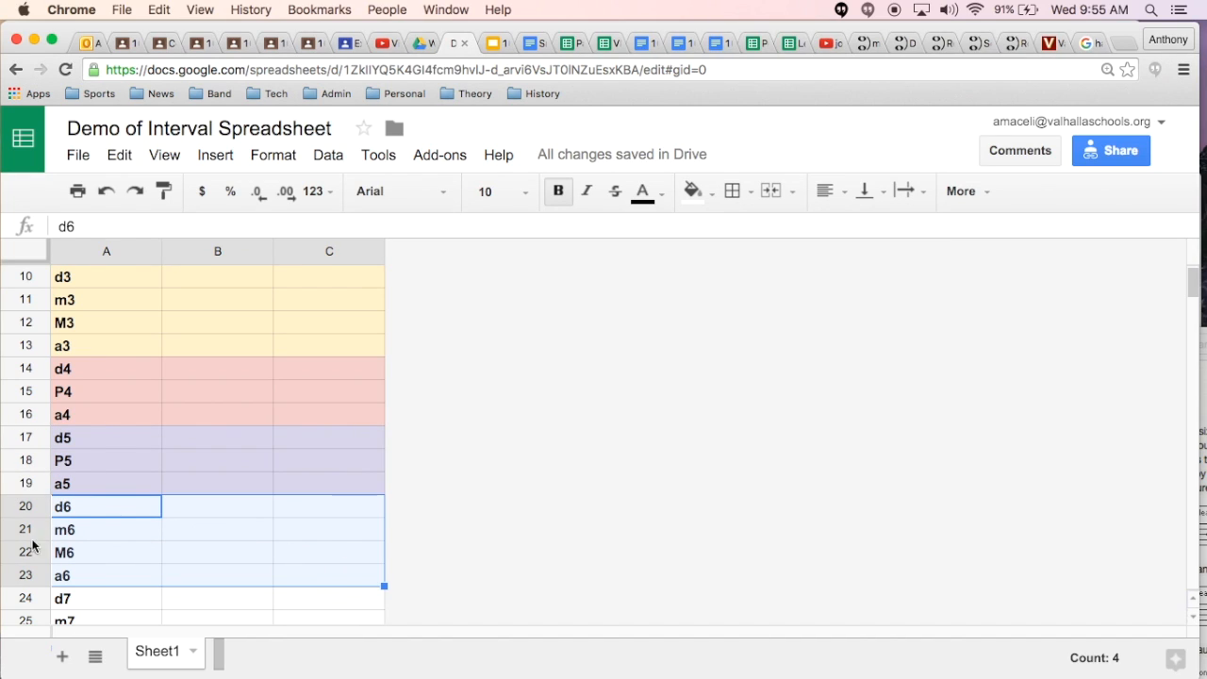
pyautogui.click(714, 191)
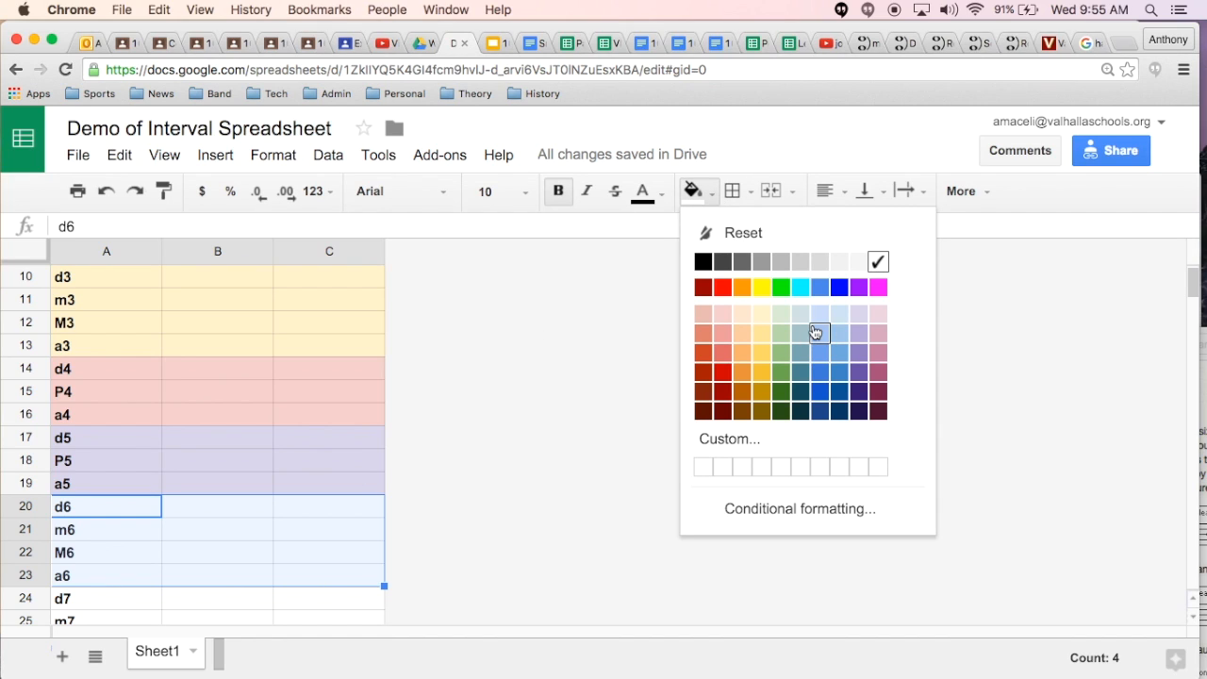
pyautogui.click(876, 312)
# Step: Fill the d7 to a7 rows (A24:C27) with light orange and the d8 to a8 rows (A28:C30) with light red berry
pyautogui.scroll(-3, 218, 534)
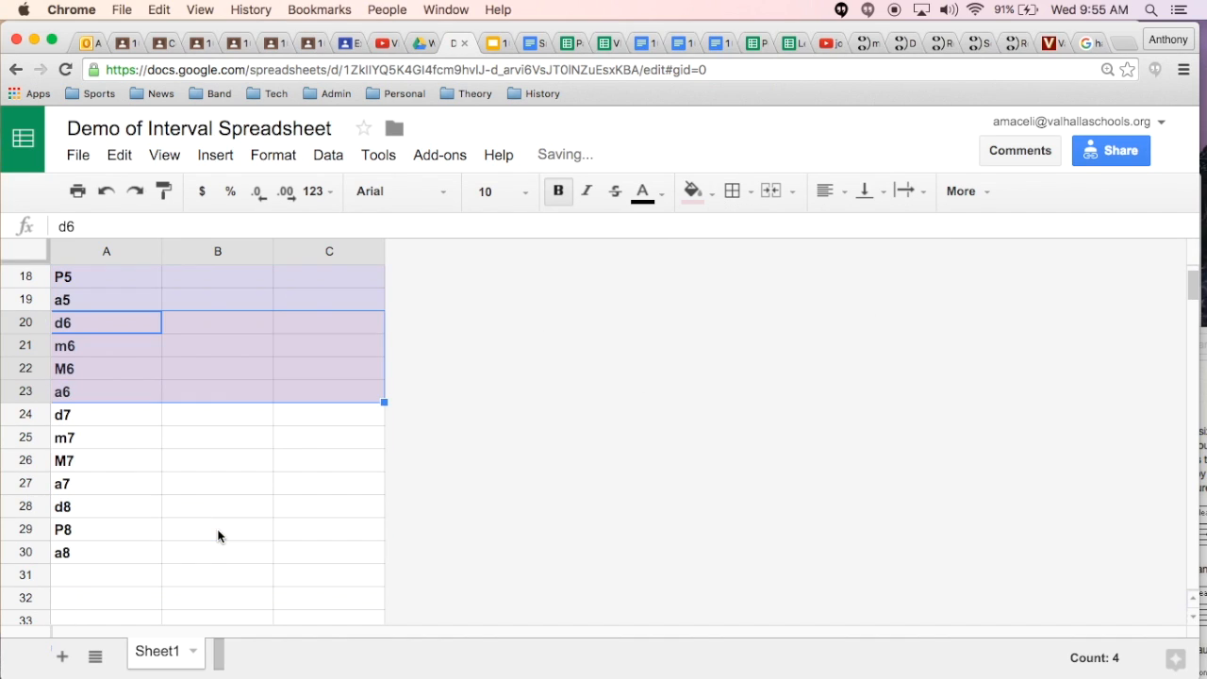
pyautogui.moveTo(119, 414); pyautogui.dragTo(382, 483)
pyautogui.click(715, 193)
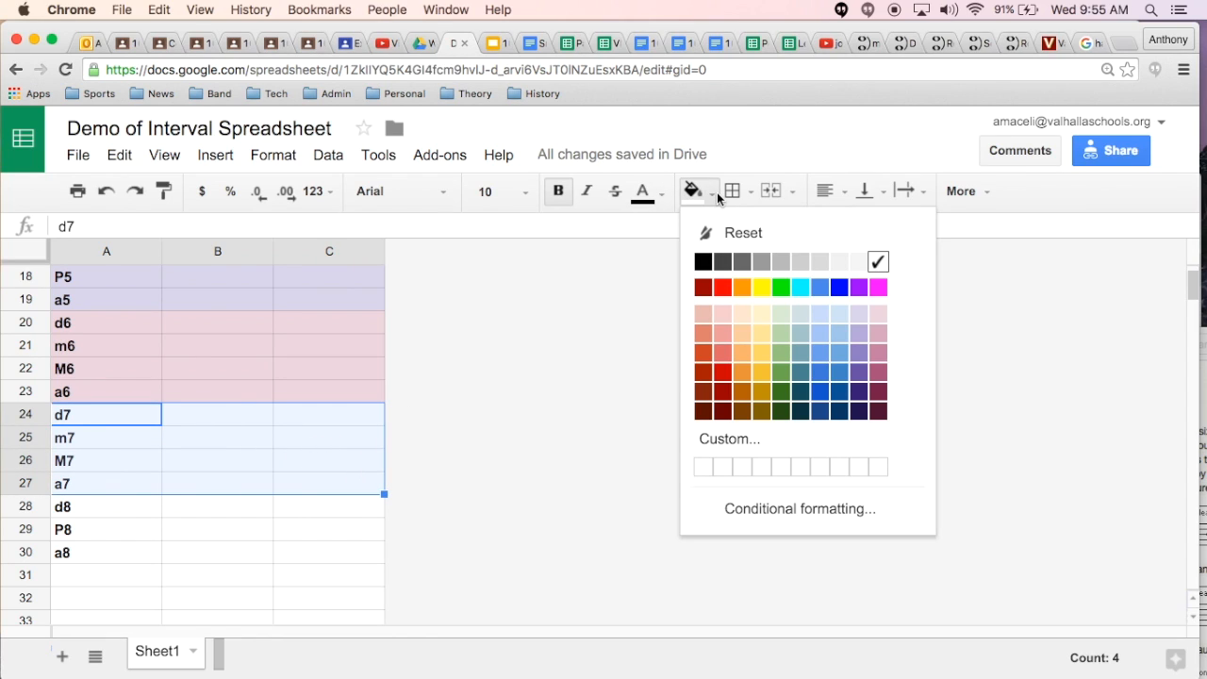
pyautogui.click(742, 313)
pyautogui.moveTo(120, 506); pyautogui.dragTo(339, 558)
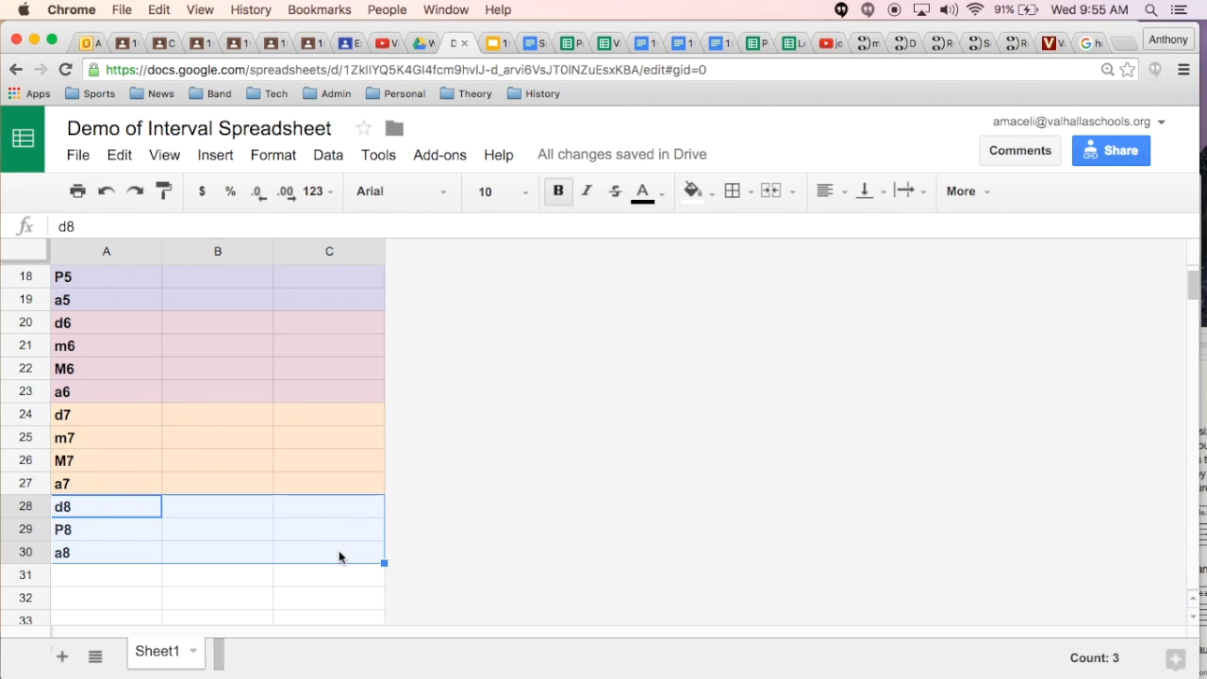
pyautogui.click(715, 192)
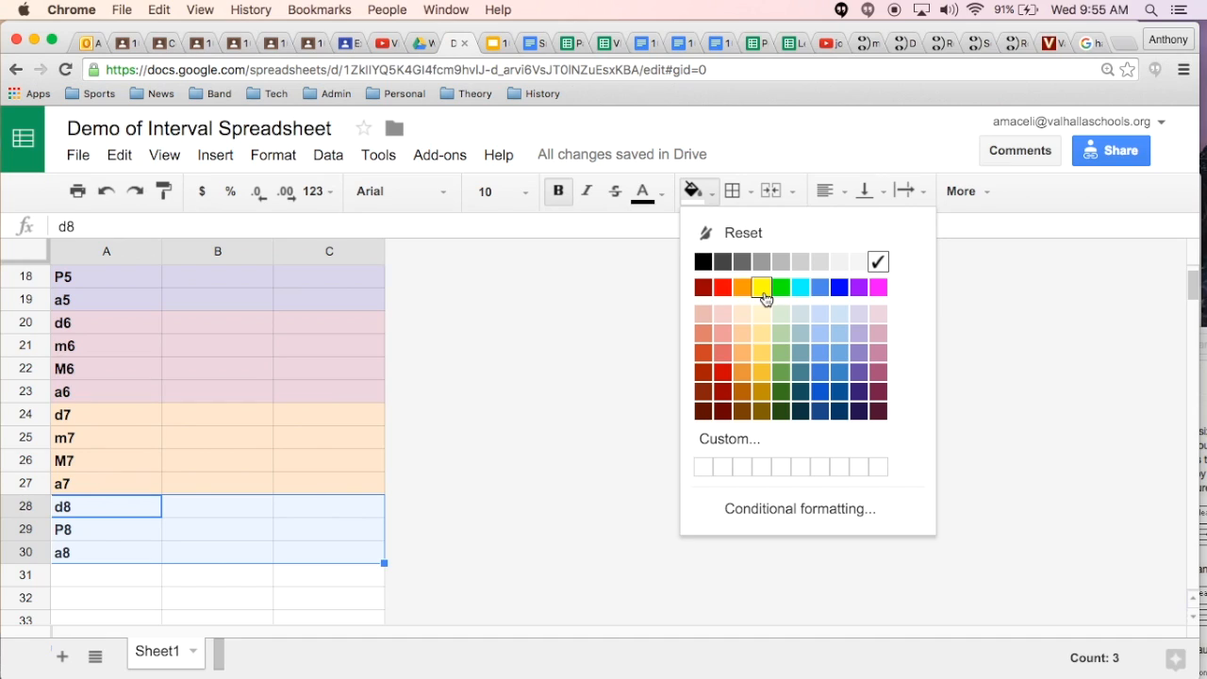
pyautogui.click(711, 319)
pyautogui.click(363, 442)
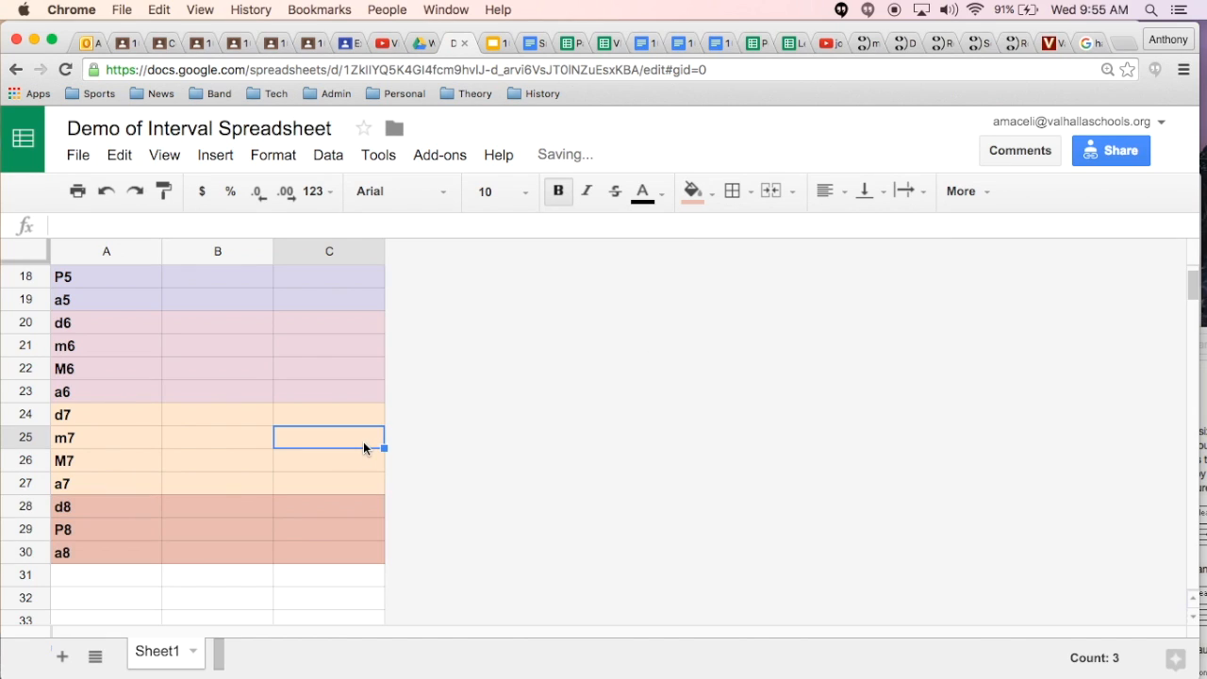
# Step: Enter "C to C" in the EX 1 column for d1, P1 and a1 (B3:B5)
pyautogui.scroll(2, 254, 426)
pyautogui.scroll(5, 254, 429)
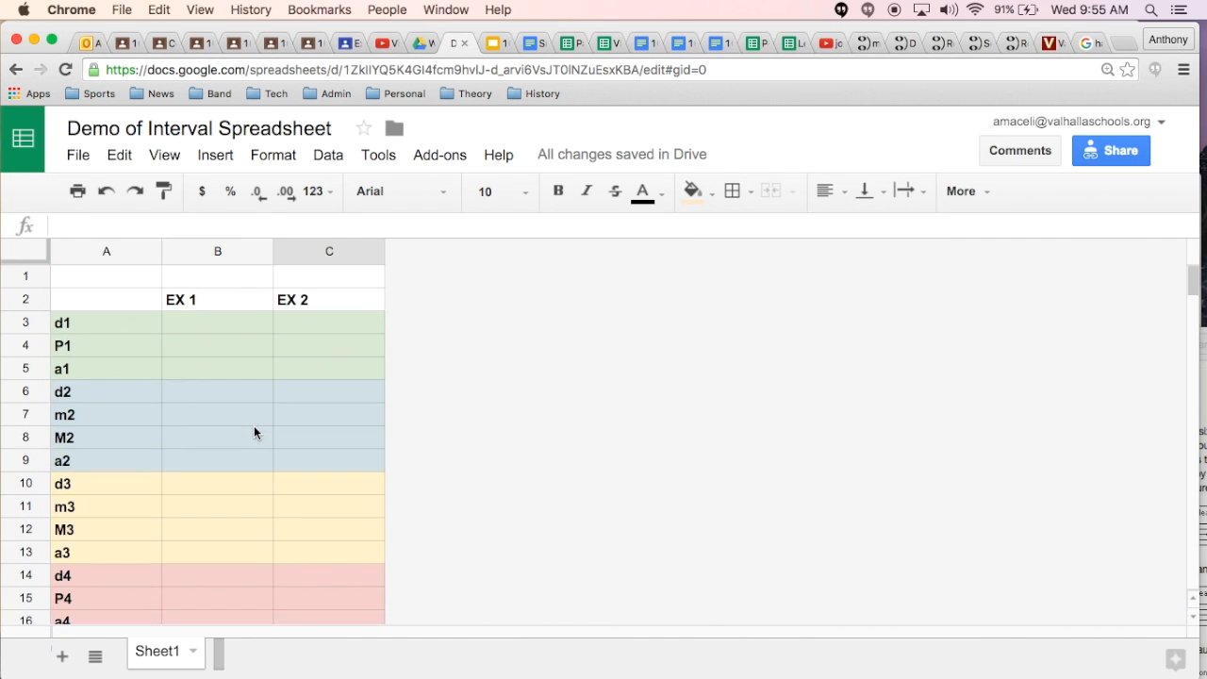
pyautogui.click(202, 333)
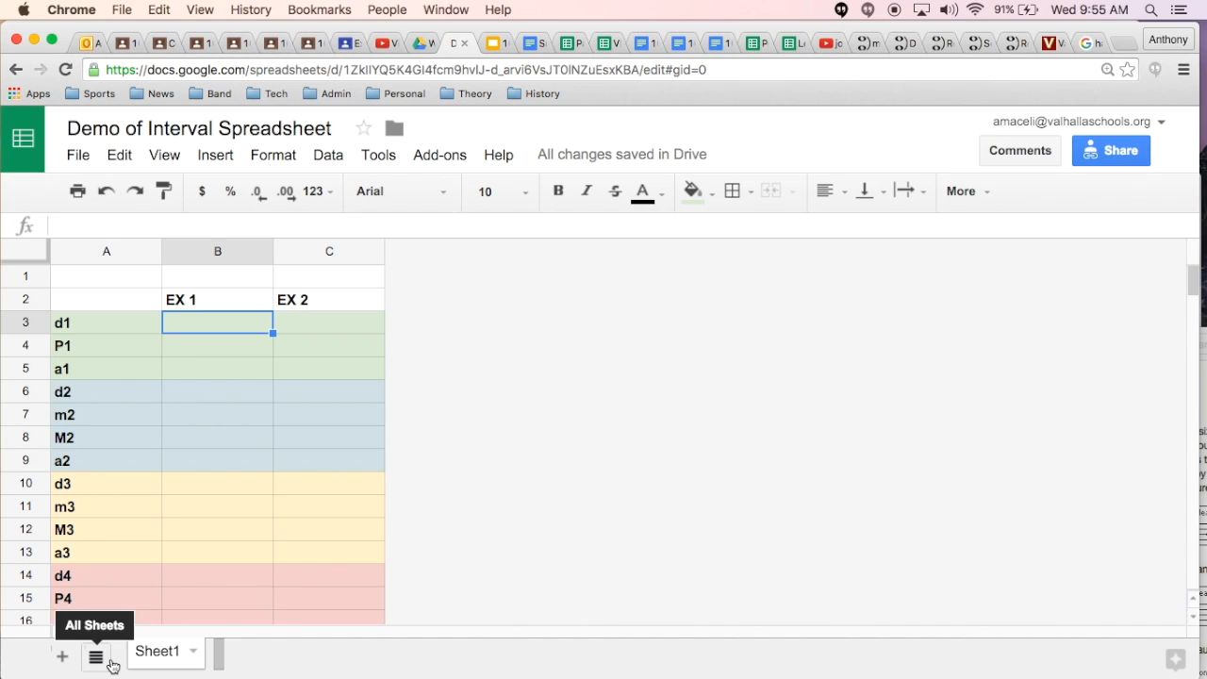
pyautogui.write('C to ')
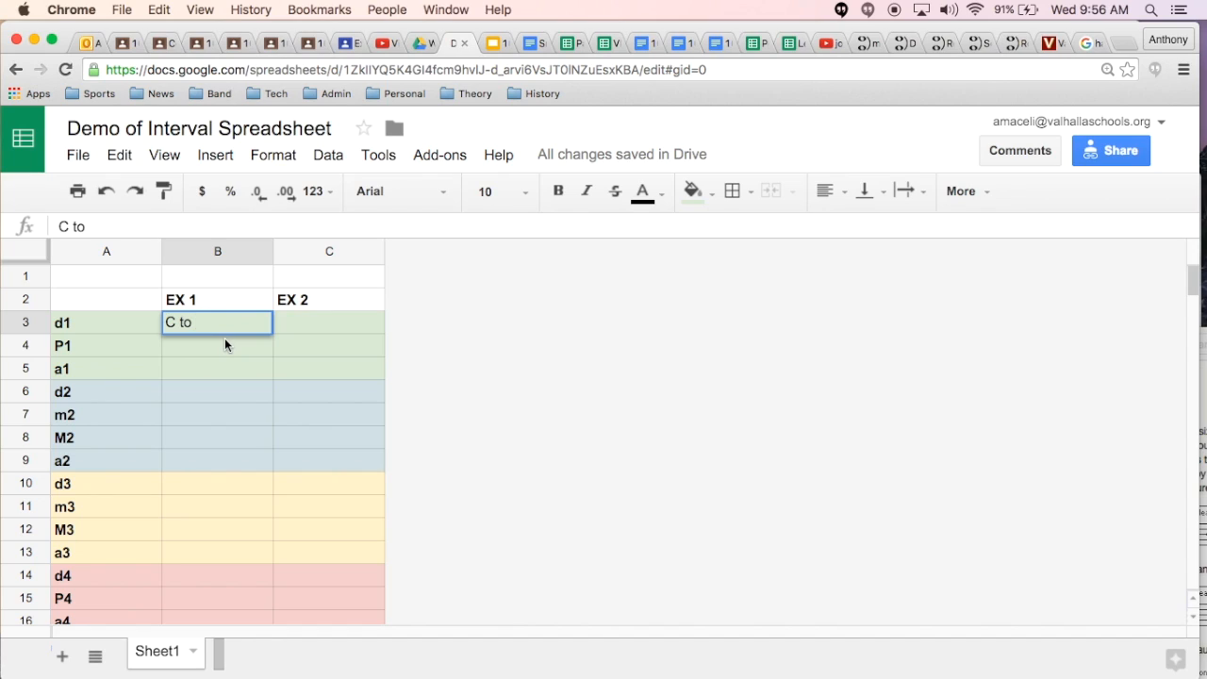
pyautogui.write('C')
pyautogui.press('Return')
pyautogui.press('Up')
pyautogui.press('Down')
pyautogui.write('C to C')
pyautogui.press('Down')
pyautogui.write('C to C')
pyautogui.press('Up')
pyautogui.press('Up')
pyautogui.press('Down')
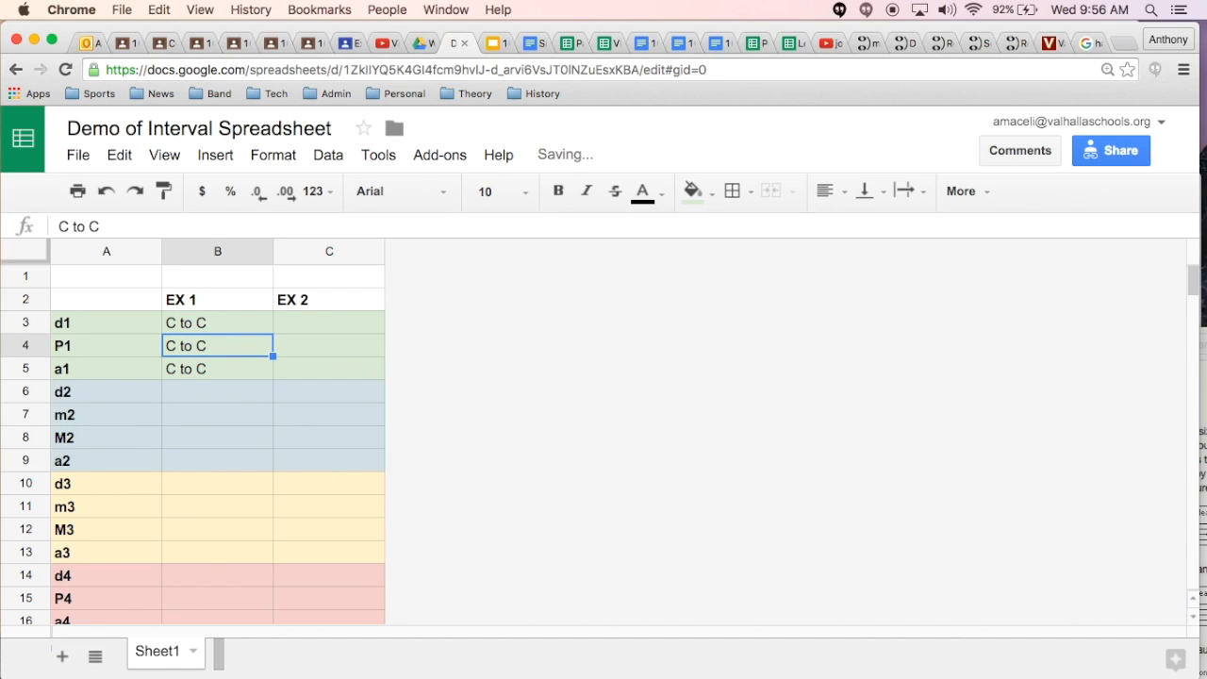
# Step: Enter "G# to G#" in the EX 2 column for d1, P1 and a1 (C3:C5)
pyautogui.press('Up')
pyautogui.press('Right')
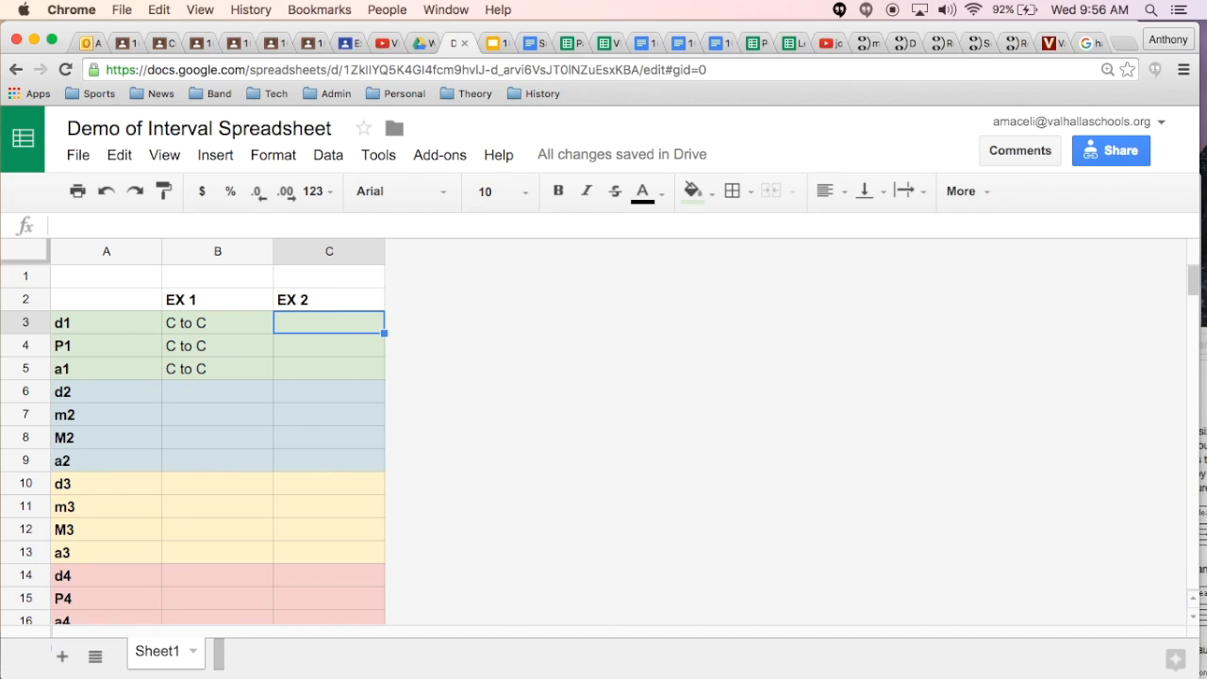
pyautogui.write('G')
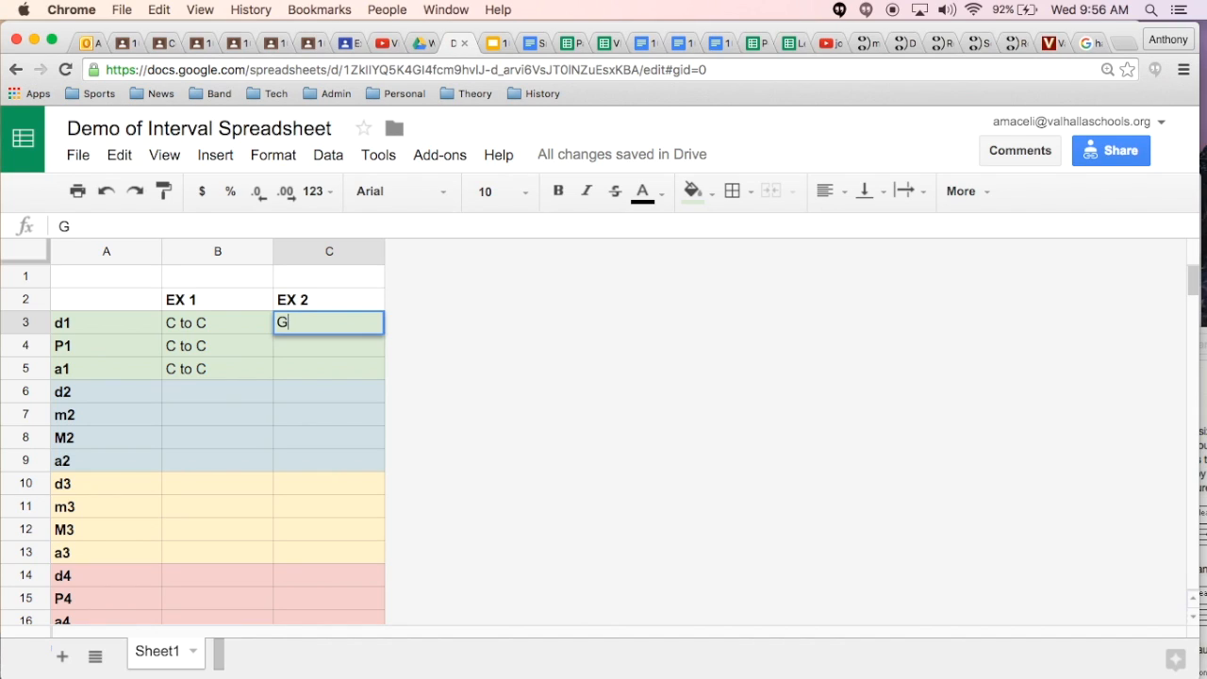
pyautogui.write('# to G#')
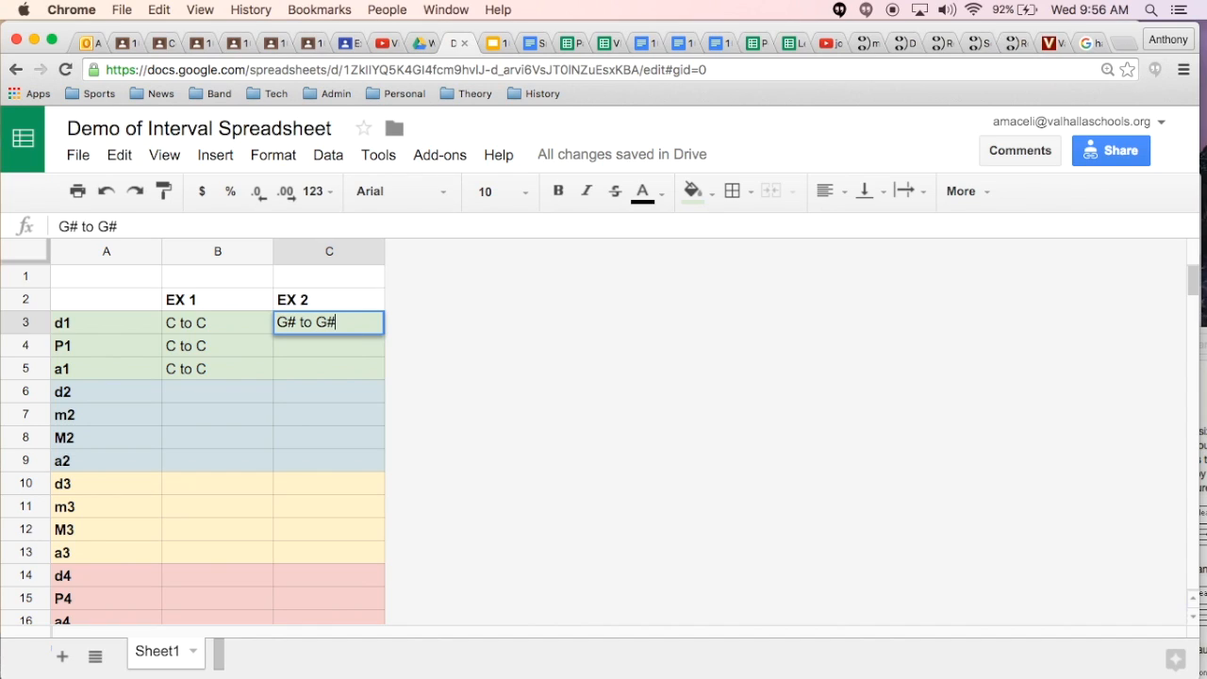
pyautogui.press('Return')
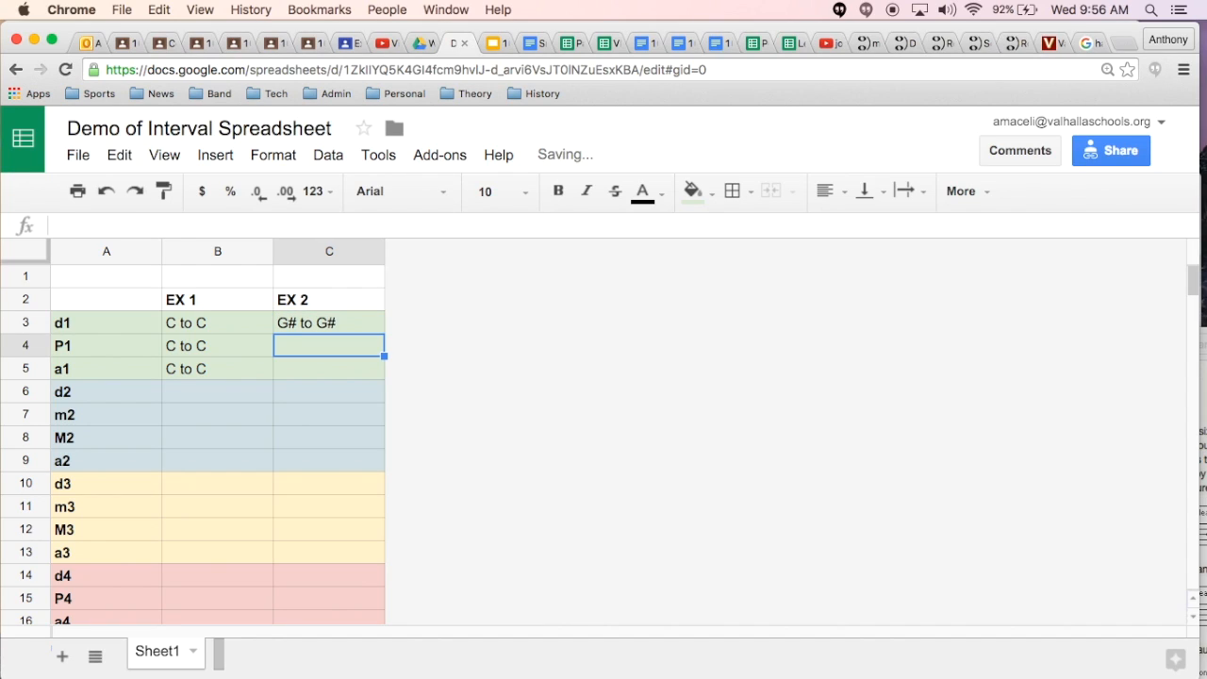
pyautogui.write('G#')
pyautogui.press('Return')
pyautogui.press('Up')
pyautogui.press('super+c')
pyautogui.press('Down')
pyautogui.press('super+v')
pyautogui.press('Down')
pyautogui.press('Up')
pyautogui.press('Up')
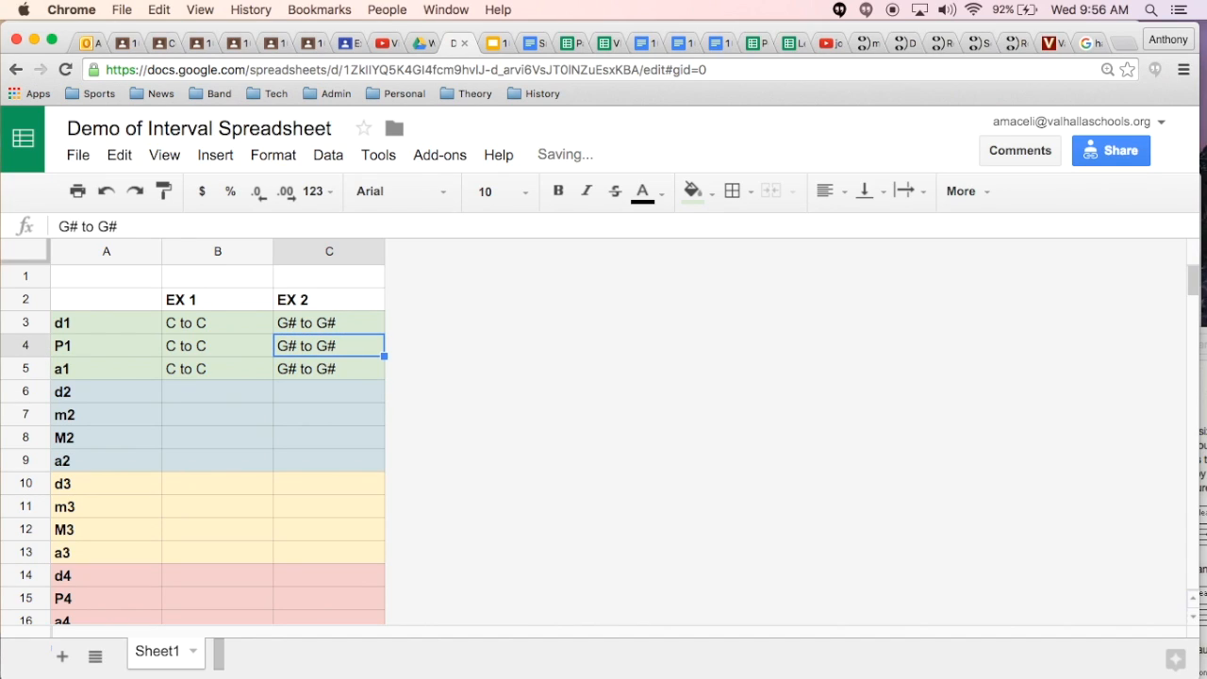
# Step: Review the P1 row's interval examples under EX 1 and EX 2
pyautogui.press('Left')
pyautogui.press('Left')
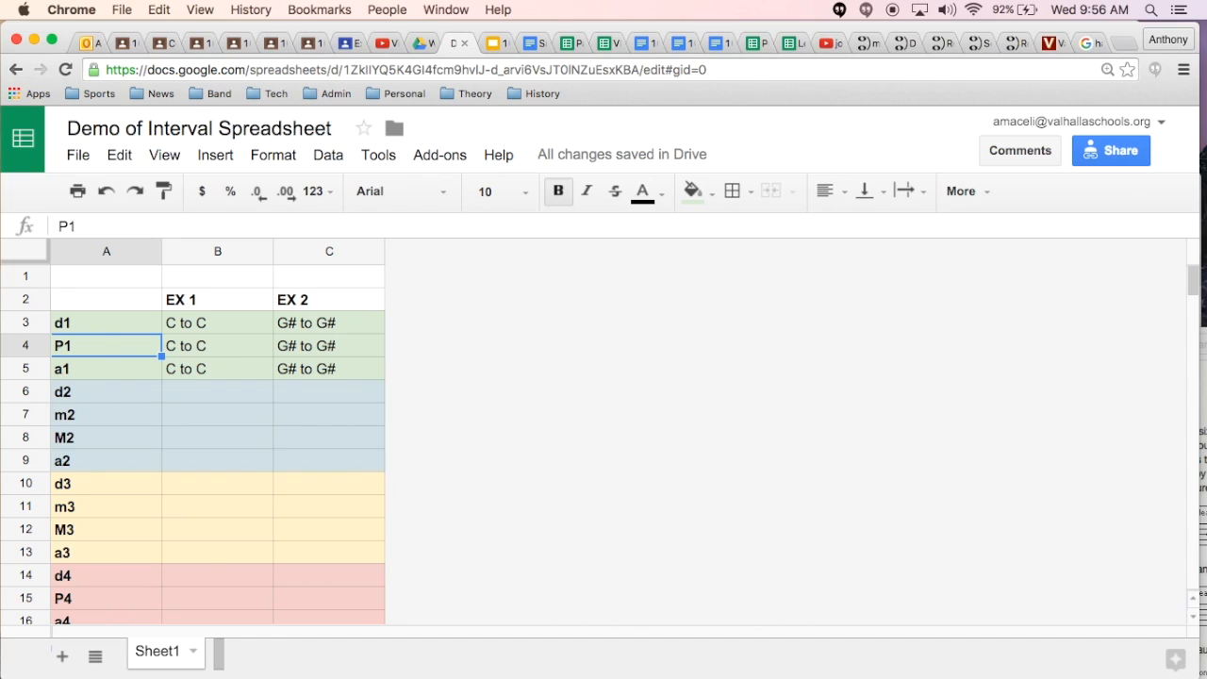
pyautogui.press('Right')
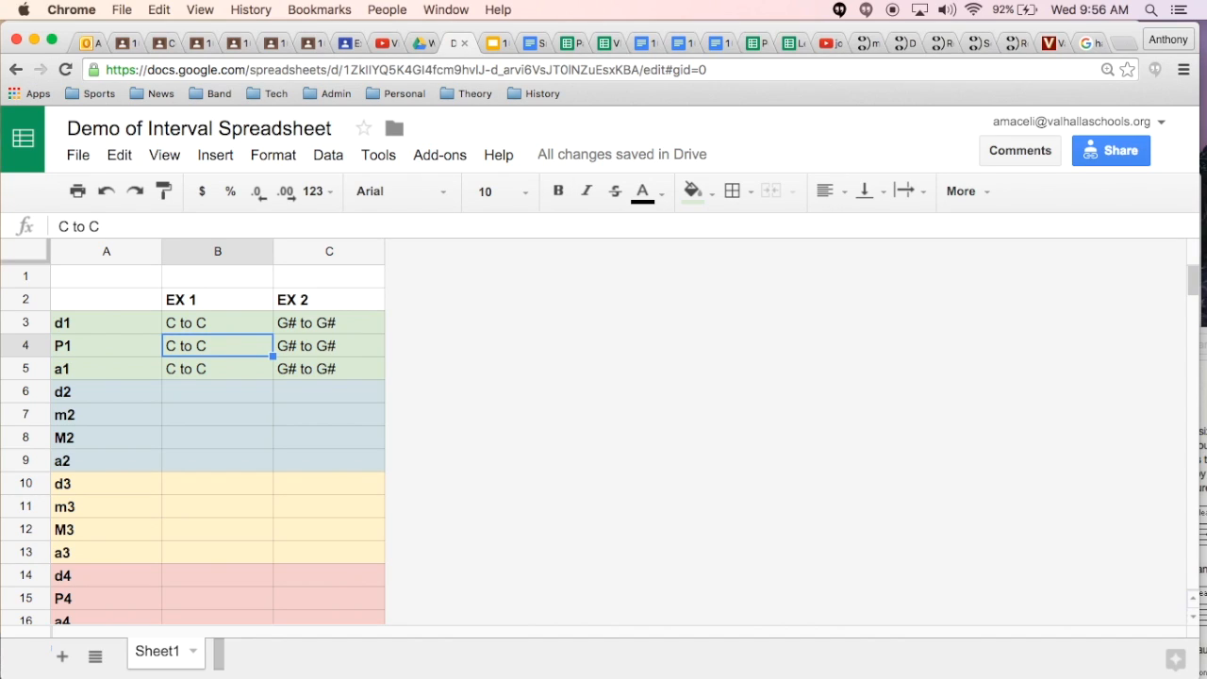
pyautogui.press('Left')
pyautogui.scroll(-2, 223, 340)
pyautogui.scroll(2, 75, 320)
pyautogui.hotkey('shift', 'Right')
pyautogui.hotkey('shift', 'Right')
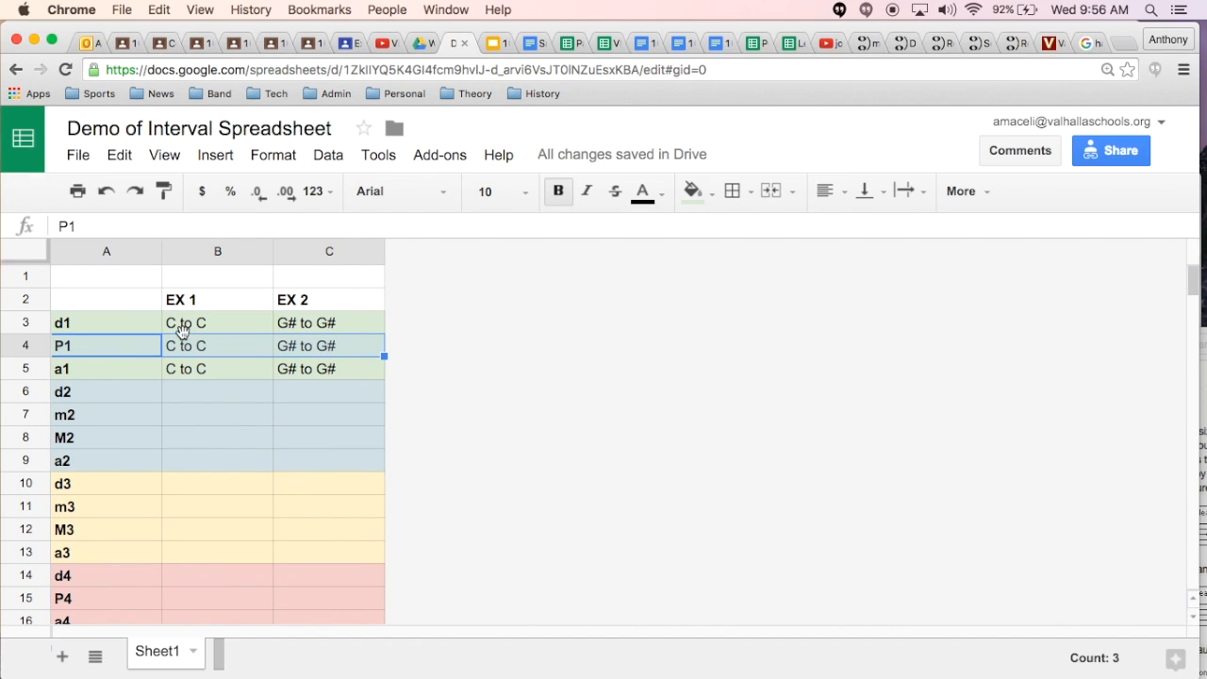
pyautogui.click(219, 354)
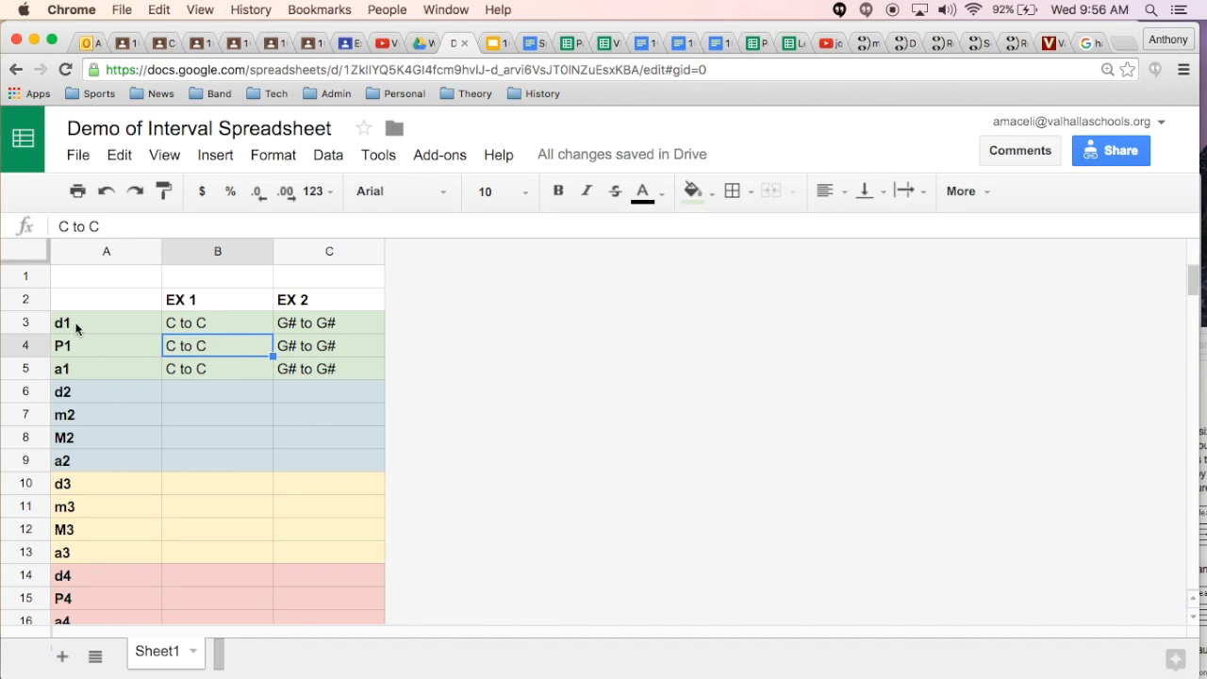
# Step: Change the EX 1 example for d1 in B3 to "C to Cb"
pyautogui.click(211, 322)
pyautogui.doubleClick(205, 320)
pyautogui.write('b')
pyautogui.press('Return')
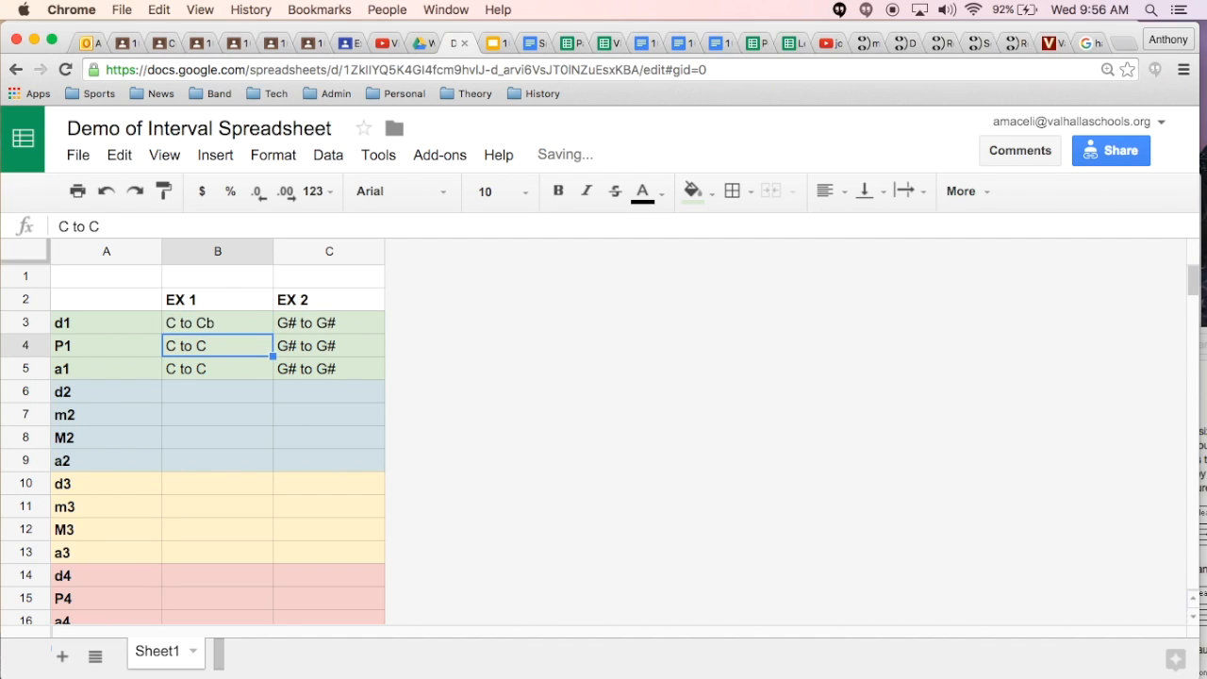
pyautogui.press('Down')
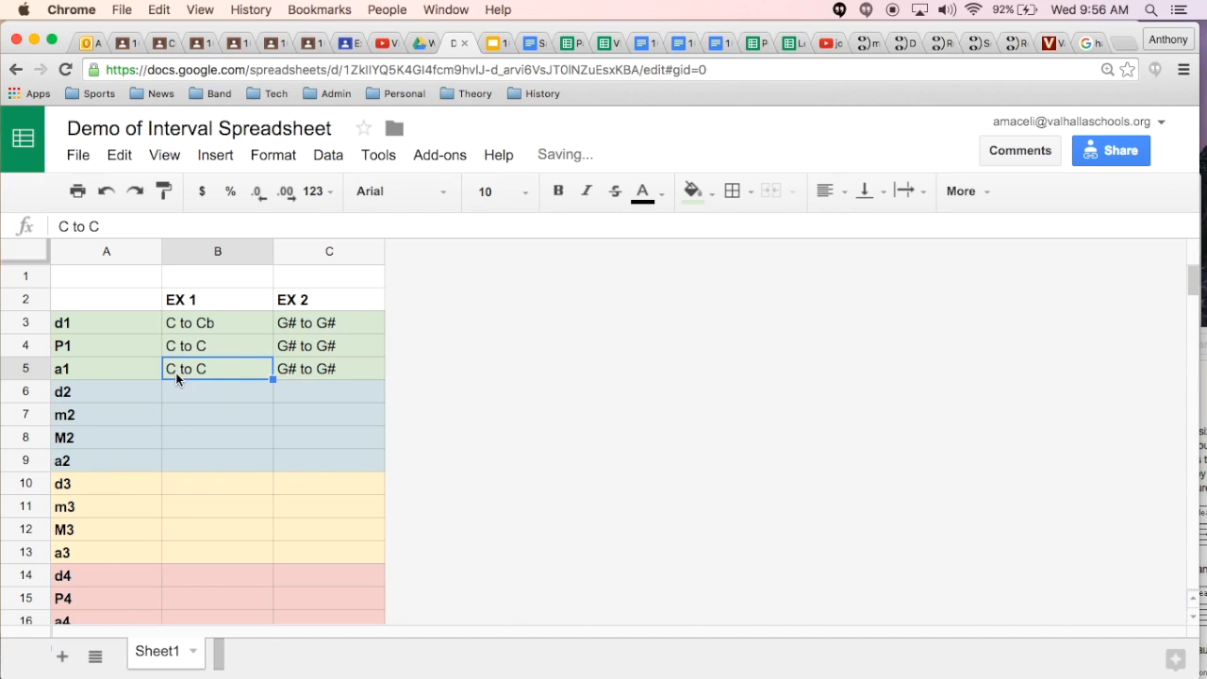
# Step: Change the EX 1 example for a1 in B5 to "C to C#"
pyautogui.click(115, 233)
pyautogui.write('#')
pyautogui.press('Return')
# Step: Change the EX 2 example for d1 in C3 to "G# to G"
pyautogui.press('Up')
pyautogui.press('Up')
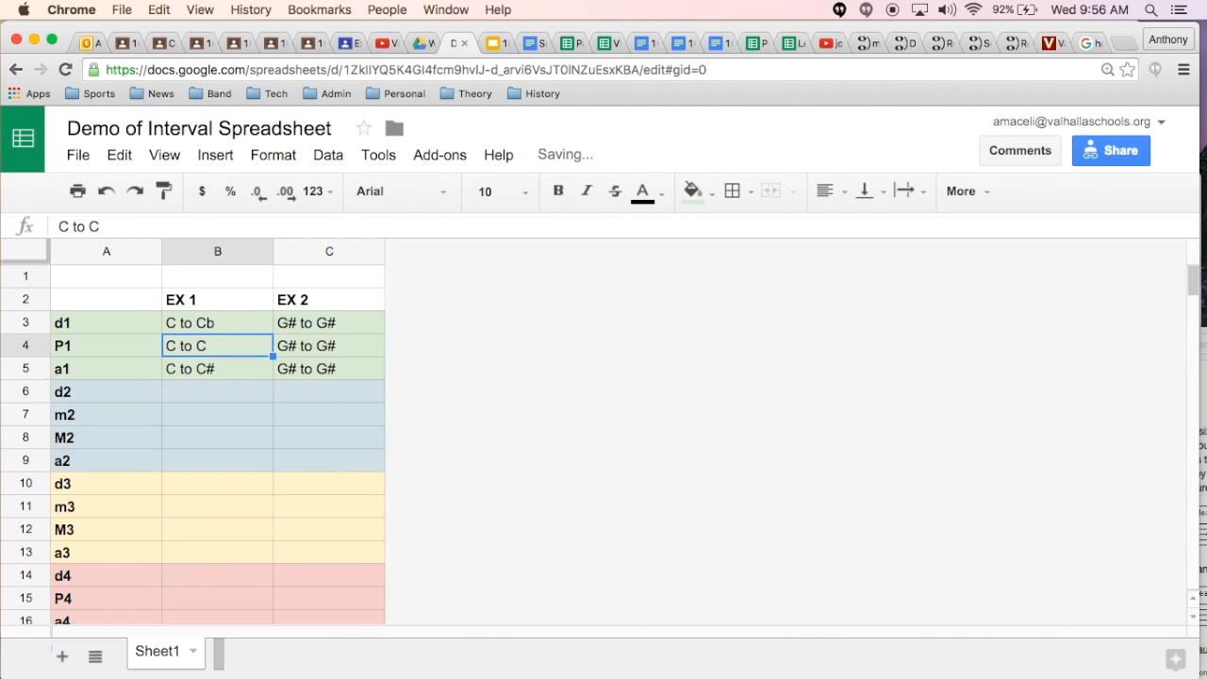
pyautogui.press('Right')
pyautogui.press('Left')
pyautogui.press('Right')
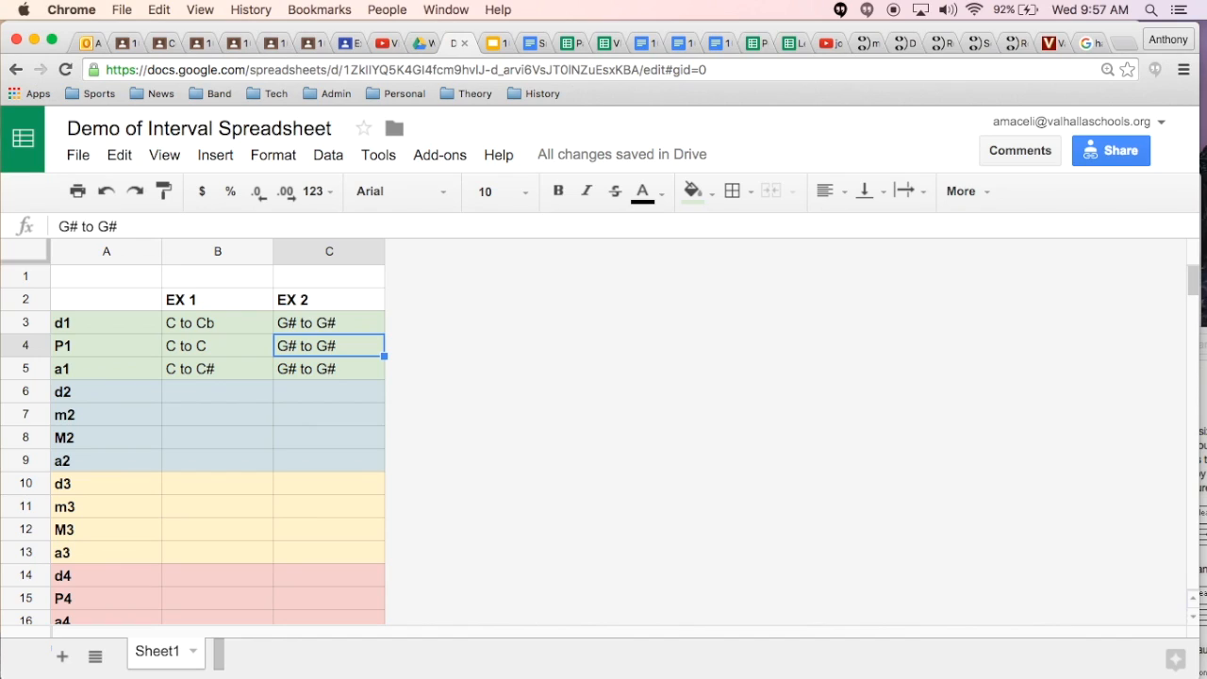
pyautogui.press('Up')
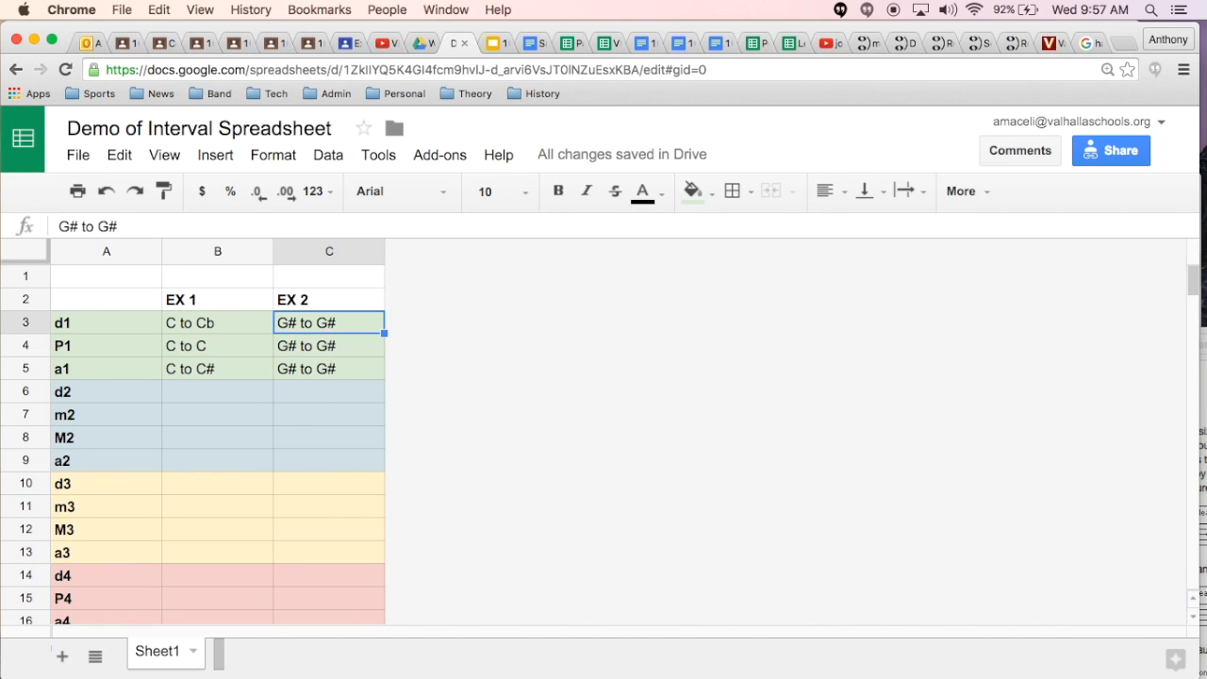
pyautogui.click(122, 225)
pyautogui.press('BackSpace')
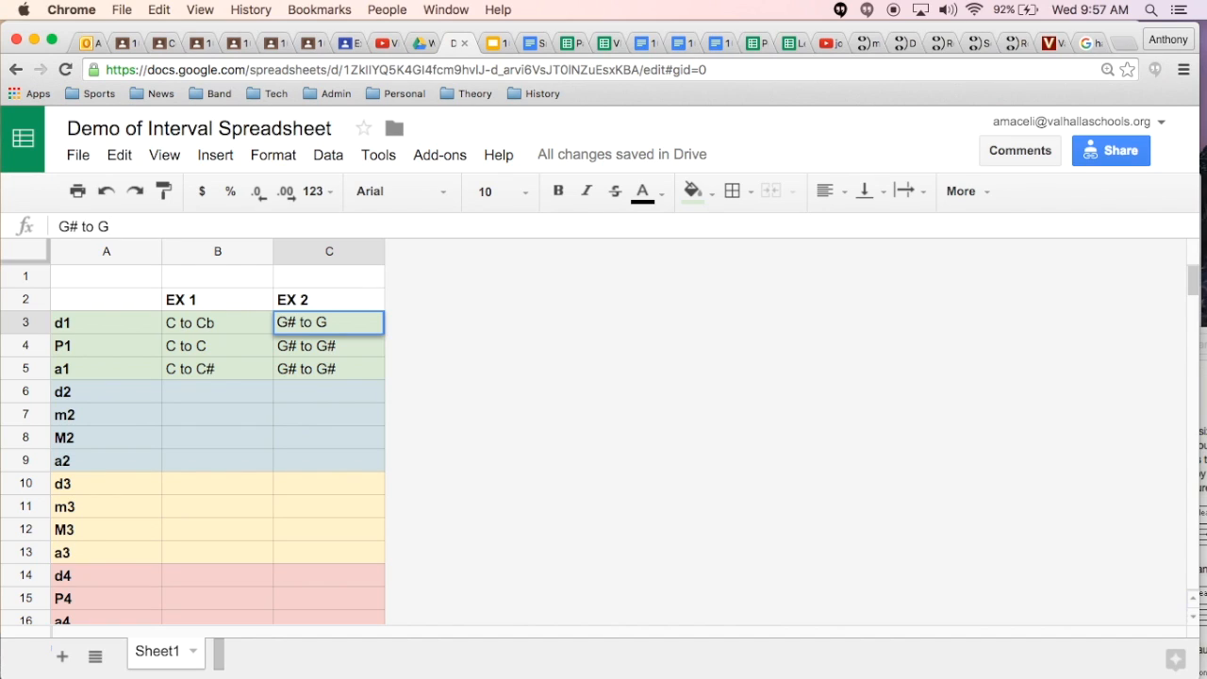
pyautogui.press('Return')
# Step: Change the EX 2 example for a1 in C5 to "G# to Gx"
pyautogui.press('Down')
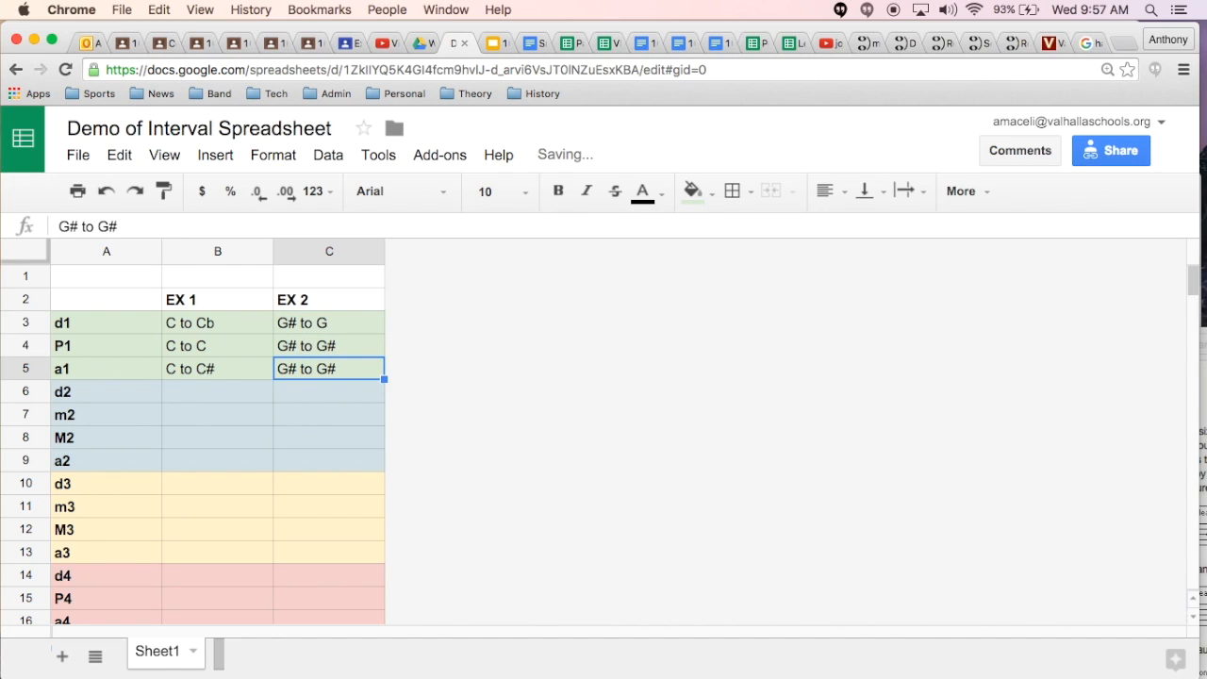
pyautogui.click(126, 224)
pyautogui.press('BackSpace')
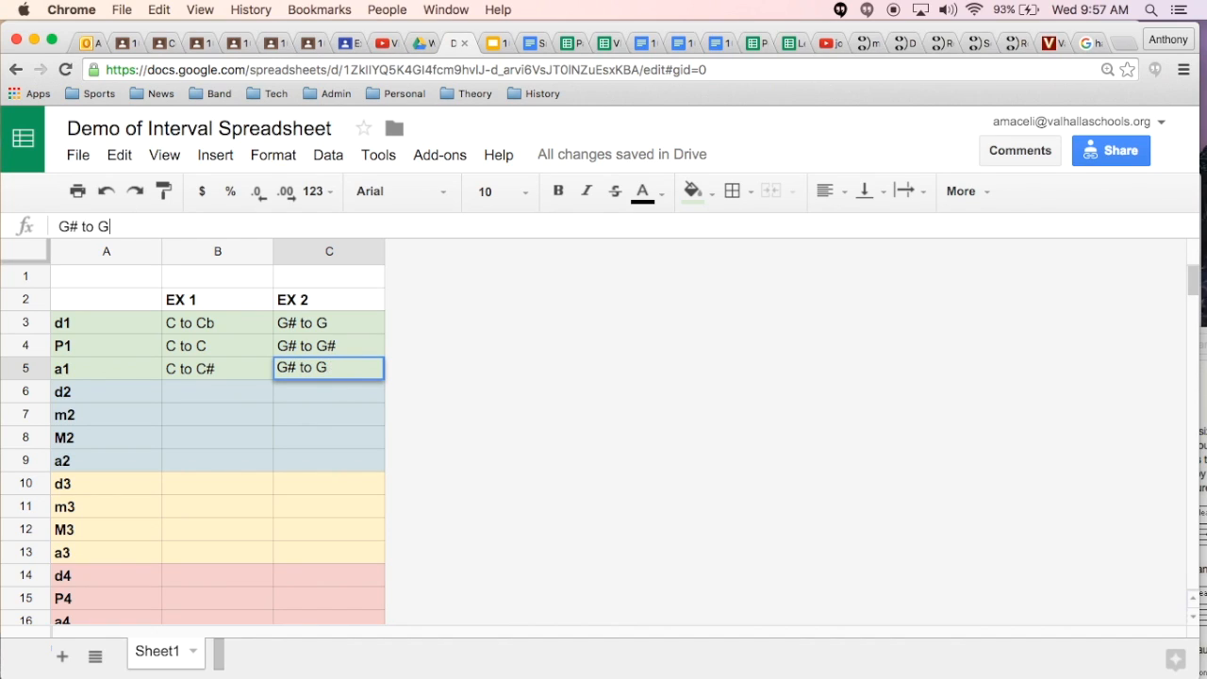
pyautogui.write('x')
pyautogui.press('Return')
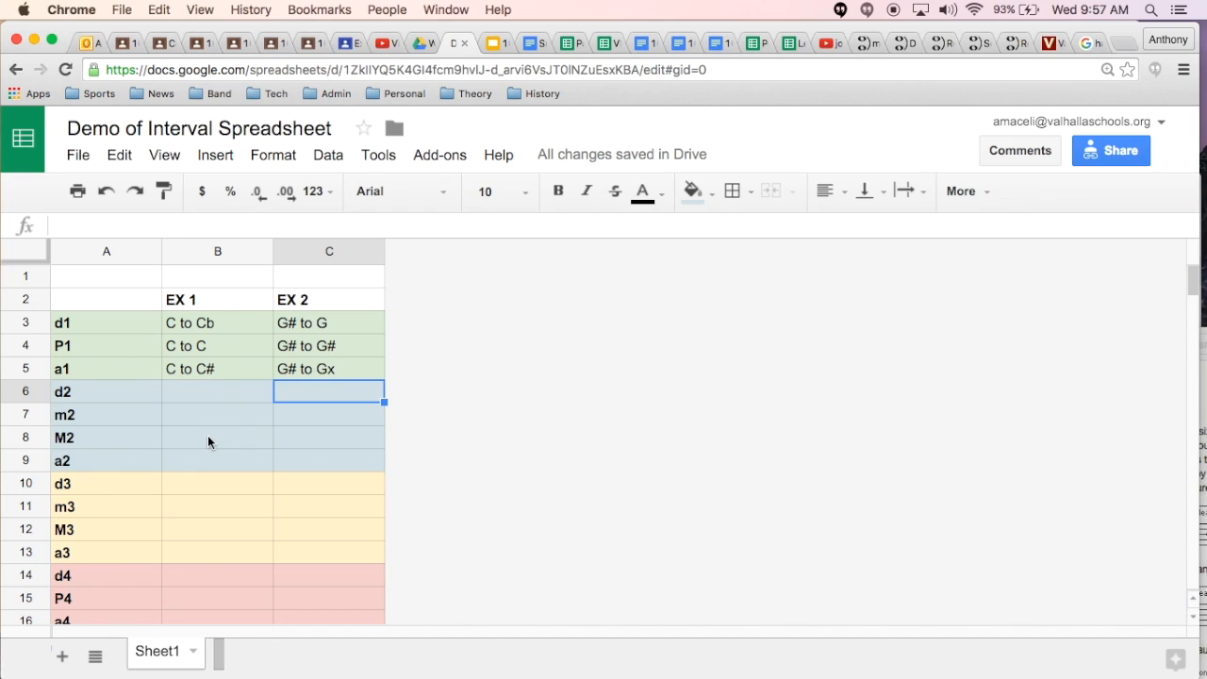
# Step: Enter "D to E" as the EX 1 example for d2 in B6
pyautogui.click(198, 391)
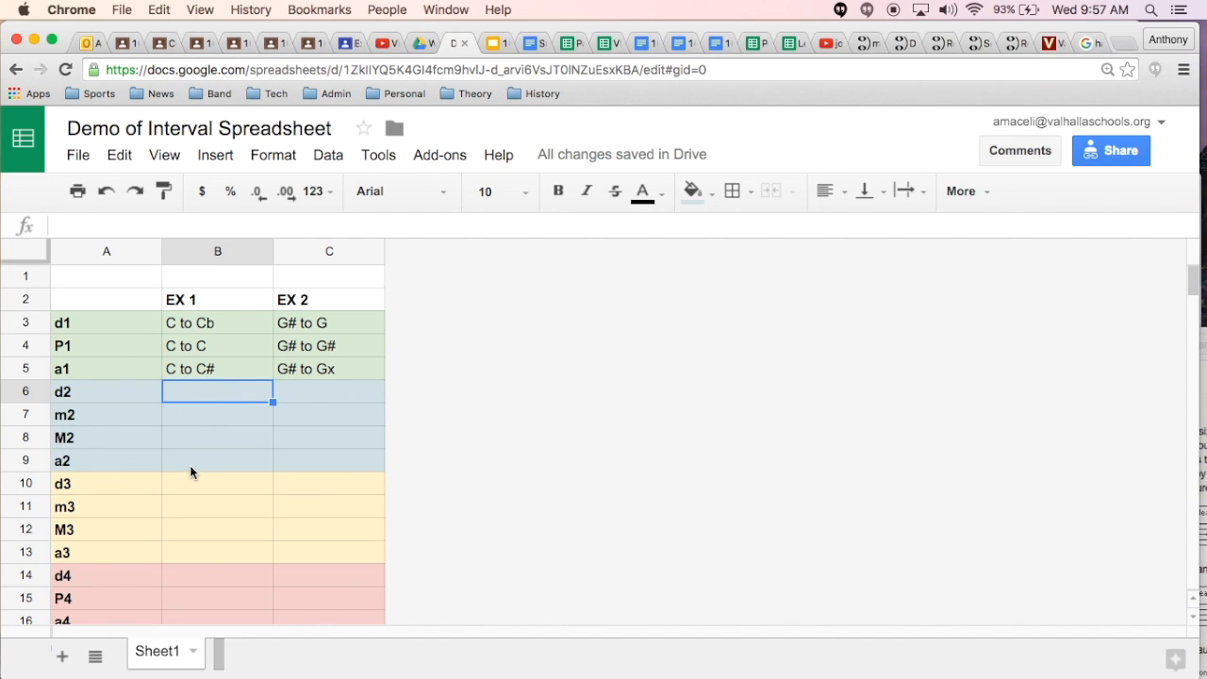
pyautogui.write('D')
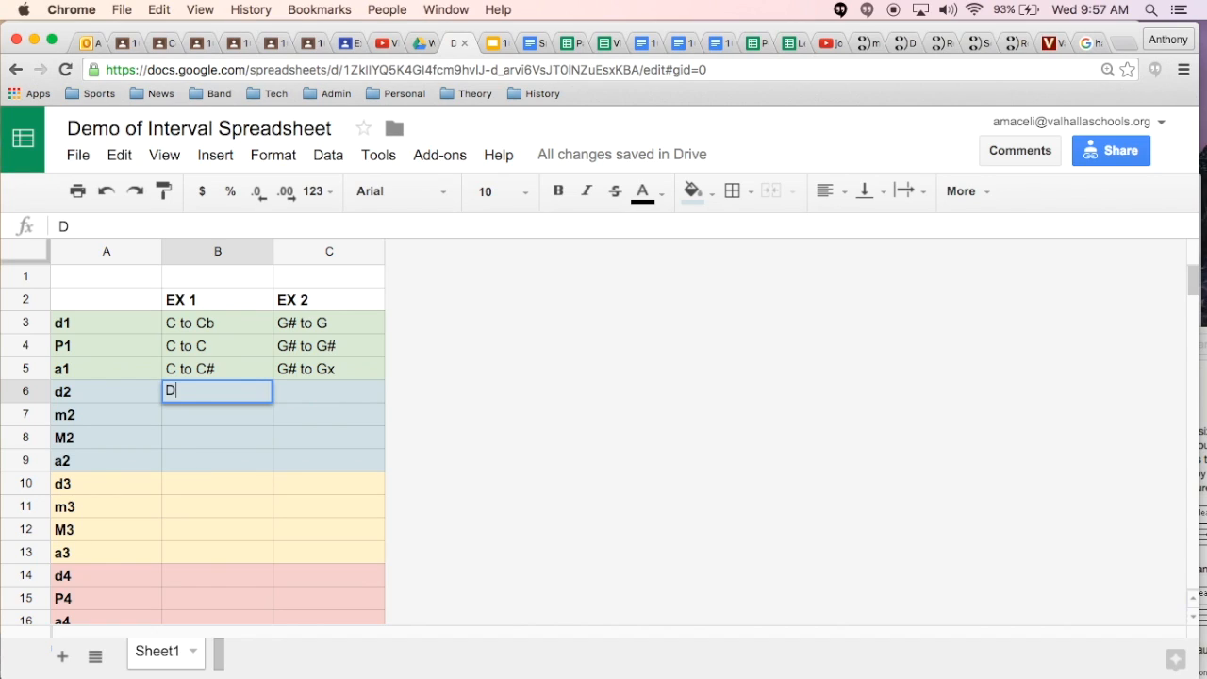
pyautogui.write(' to E')
pyautogui.press('Return')
# Step: Copy the d2 example "D to E" down to m2, M2 and a2 in the EX 1 column (B7:B9)
pyautogui.press('Up')
pyautogui.press('super+c')
pyautogui.press('Down')
pyautogui.press('super+v')
pyautogui.press('Down')
pyautogui.press('super+v')
pyautogui.press('Down')
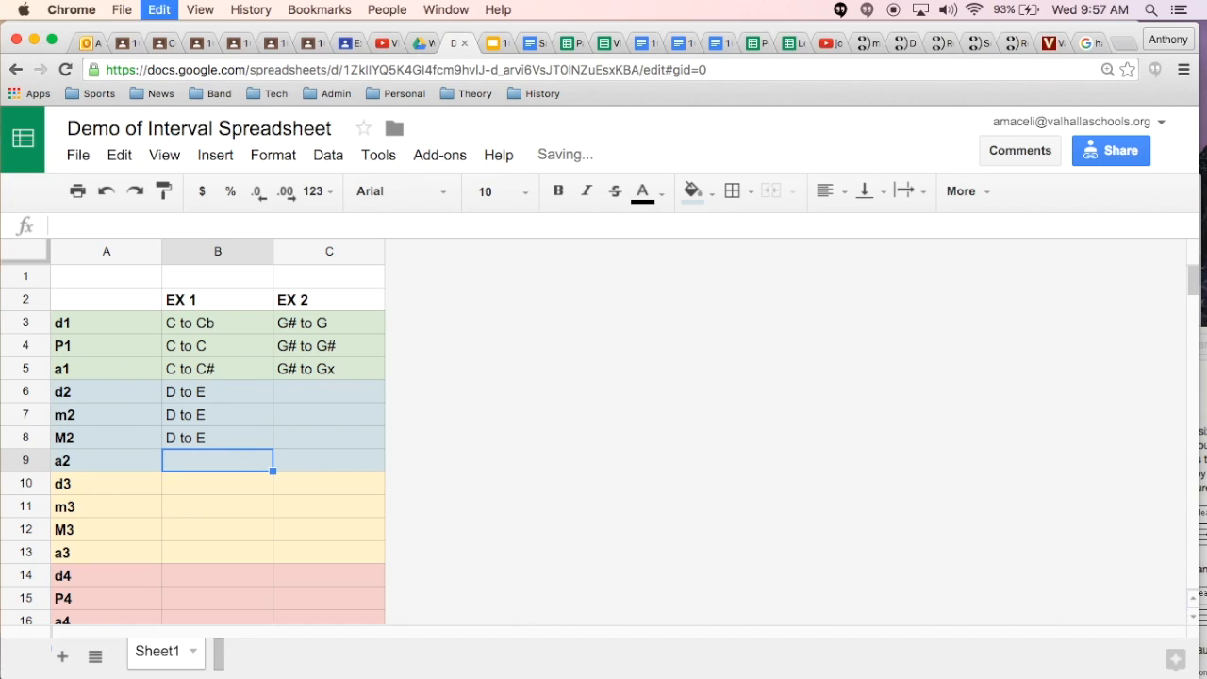
pyautogui.press('super+v')
# Step: Enter "E to F" as the EX 2 example for d2 in C6
pyautogui.press('Up')
pyautogui.press('Up')
# Step: Copy the d2 example "E to F" down to m2, M2 and a2 in the EX 2 column (C7:C9)
pyautogui.press('Up')
pyautogui.press('Right')
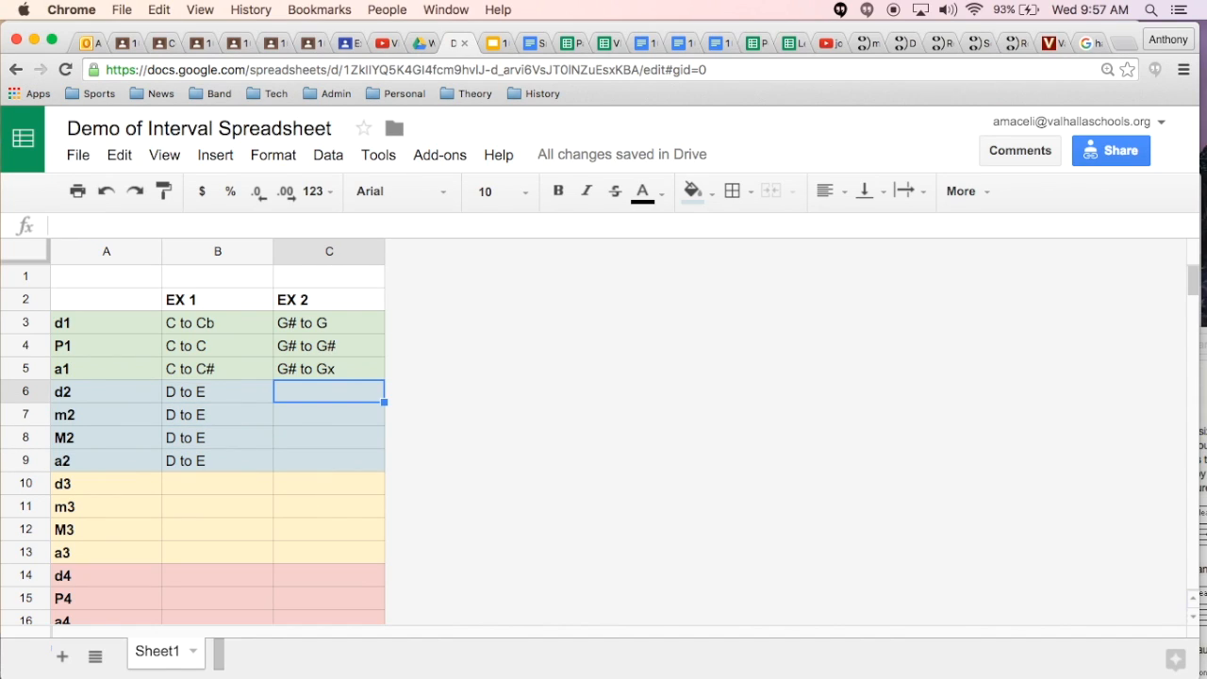
pyautogui.write('F')
pyautogui.press('BackSpace')
pyautogui.press('BackSpace')
pyautogui.write('E to F')
pyautogui.press('Return')
pyautogui.press('Up')
pyautogui.press('super+c')
pyautogui.press('Down')
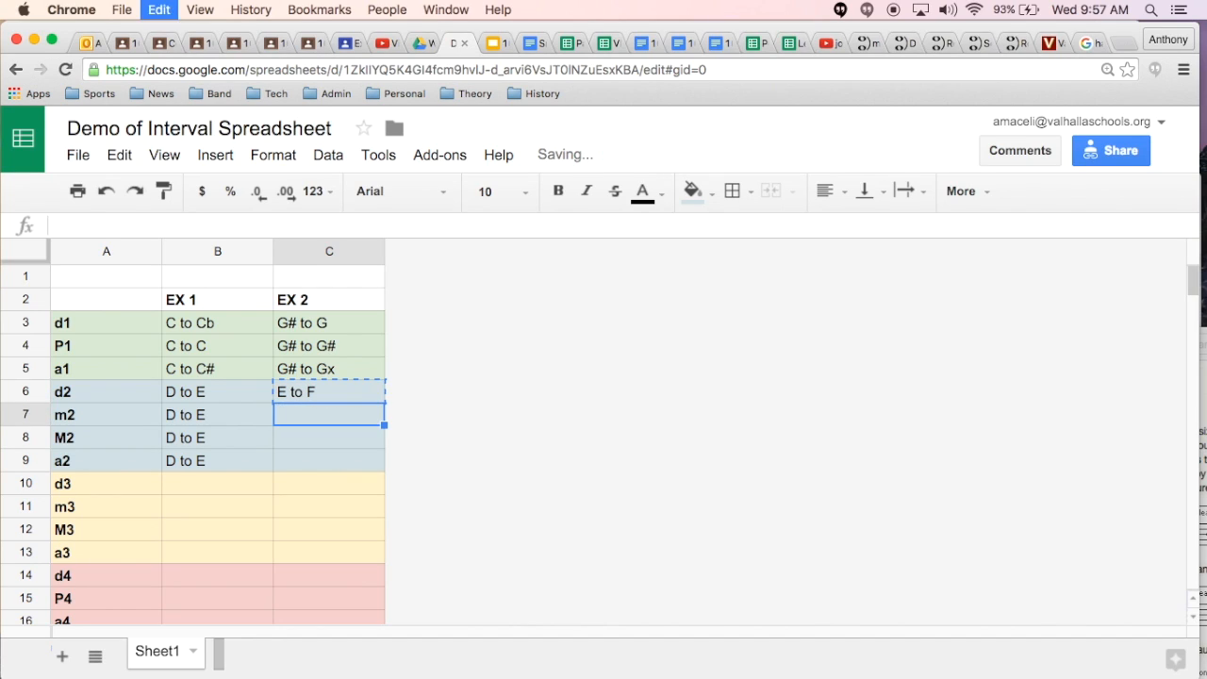
pyautogui.press('super+v')
pyautogui.press('Down')
pyautogui.press('super+v')
pyautogui.press('Down')
pyautogui.press('super+v')
pyautogui.press('Up')
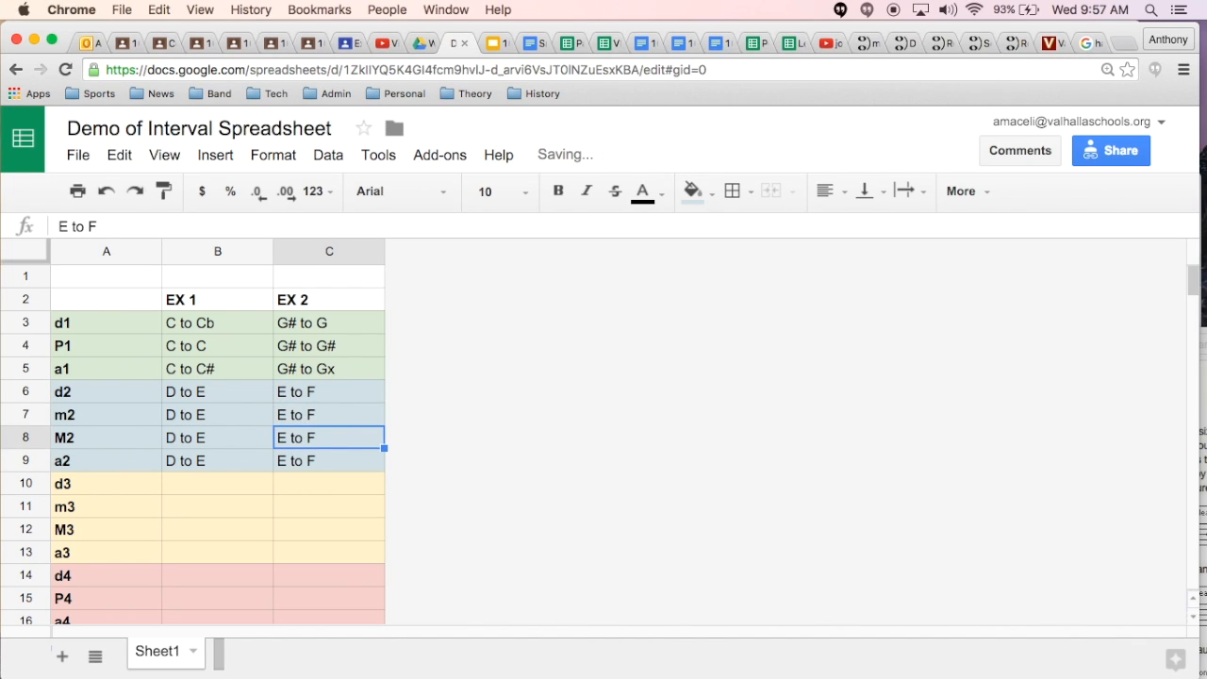
# Step: Start a reference list below the interval table with P1, M2 and M3 in A32:A34
pyautogui.scroll(-5, 208, 494)
pyautogui.scroll(5, 208, 495)
pyautogui.scroll(-10, 206, 492)
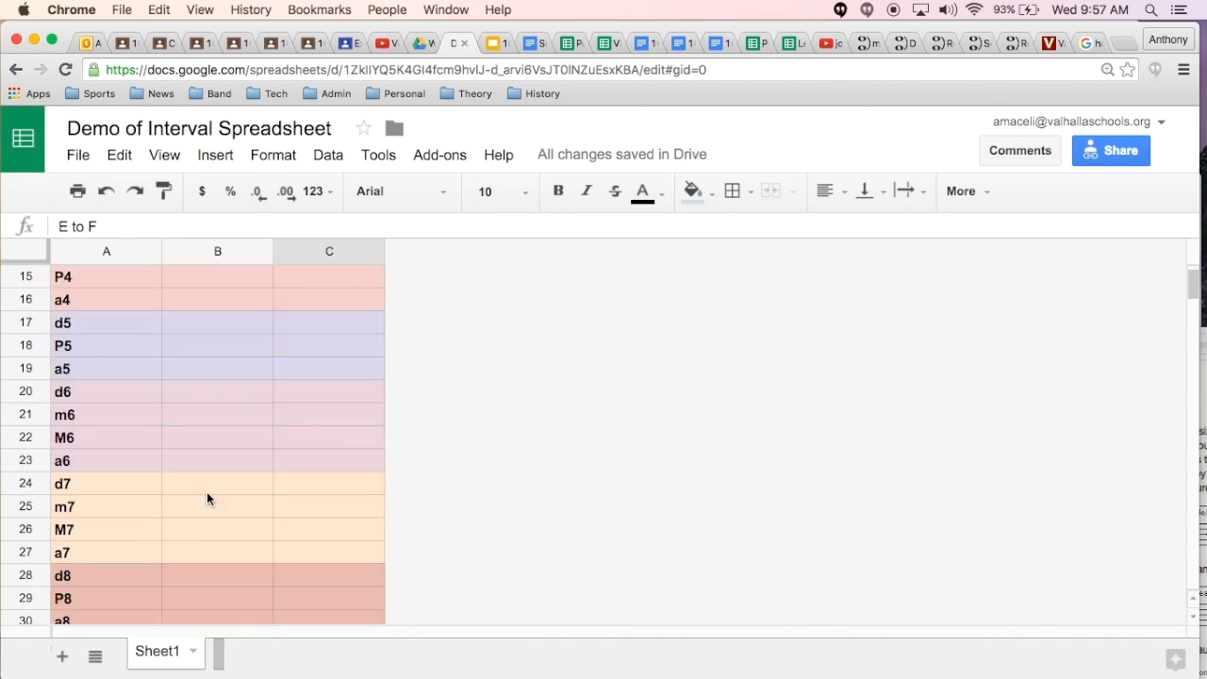
pyautogui.click(93, 491)
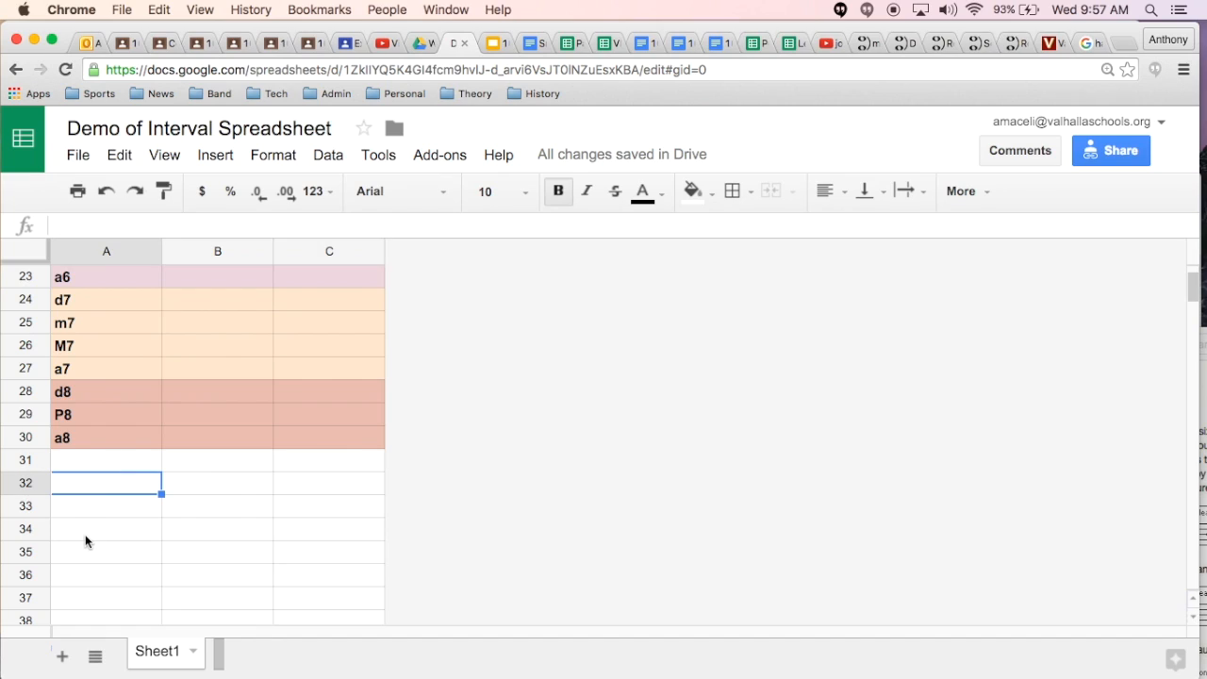
pyautogui.write('P1')
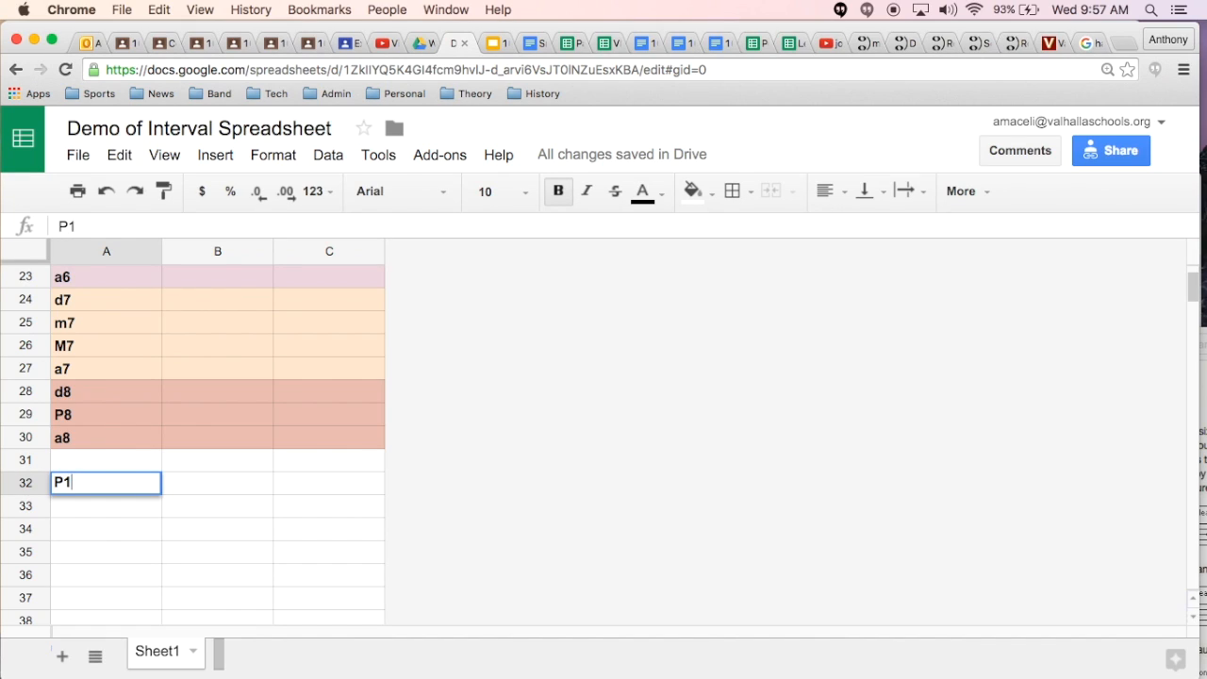
pyautogui.press('Return')
pyautogui.write('M2')
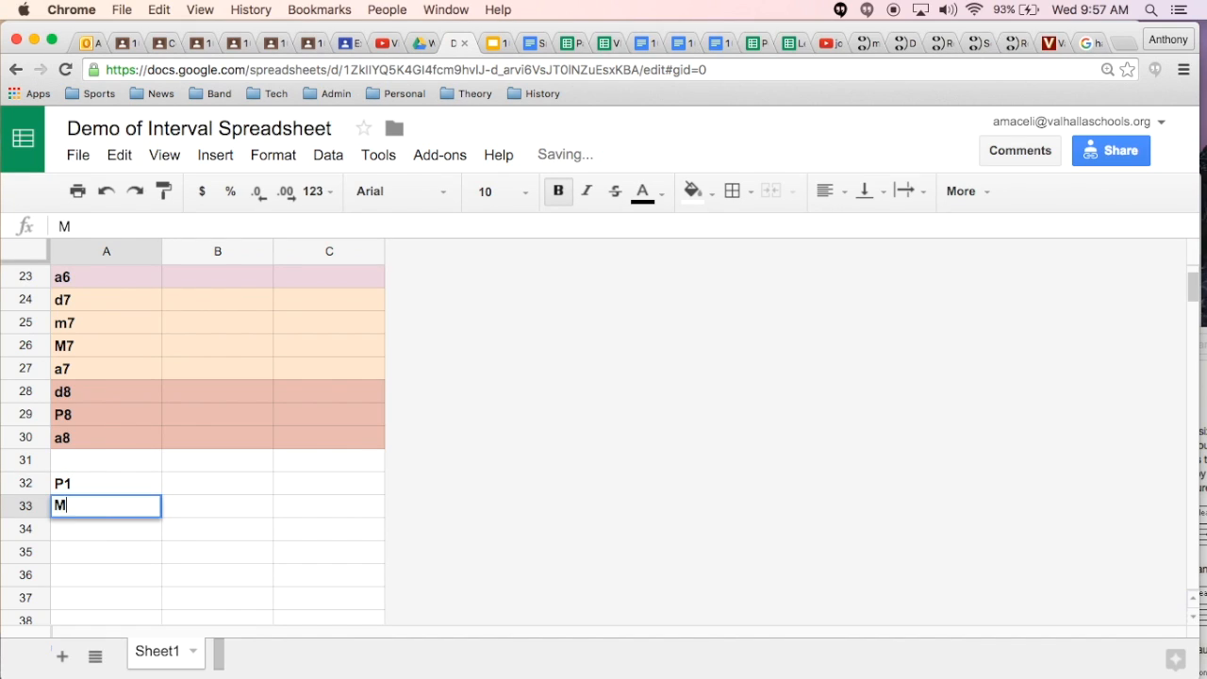
pyautogui.press('Return')
pyautogui.write('M3')
pyautogui.press('Return')
# Step: Continue the reference list with P4, P5, M6, M7 and P8 in A35:A39
pyautogui.write('P4')
pyautogui.press('Return')
pyautogui.write('P5')
pyautogui.press('Return')
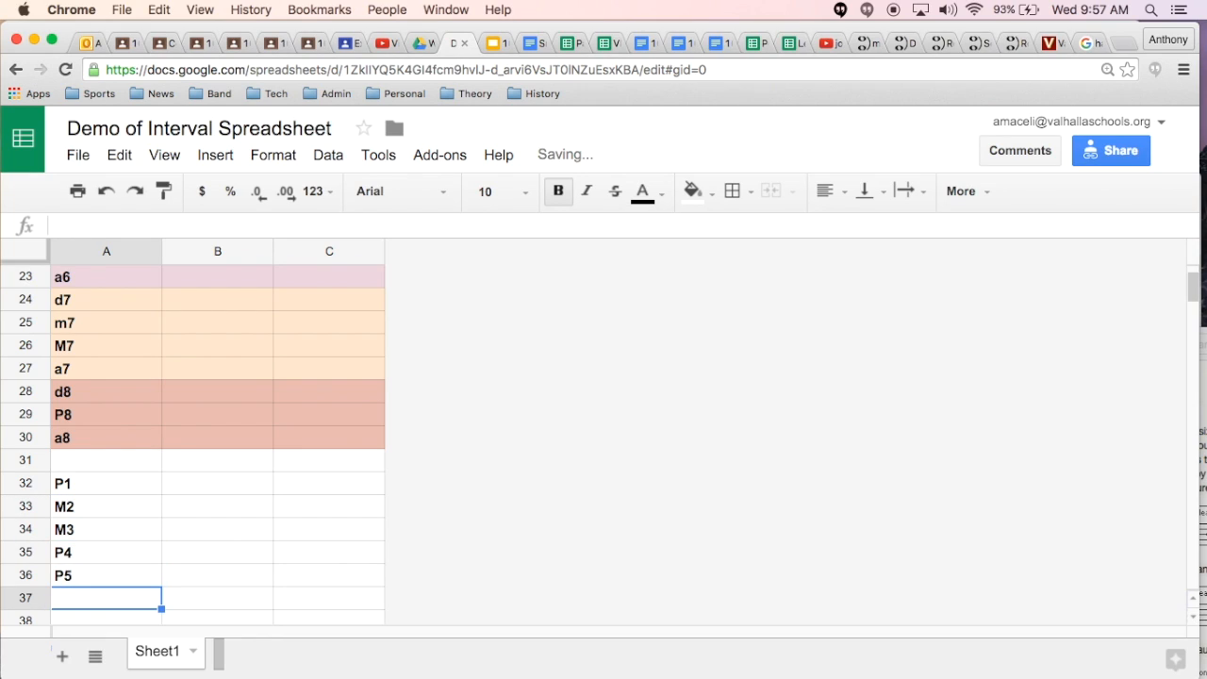
pyautogui.write('M6')
pyautogui.press('Return')
pyautogui.write('M7')
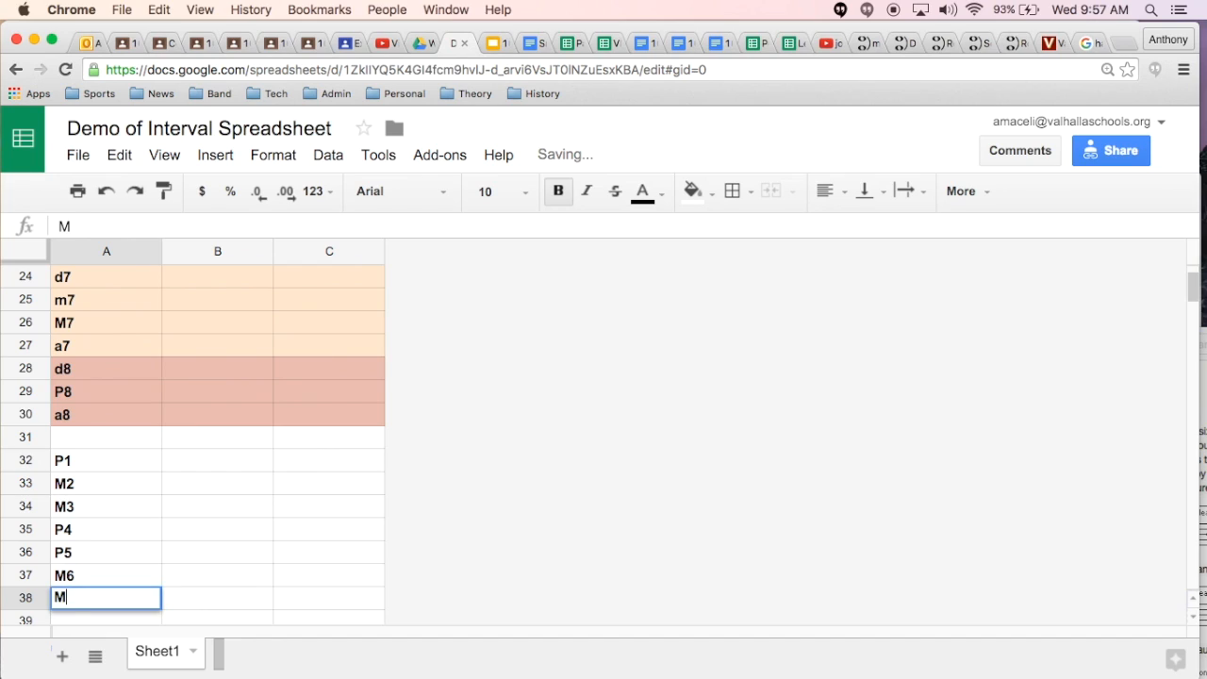
pyautogui.press('Return')
pyautogui.press('Return')
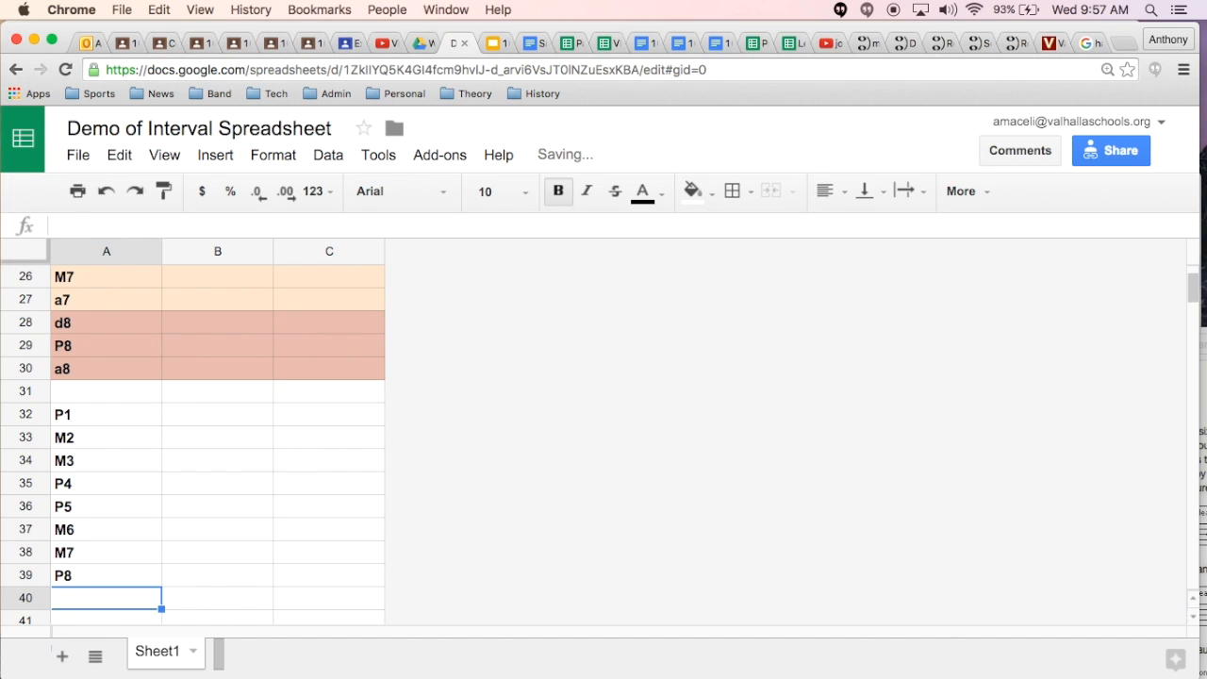
# Step: Enter the half-step counts 0, 2 and 4 beside P1, M2 and M3 in B32:B34
pyautogui.press('Up')
pyautogui.press('Up')
pyautogui.press('Up')
pyautogui.press('Up')
pyautogui.press('Up')
pyautogui.press('Up')
pyautogui.press('Up')
pyautogui.press('Up')
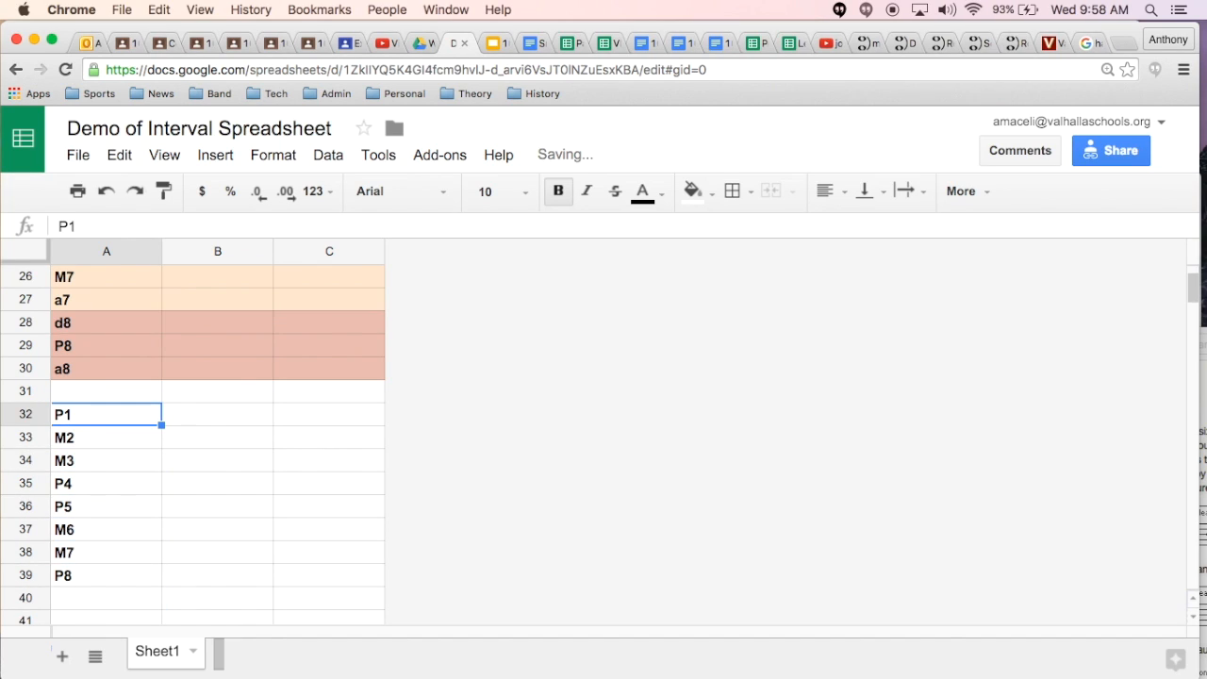
pyautogui.press('Right')
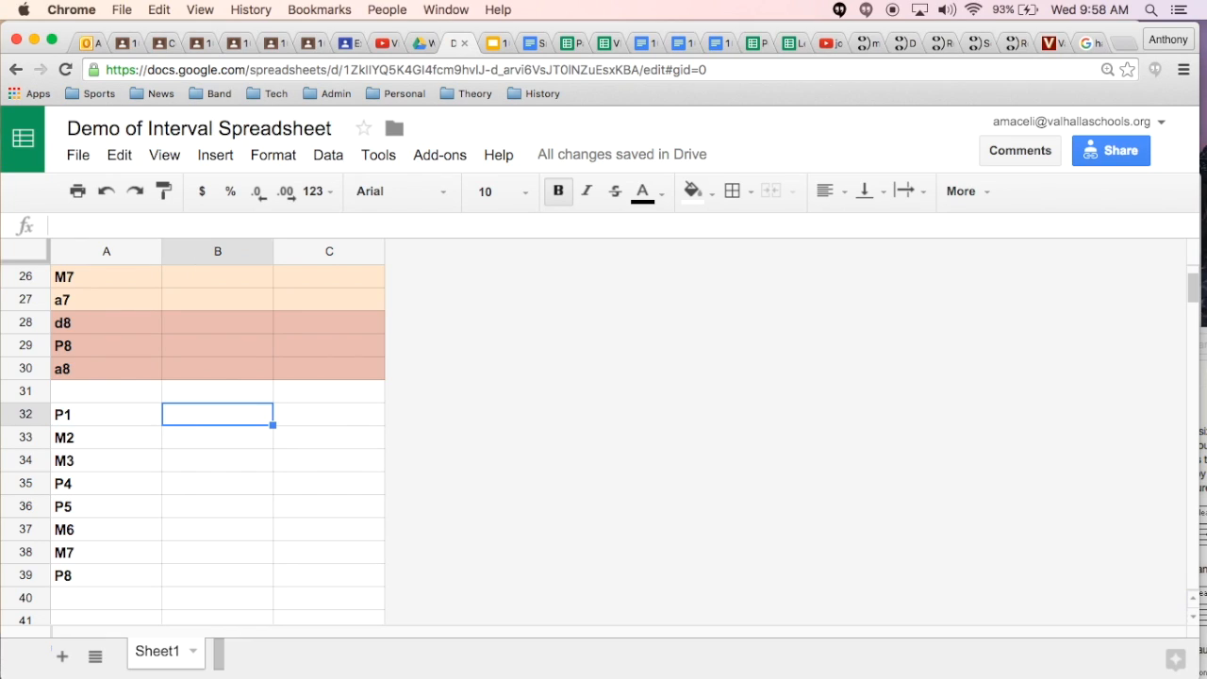
pyautogui.write('0')
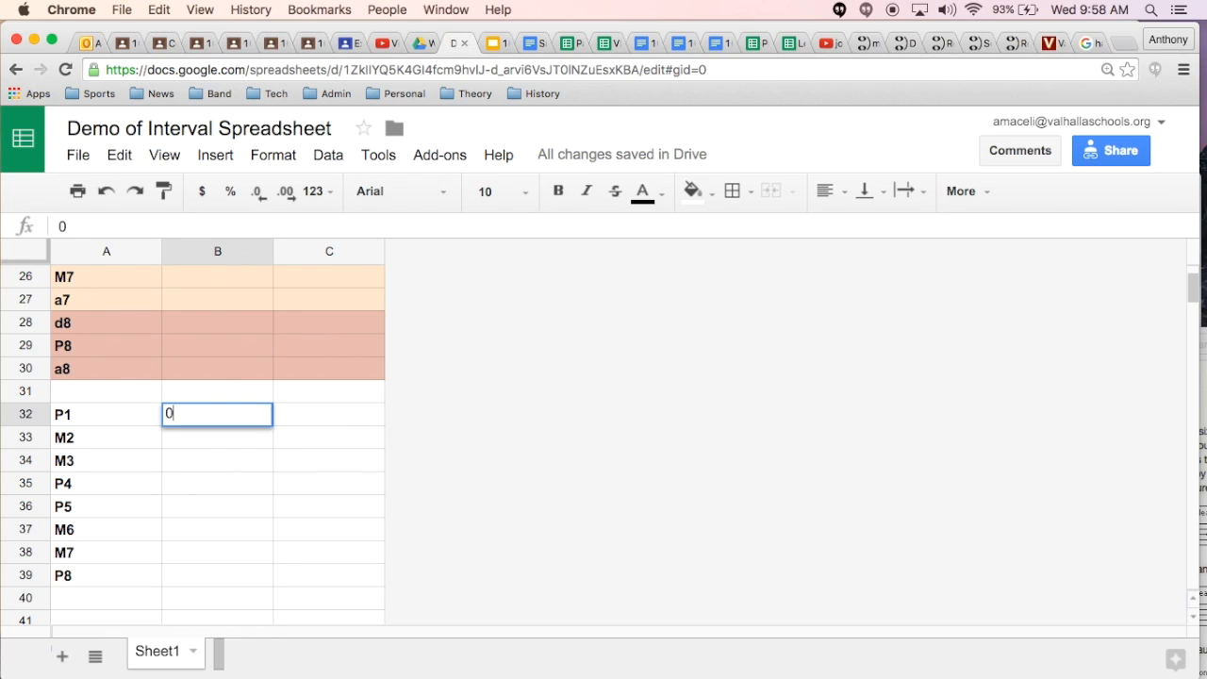
pyautogui.press('Return')
pyautogui.write('2')
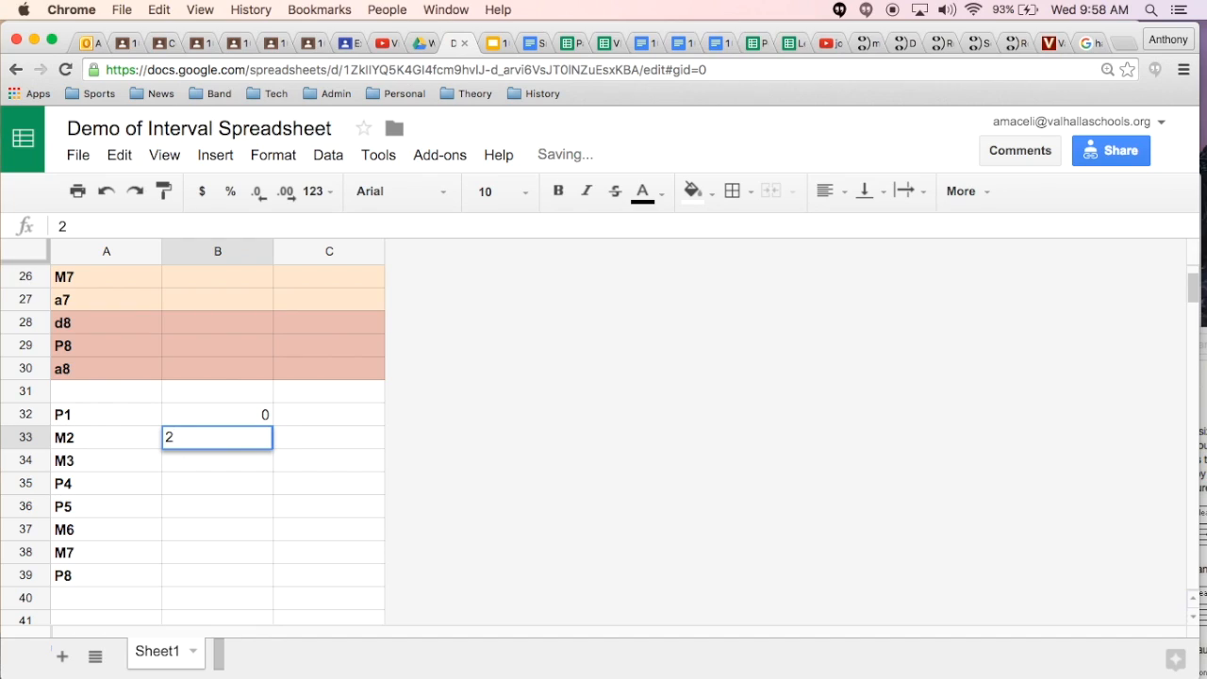
pyautogui.press('Return')
pyautogui.write('4')
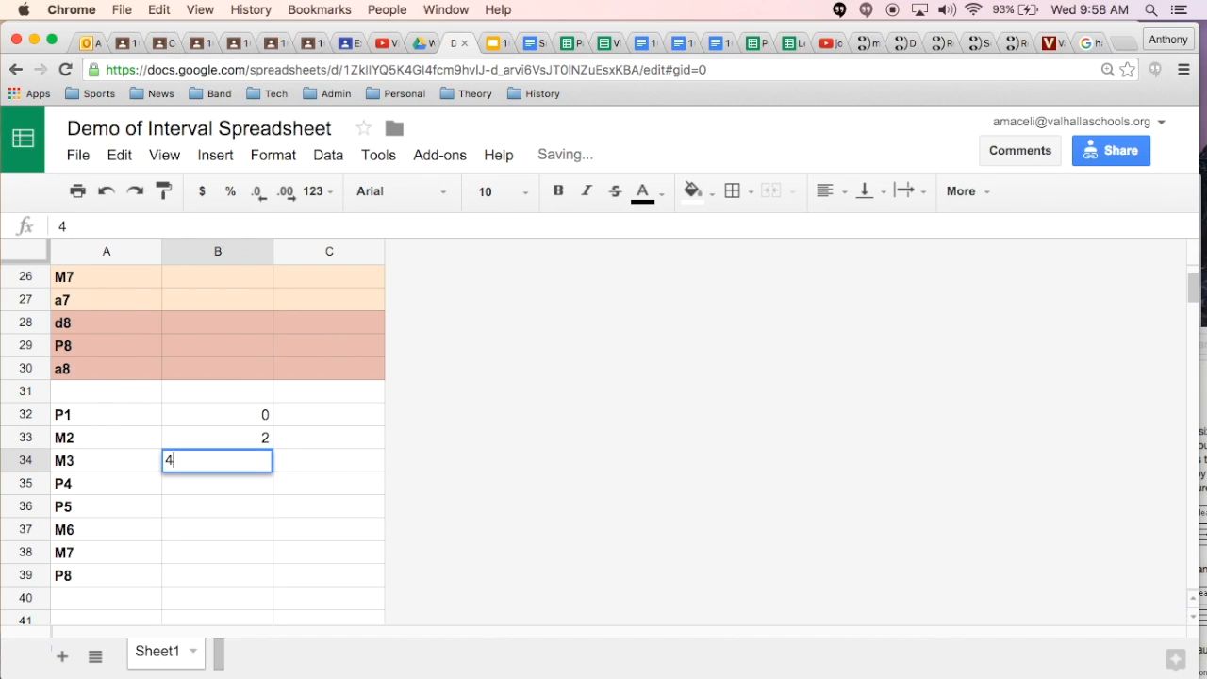
pyautogui.press('Return')
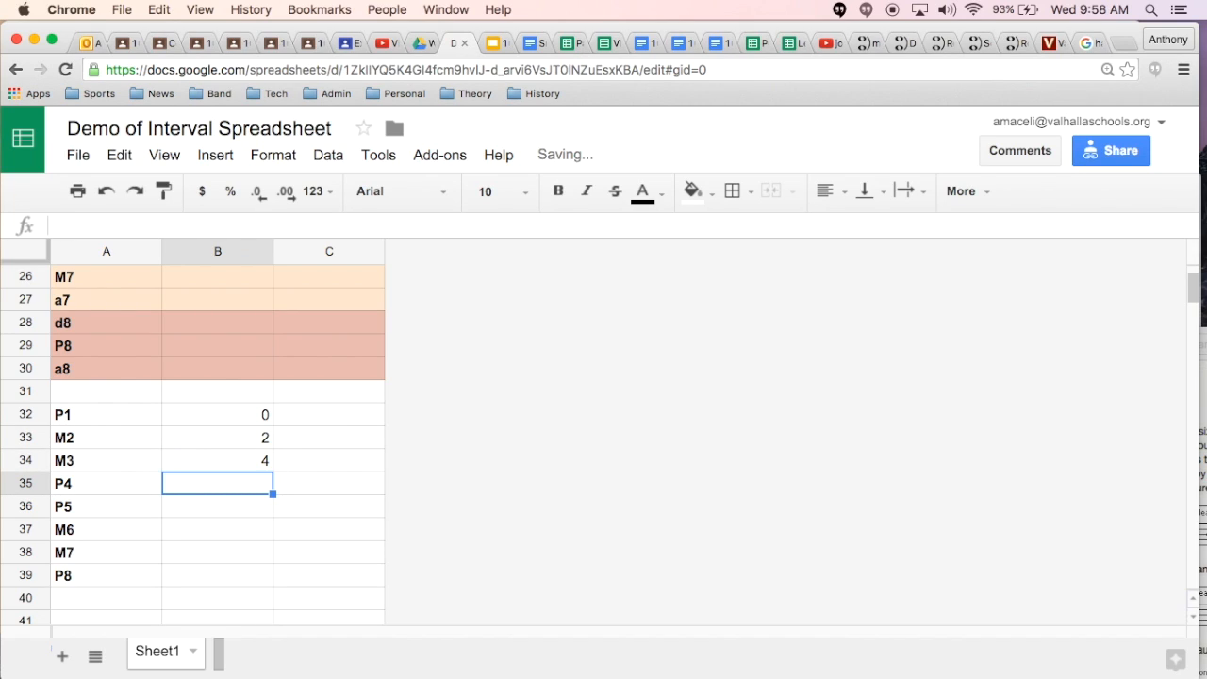
# Step: Enter the half-step counts 5 for P4 and 7 for P5 in B35:B36
pyautogui.write('5')
pyautogui.press('Return')
pyautogui.write('6')
pyautogui.press('Return')
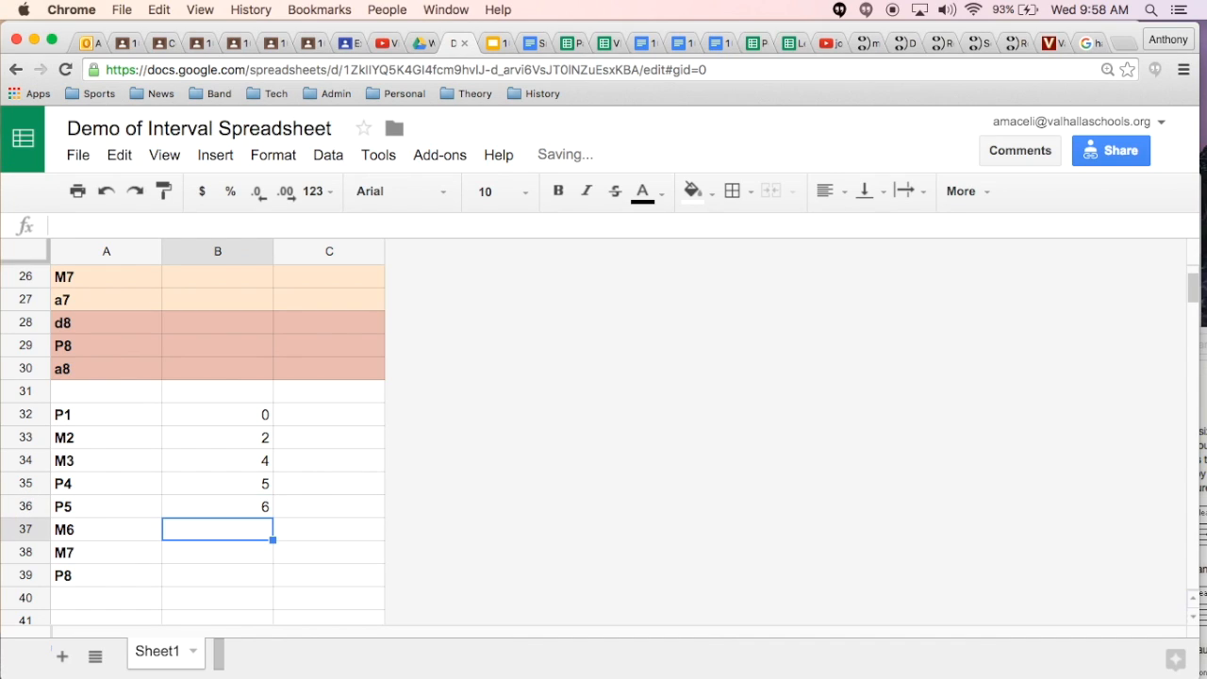
pyautogui.press('Up')
pyautogui.write('7')
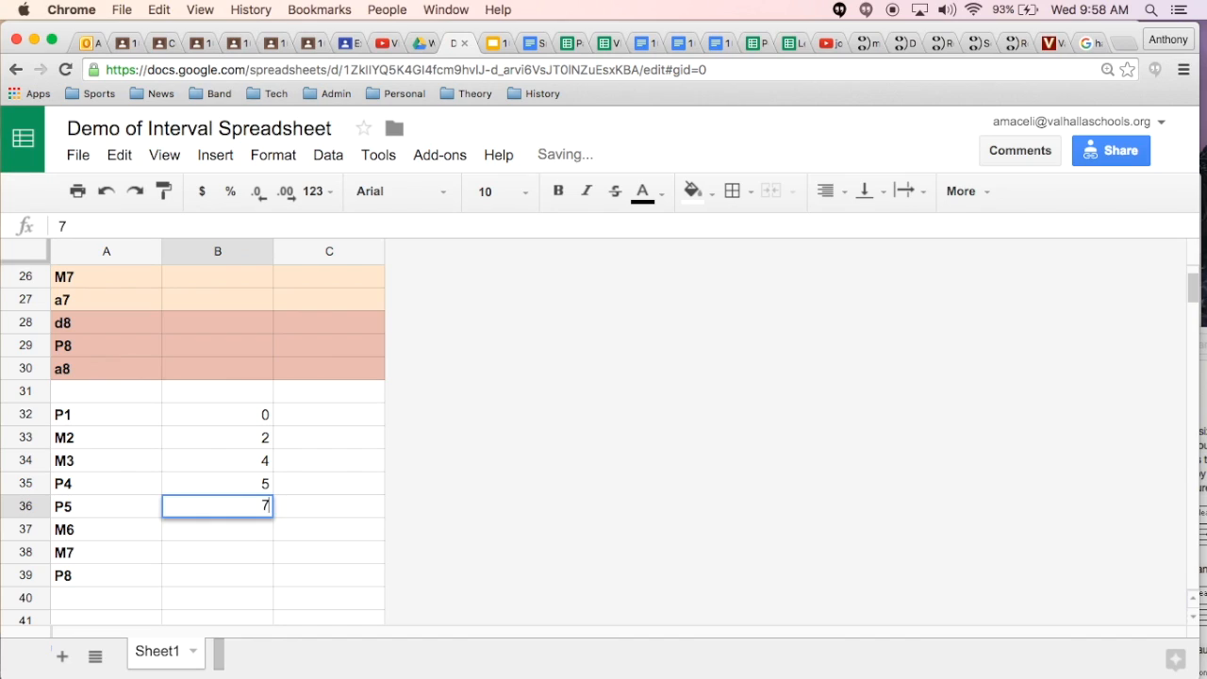
pyautogui.press('Return')
# Step: Enter the half-step counts 9, 11 and 12 beside M6, M7 and P8 in B37:B39
pyautogui.write('9')
pyautogui.press('Return')
pyautogui.write('11')
pyautogui.press('Return')
pyautogui.write('12')
pyautogui.press('Return')
pyautogui.press('Up')
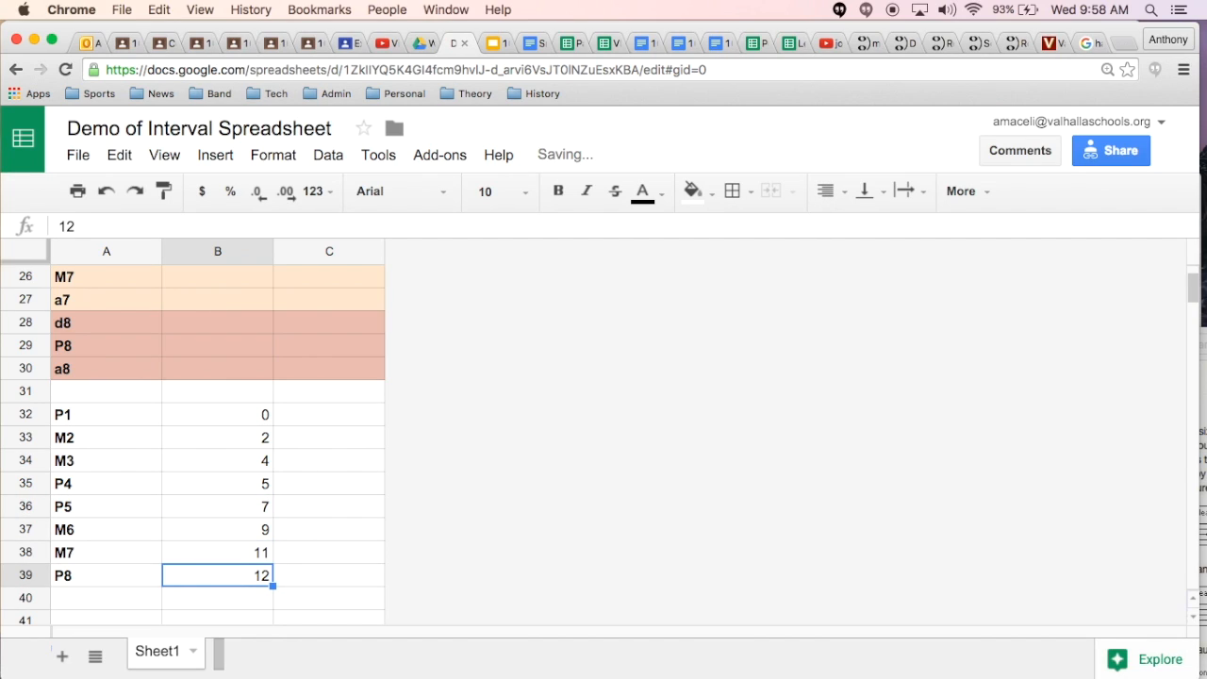
# Step: Zoom the page out to 110% and compare the M2 reference row with the M2 example row in the interval table
pyautogui.press('super+minus')
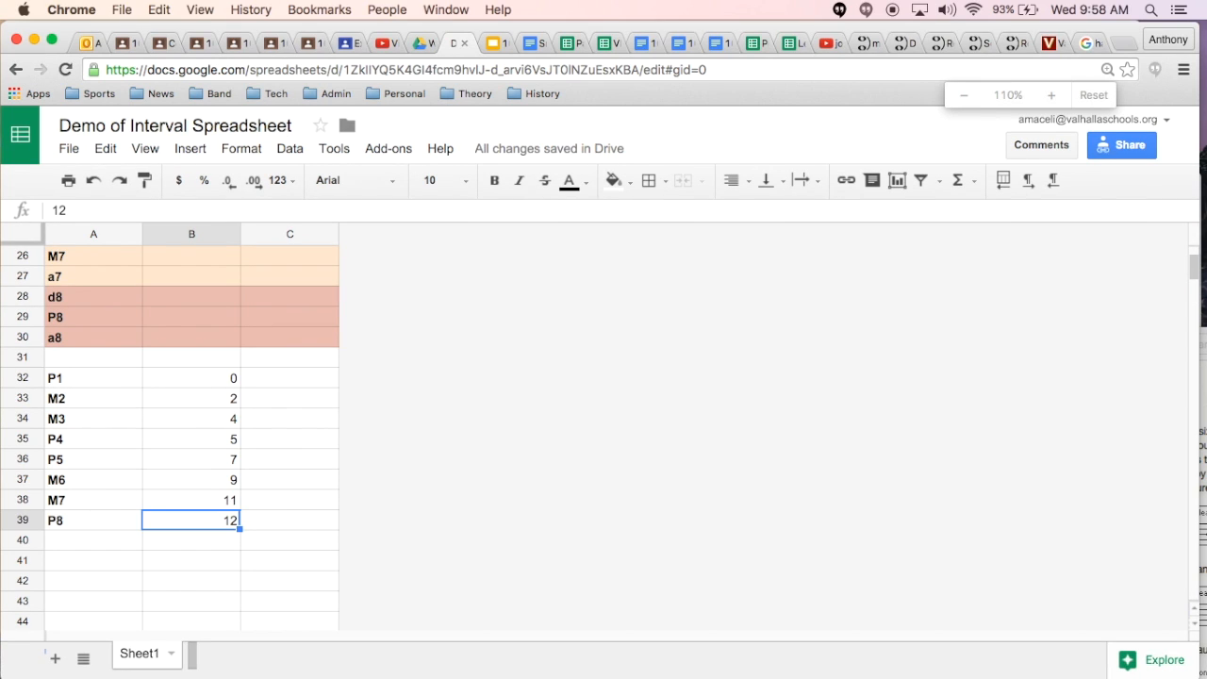
pyautogui.scroll(8, 239, 498)
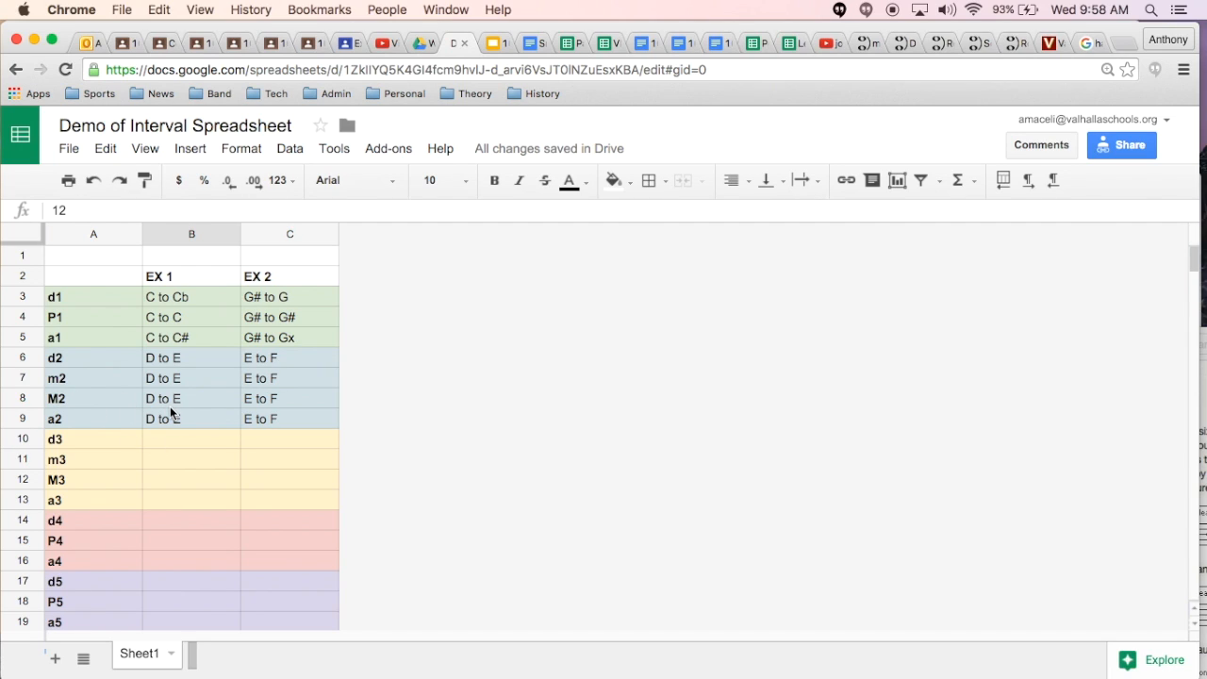
pyautogui.scroll(-6, 144, 486)
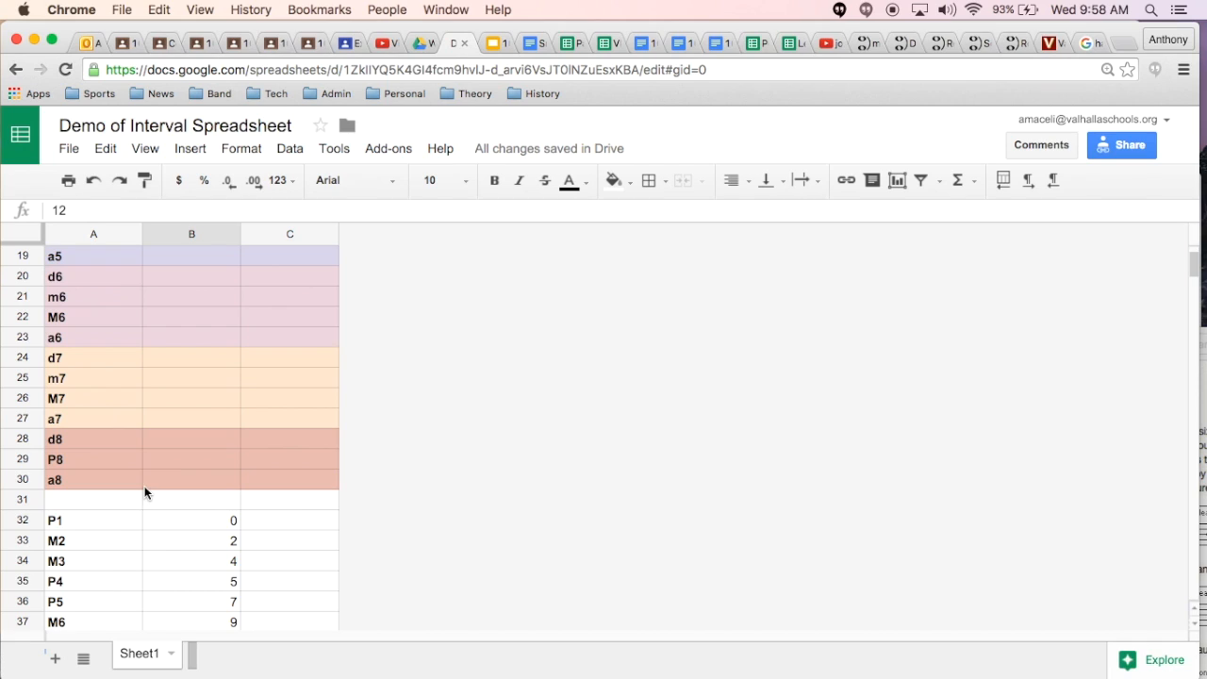
pyautogui.click(23, 542)
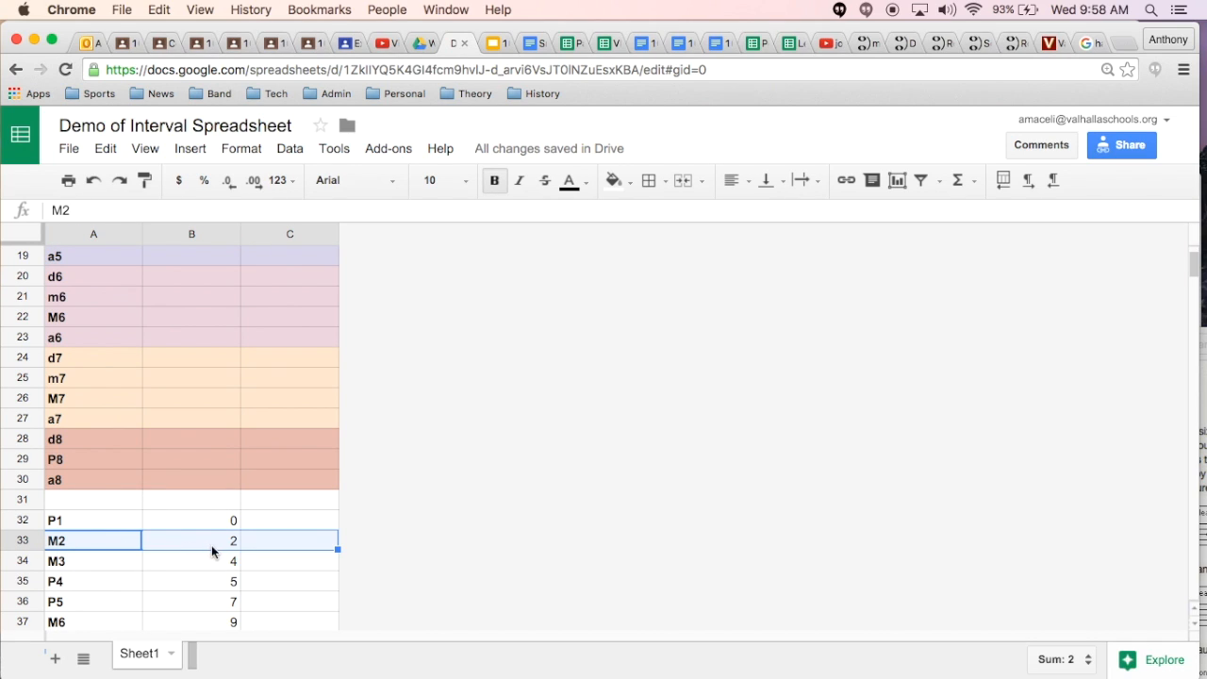
pyautogui.scroll(6, 202, 525)
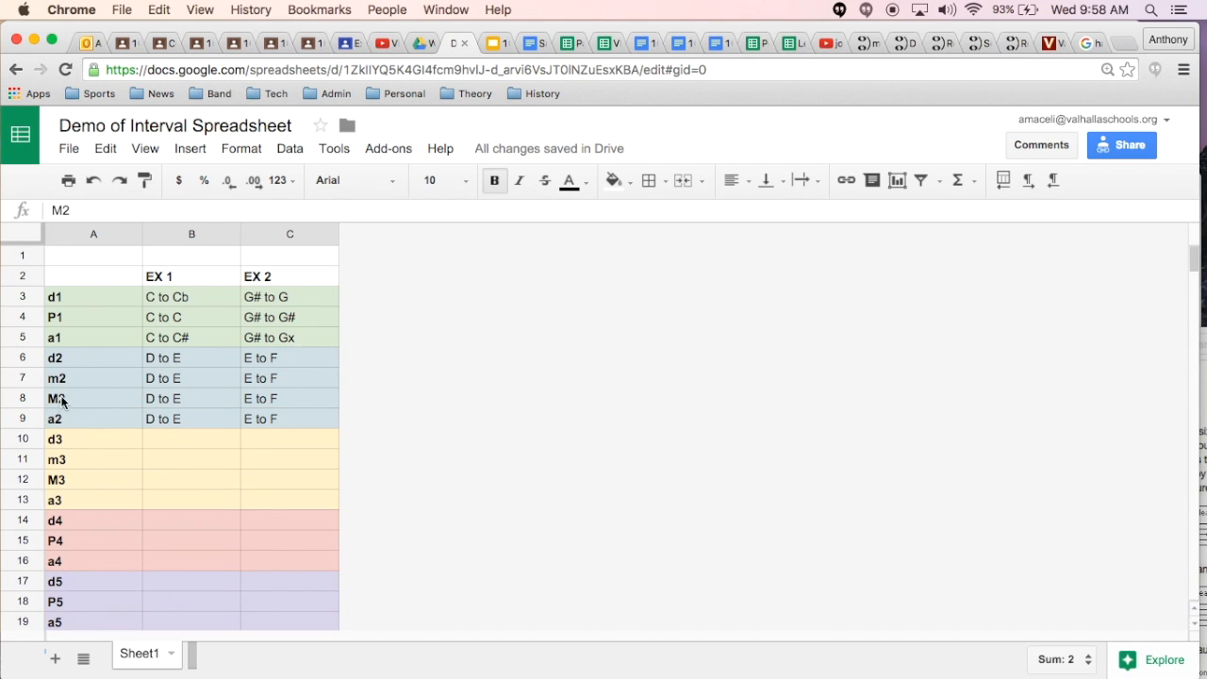
pyautogui.click(23, 397)
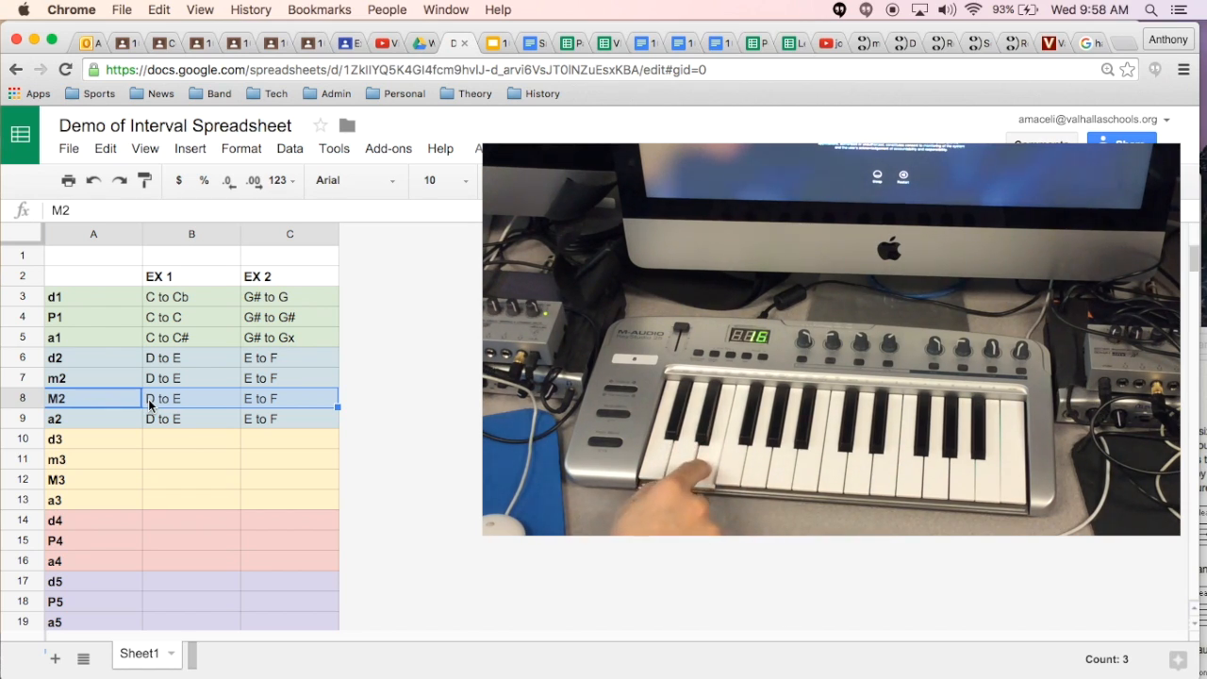
# Step: Change the EX 1 example for m2 in B7 to "D to Eb"
pyautogui.click(151, 405)
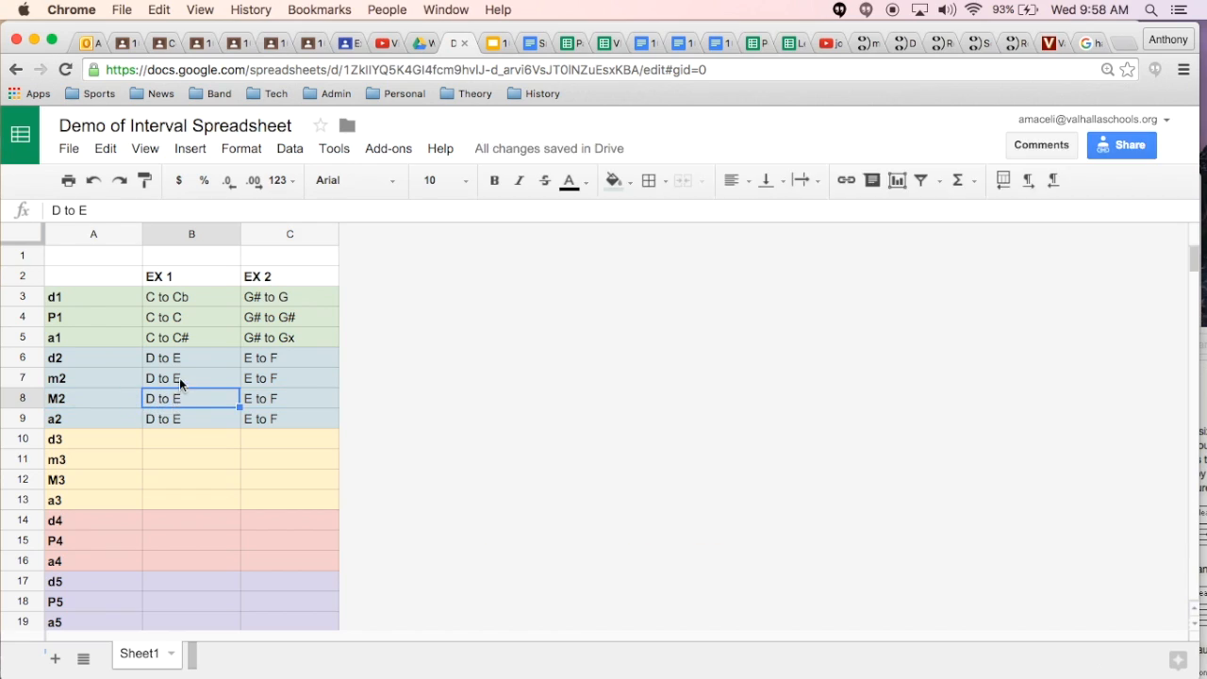
pyautogui.doubleClick(175, 381)
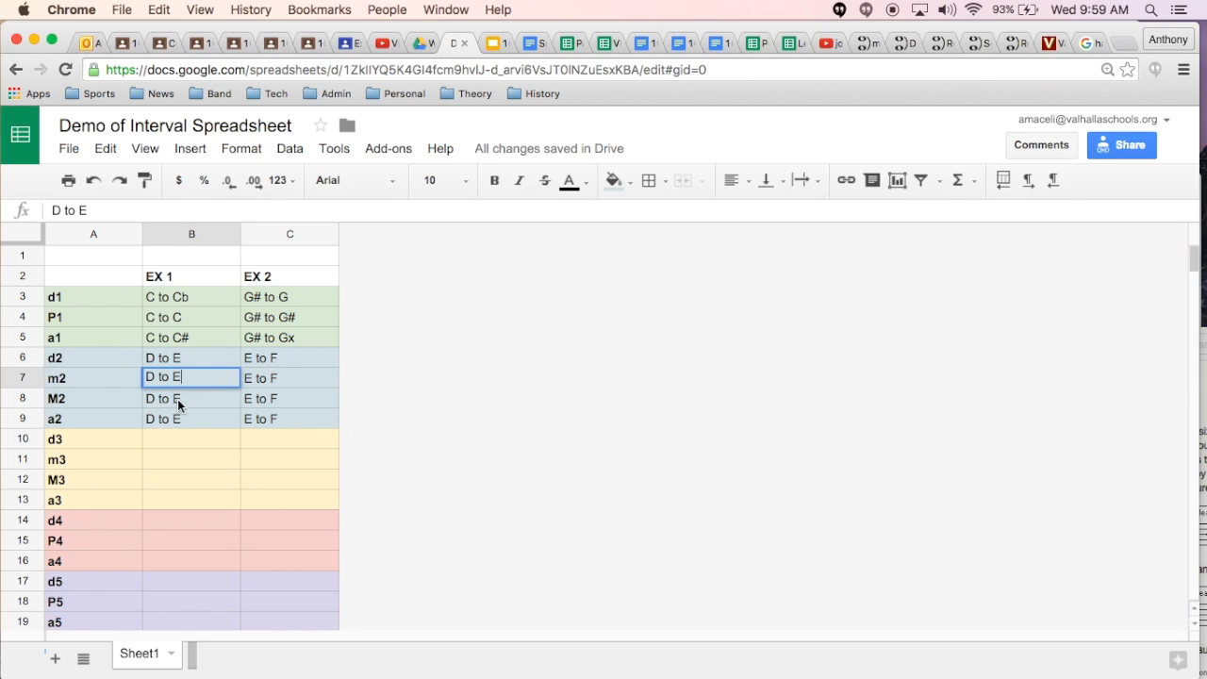
pyautogui.write('b')
pyautogui.click(147, 377)
pyautogui.press('Return')
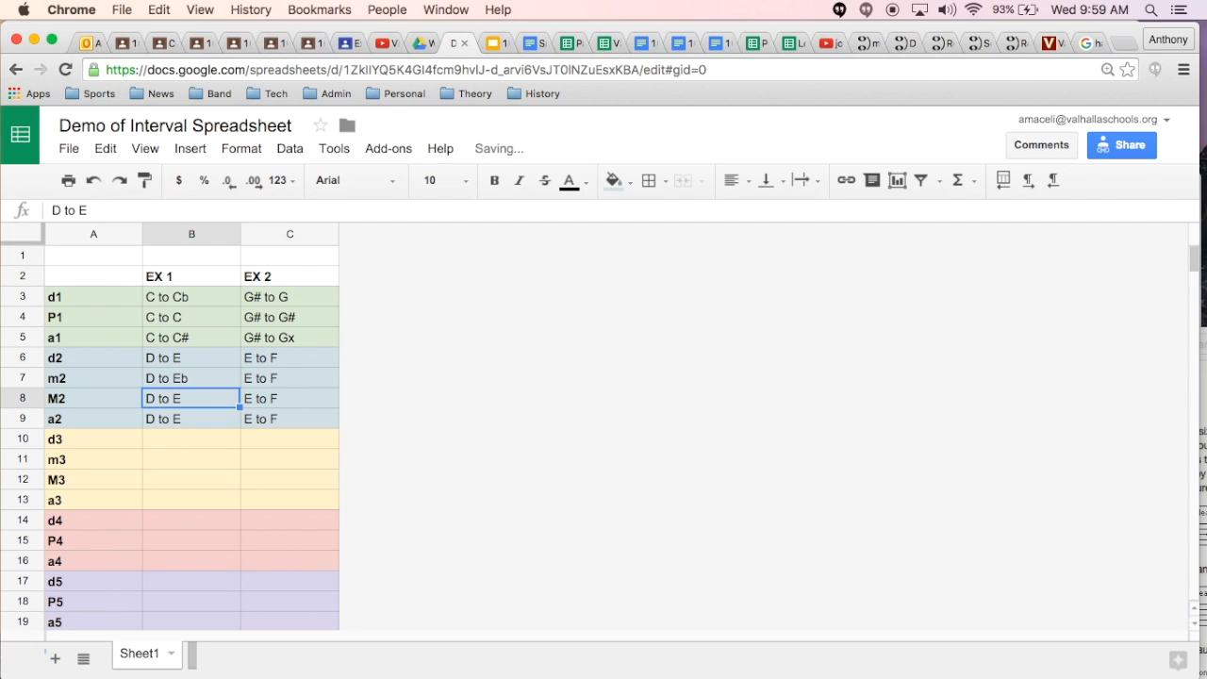
# Step: Change the EX 1 example for d2 in B6 to "D to Ebb"
pyautogui.press('Up')
pyautogui.press('Up')
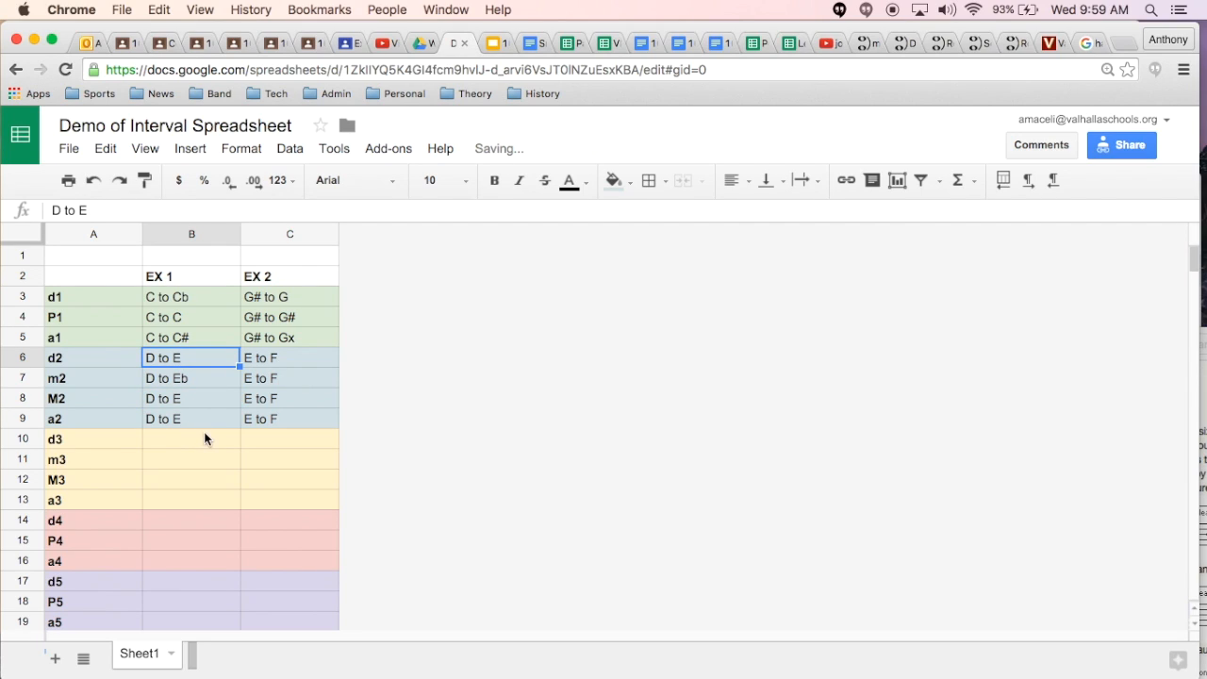
pyautogui.click(99, 205)
pyautogui.write('bb')
pyautogui.press('Return')
# Step: Change the EX 1 example for a2 in B9 to "D to E#"
pyautogui.press('Down')
pyautogui.press('Down')
pyautogui.click(166, 400)
pyautogui.click(167, 419)
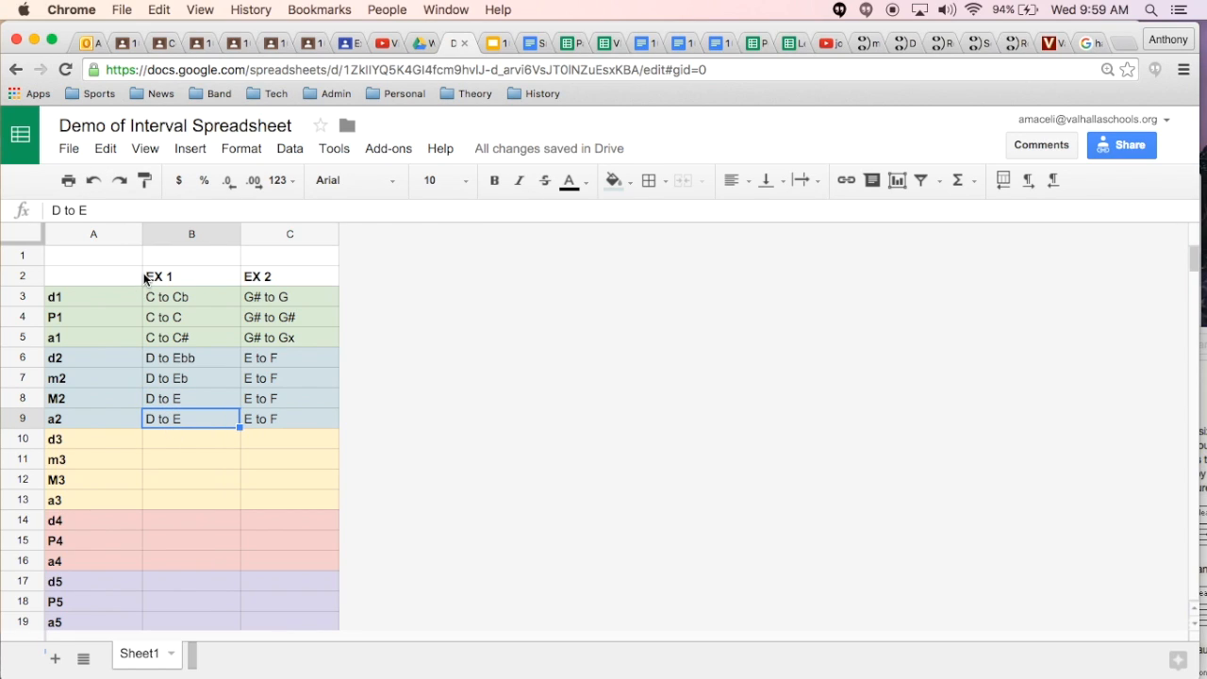
pyautogui.click(95, 213)
pyautogui.write('#')
pyautogui.press('Return')
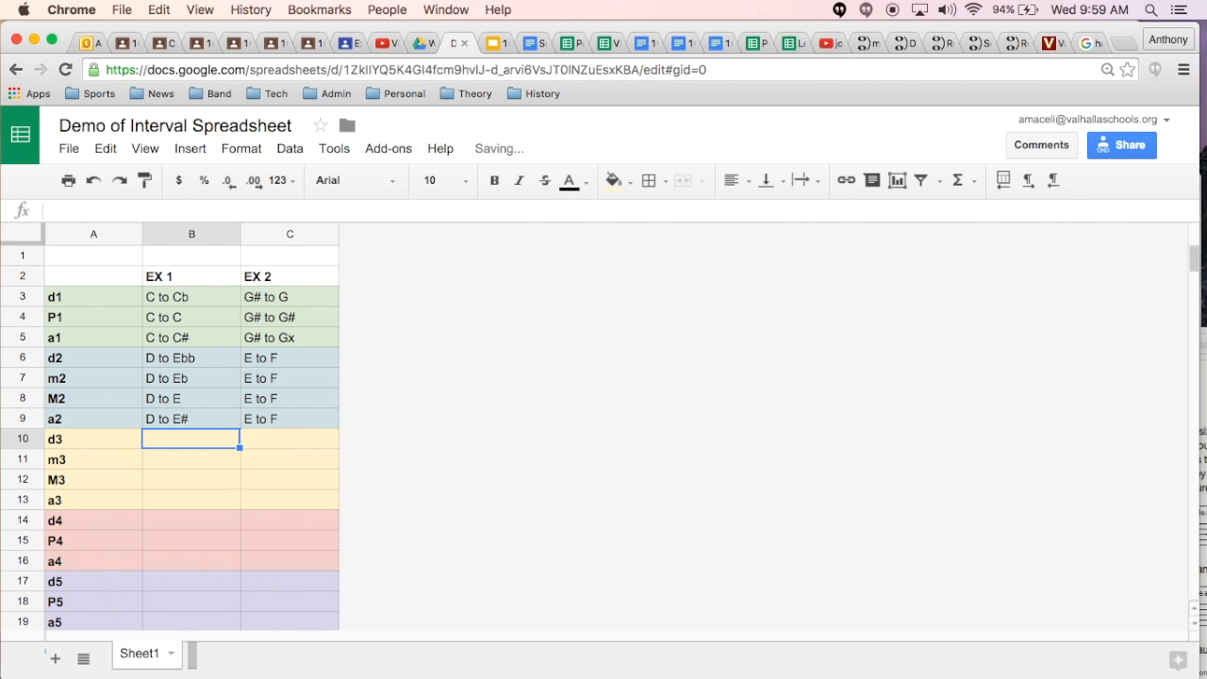
# Step: Change the EX 2 example for M2 in C8 to "E to F#"
pyautogui.press('Up')
pyautogui.press('Up')
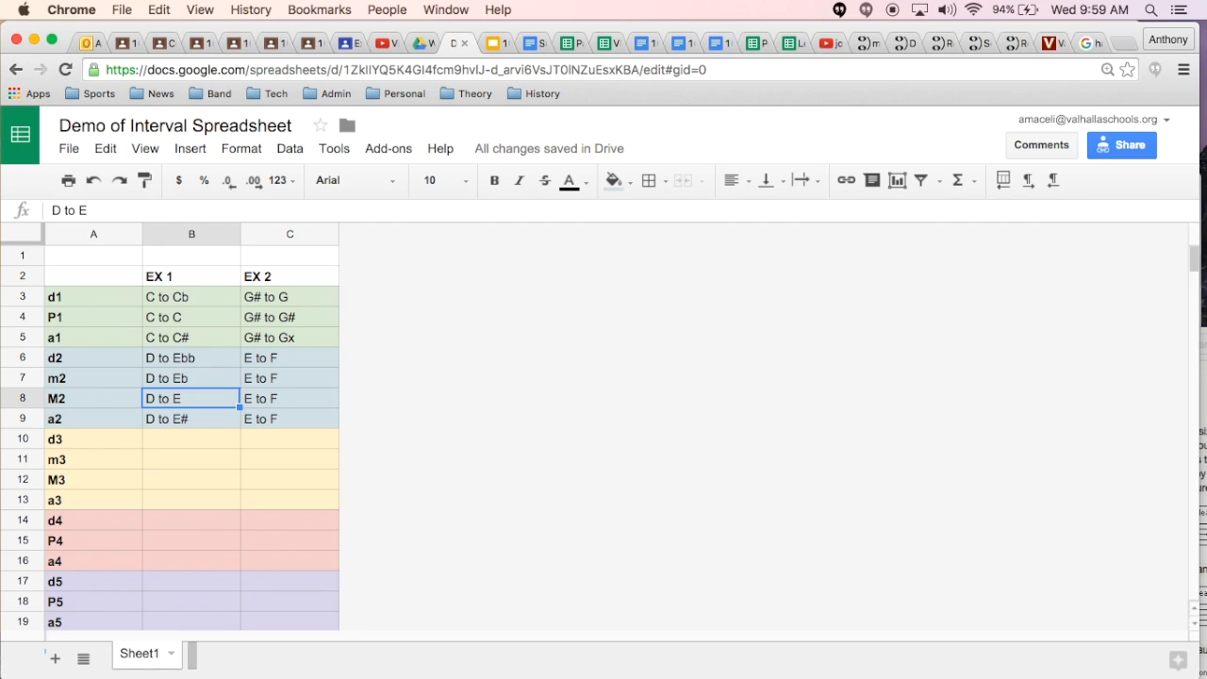
pyautogui.press('Left')
pyautogui.press('Right')
pyautogui.press('Right')
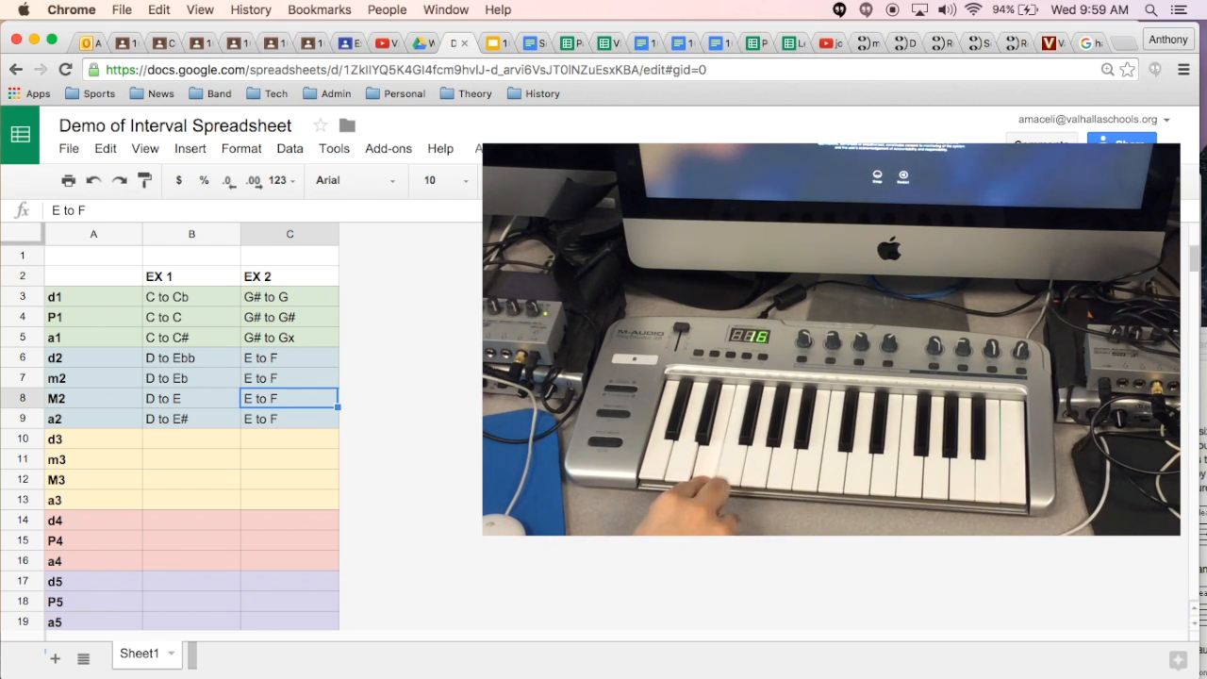
pyautogui.scroll(-5, 280, 536)
pyautogui.scroll(5, 280, 535)
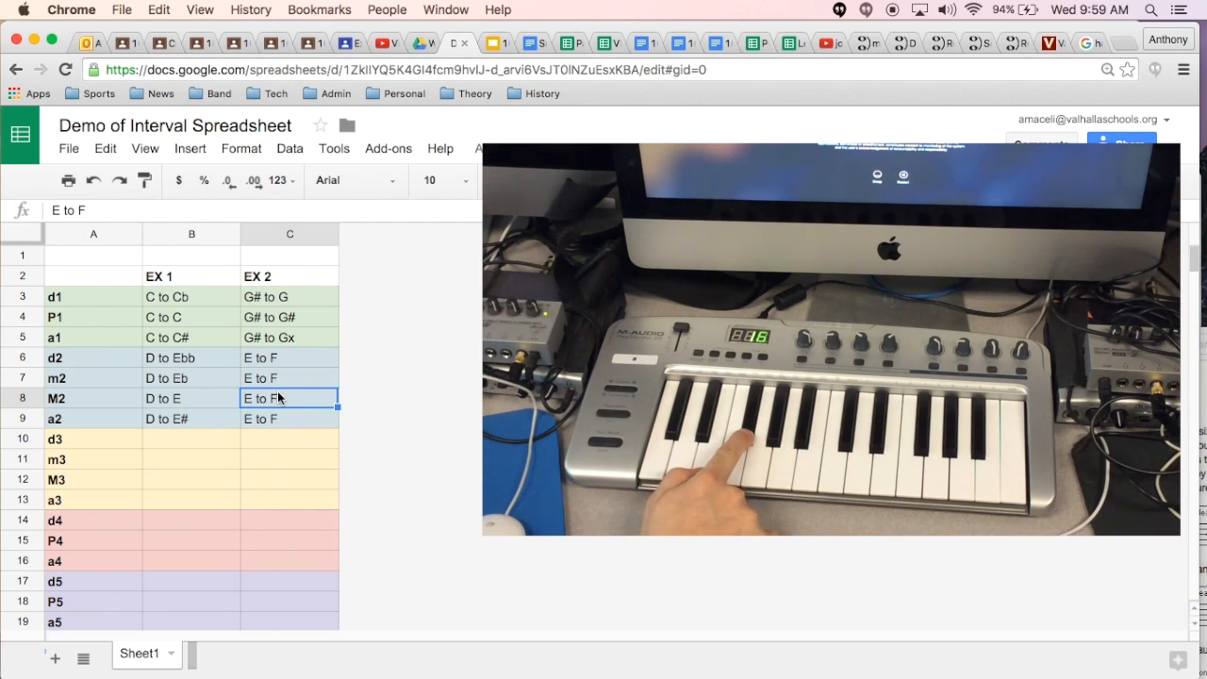
pyautogui.click(111, 210)
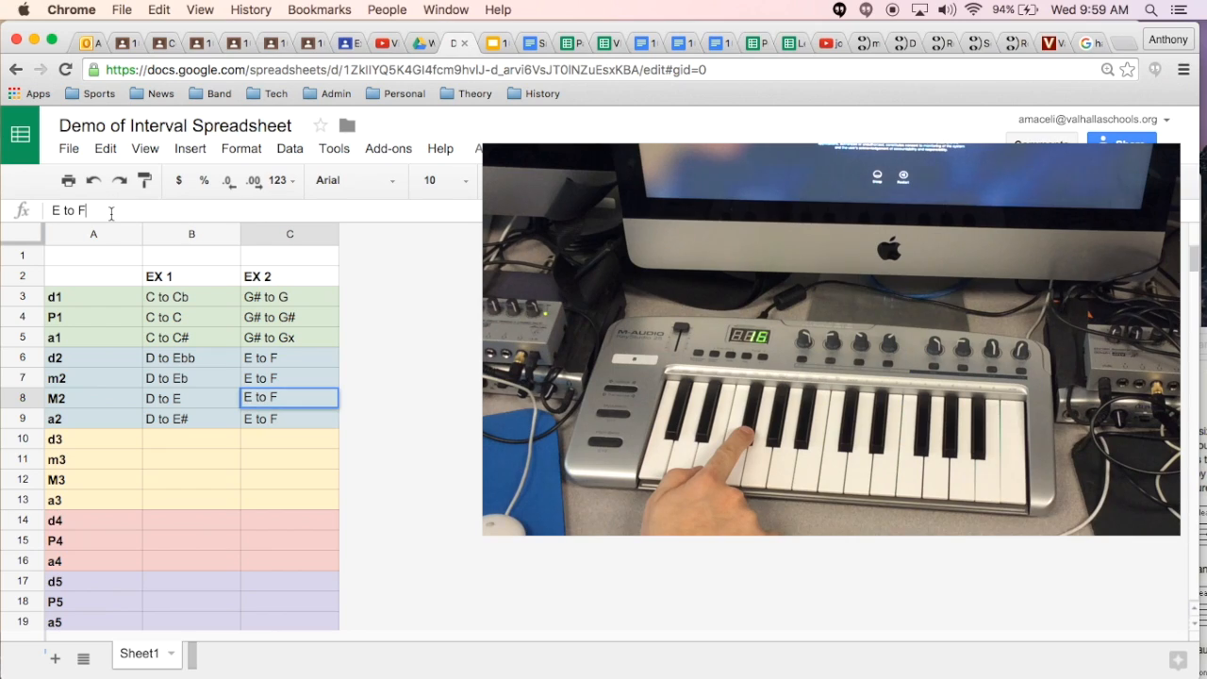
pyautogui.write('#')
pyautogui.press('Return')
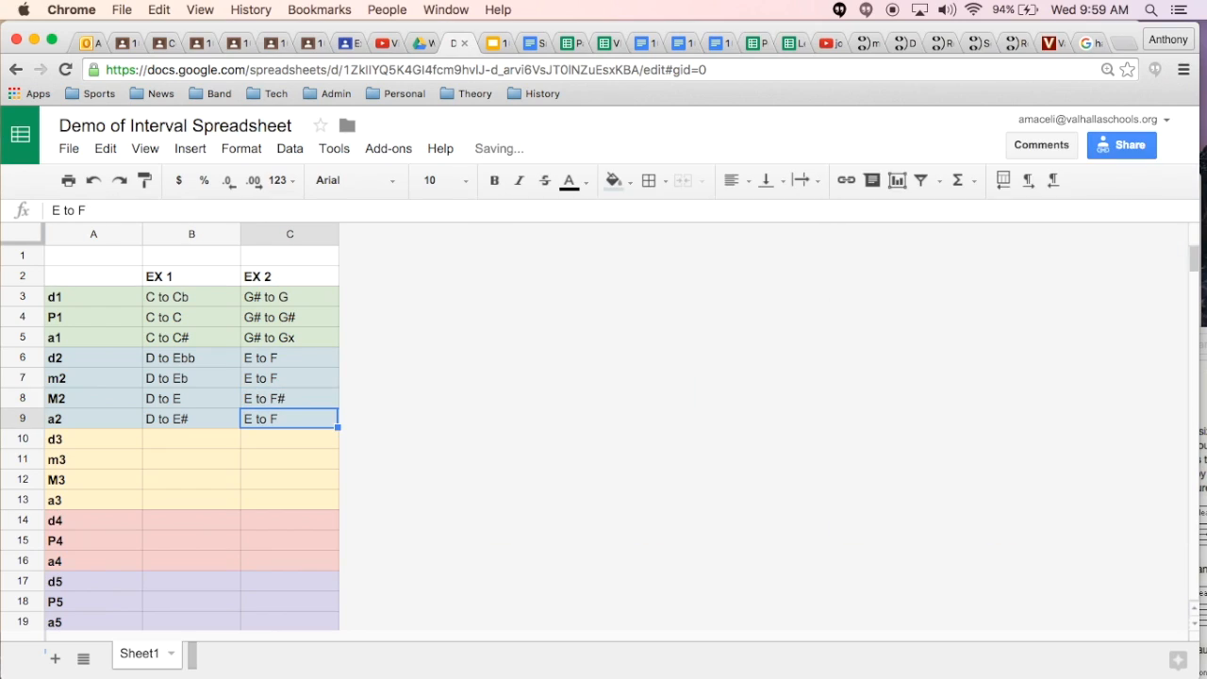
# Step: Change the EX 2 example for a2 in C9 to "E to Fx"
pyautogui.press('Up')
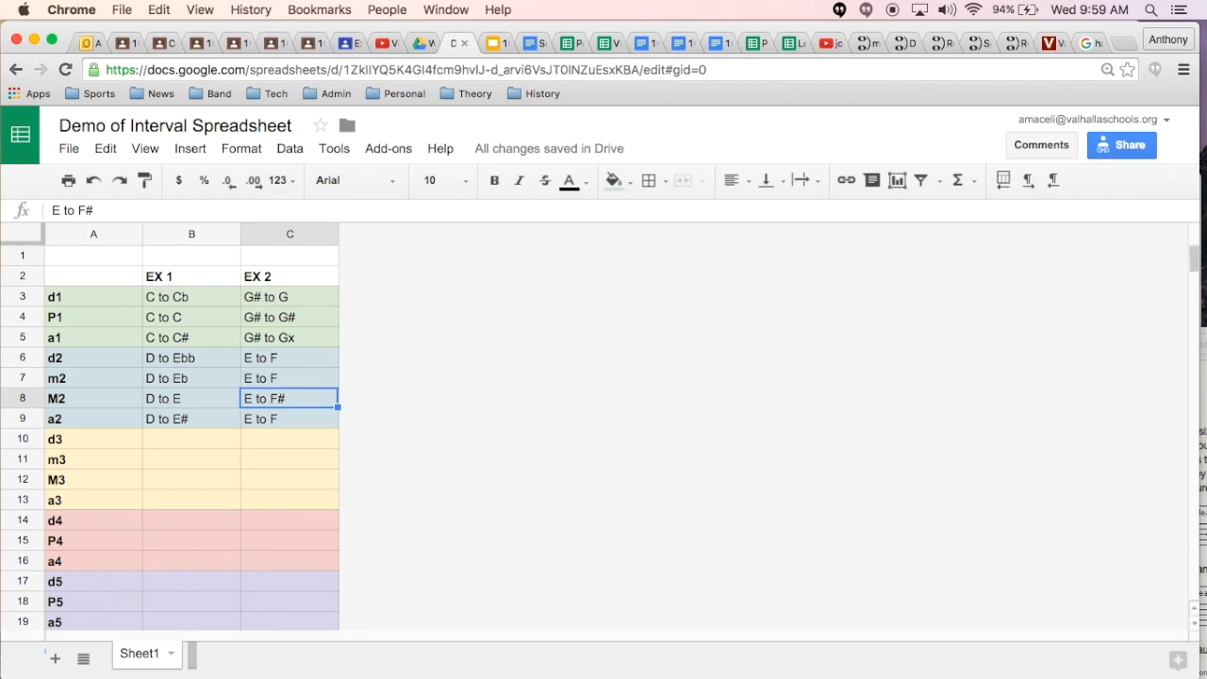
pyautogui.press('Down')
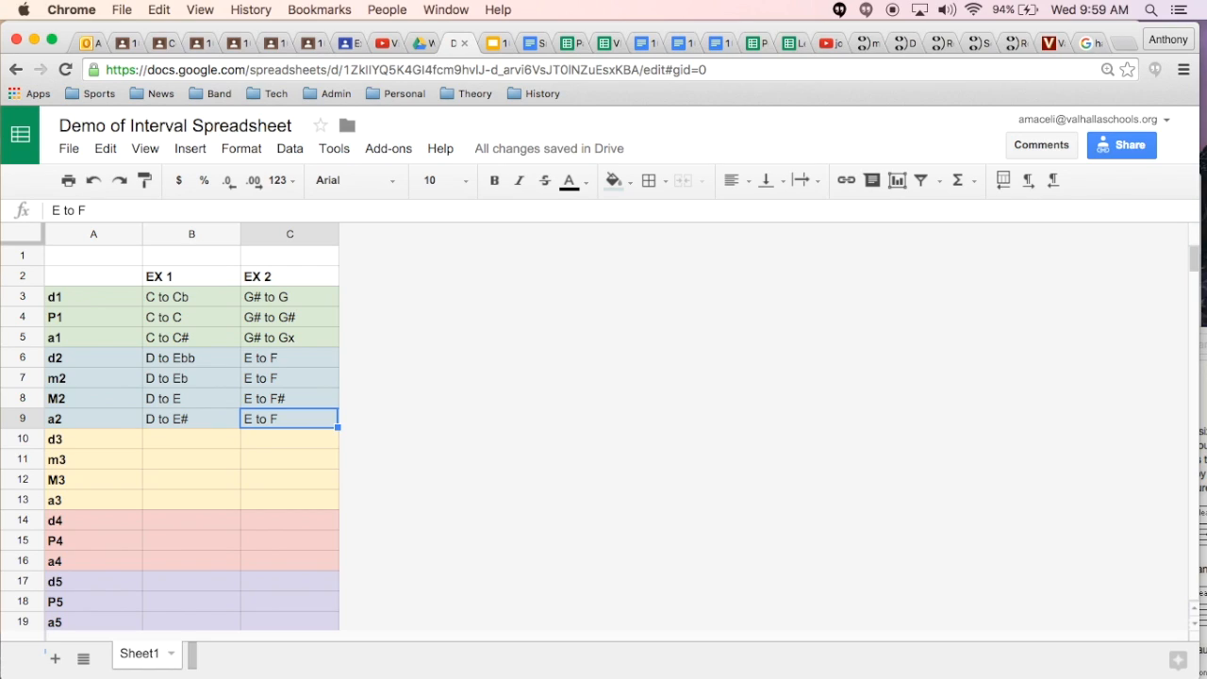
pyautogui.click(83, 209)
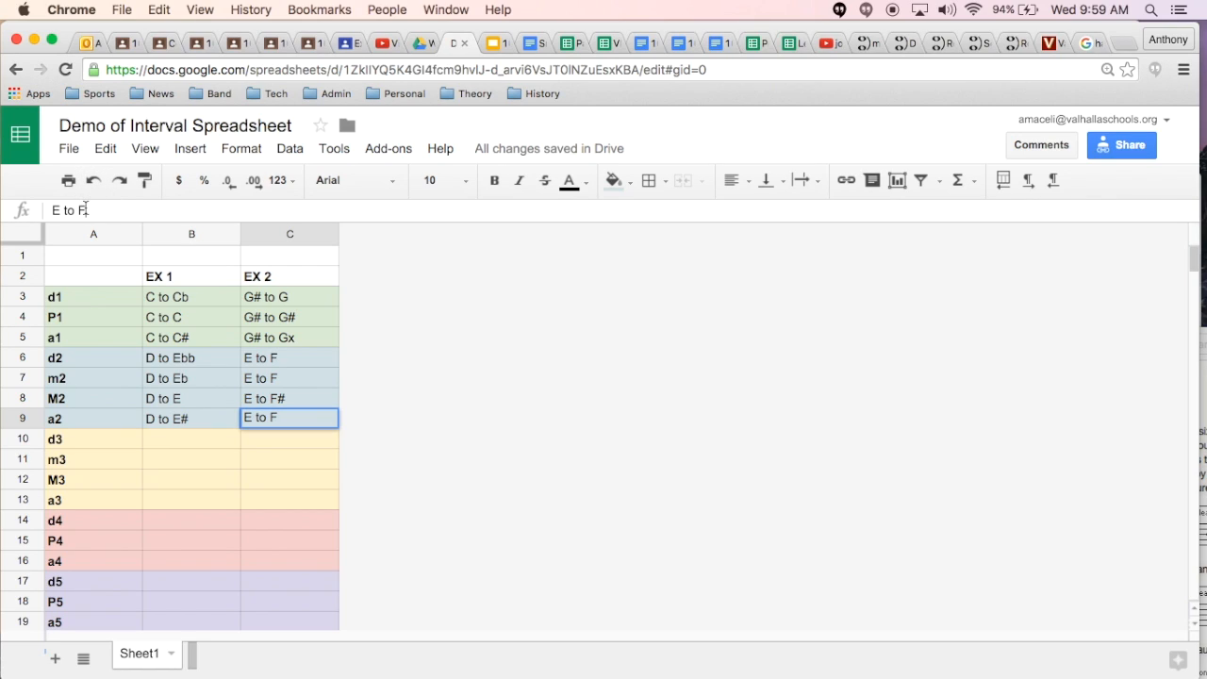
pyautogui.write('x')
pyautogui.press('Return')
# Step: Change the EX 2 example for d2 in C6 to "E to Fb"
pyautogui.press('Up')
pyautogui.press('Up')
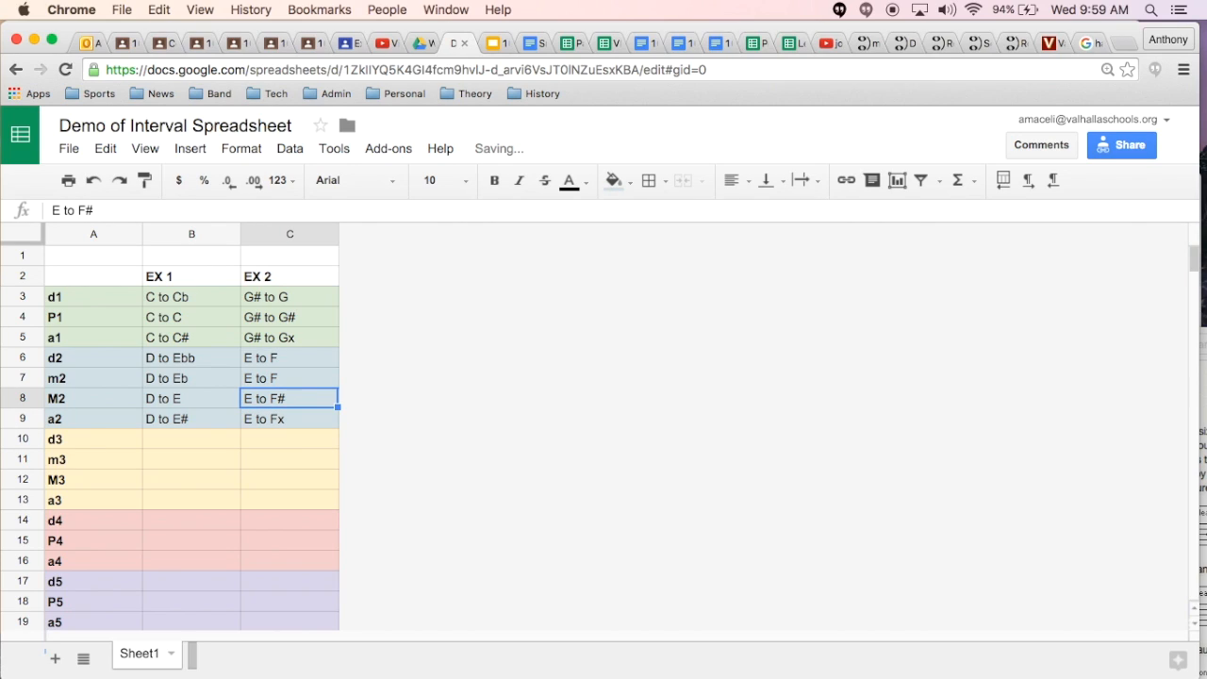
pyautogui.press('Up')
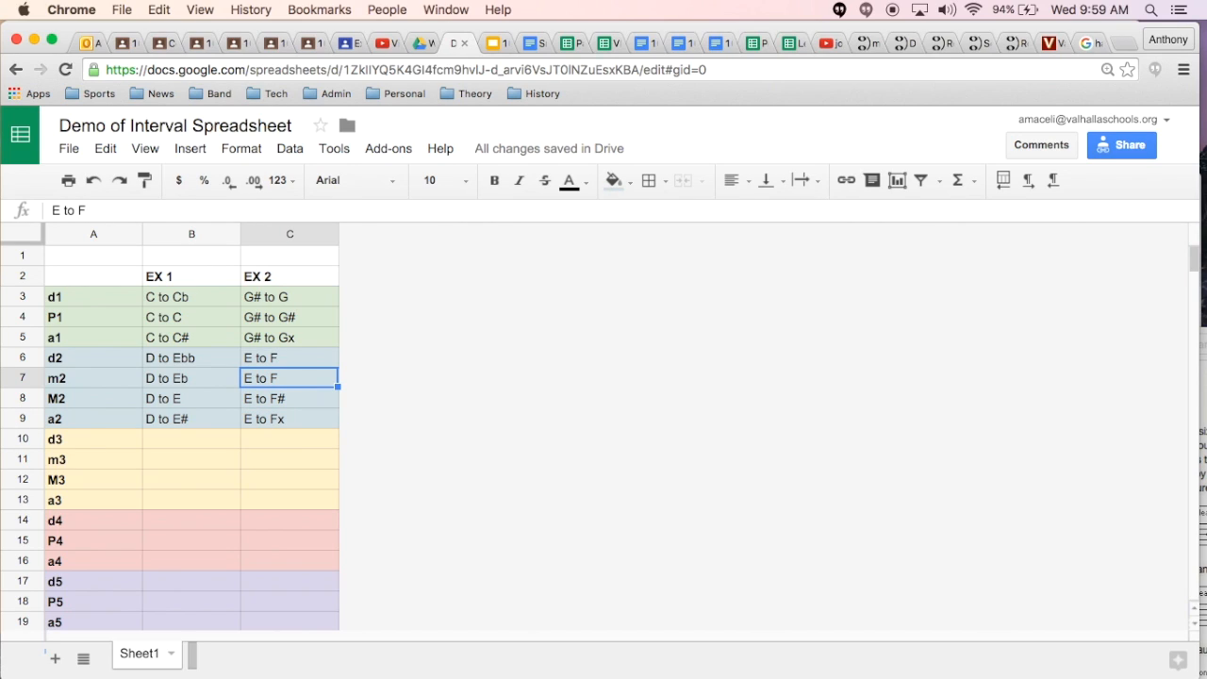
pyautogui.press('Down')
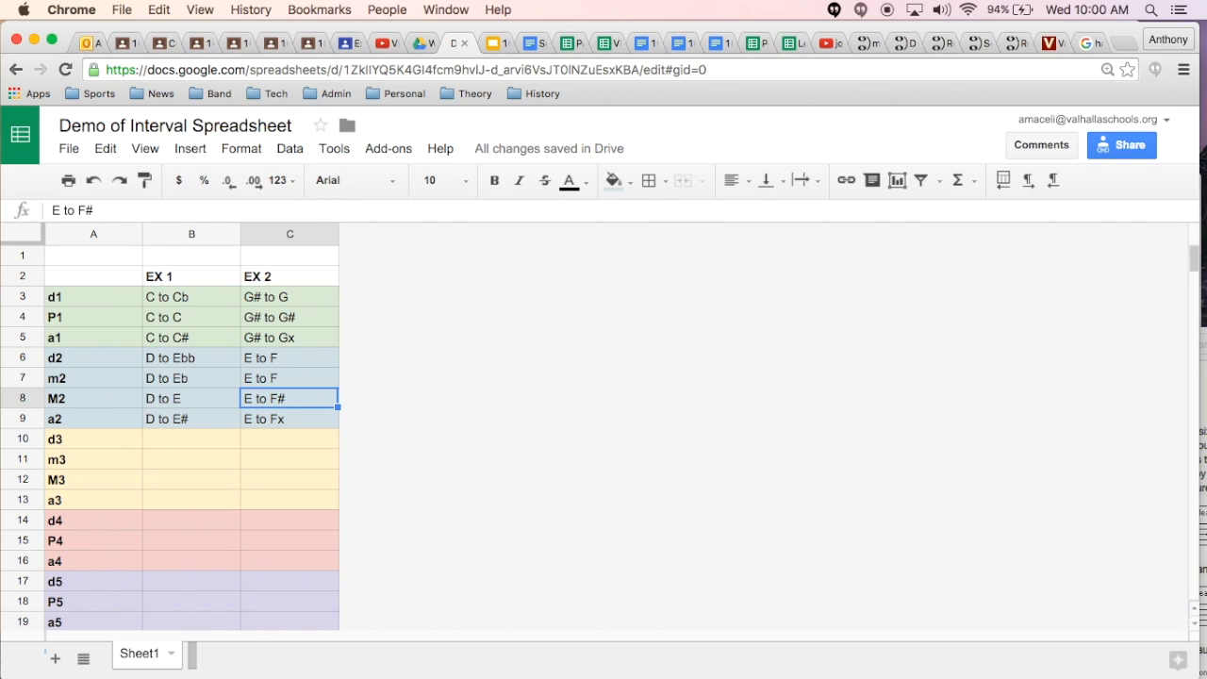
pyautogui.press('Up')
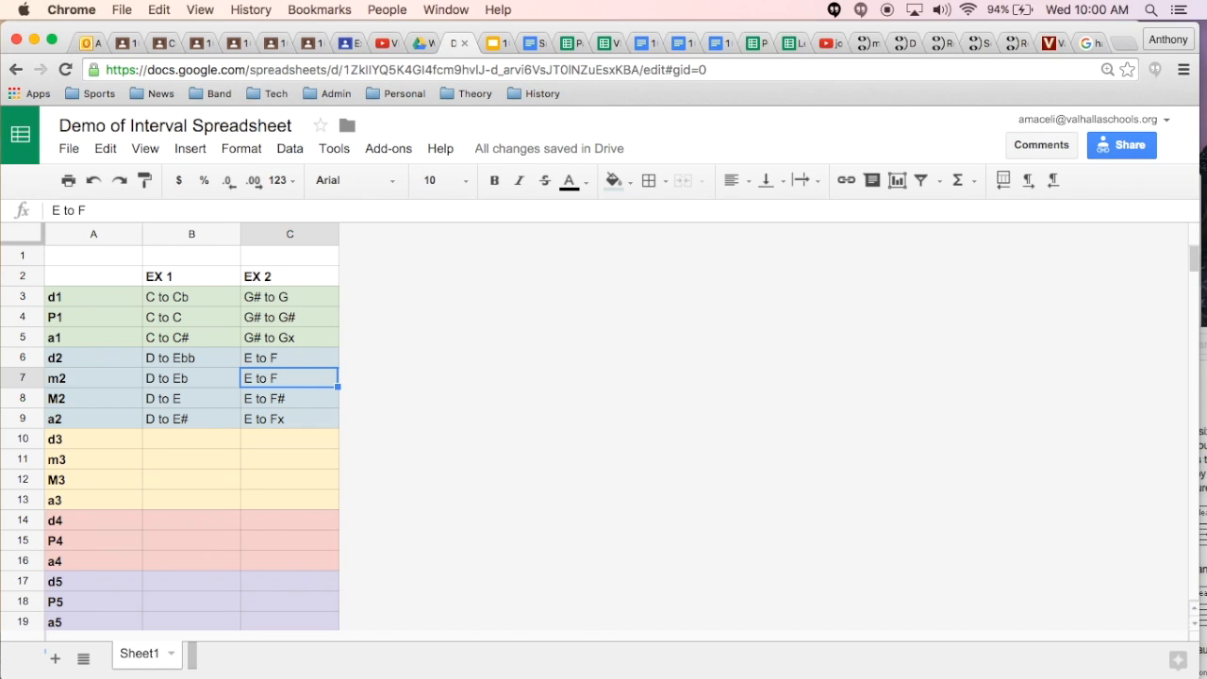
pyautogui.press('Up')
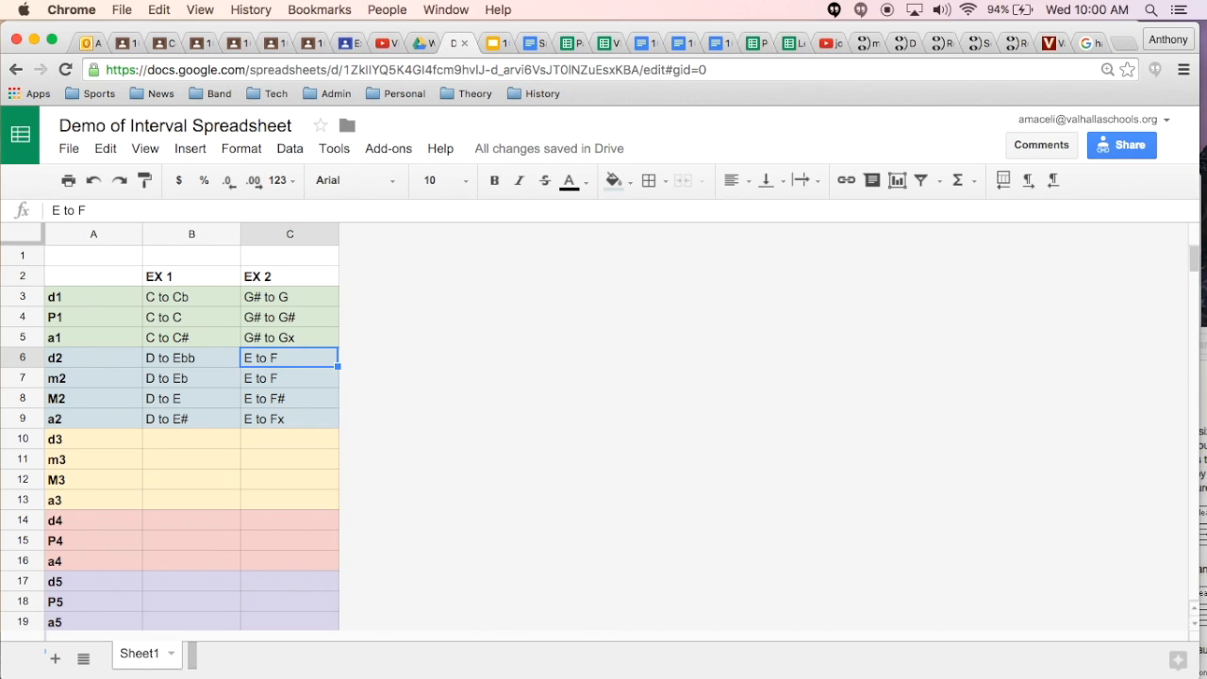
pyautogui.press('Return')
pyautogui.write('b')
pyautogui.press('Return')
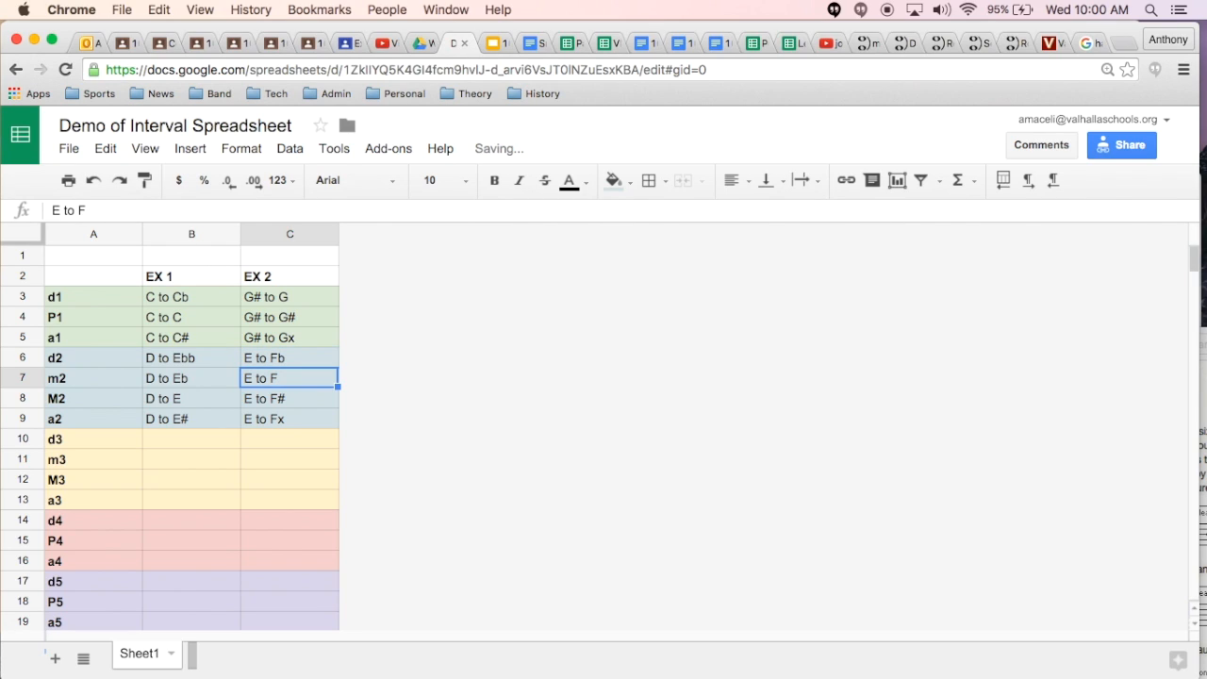
# Step: Enter "E to G" as the EX 1 example for d3 in B10
pyautogui.press('Down')
pyautogui.press('Down')
pyautogui.press('Down')
pyautogui.press('Left')
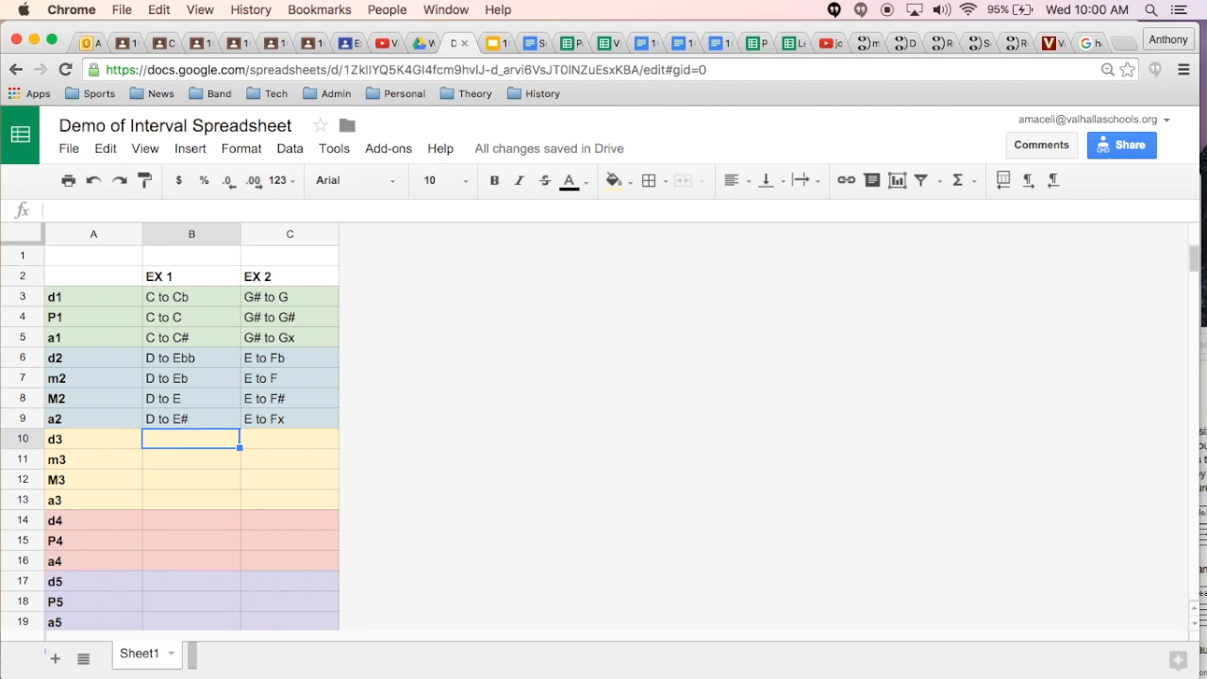
pyautogui.write('E')
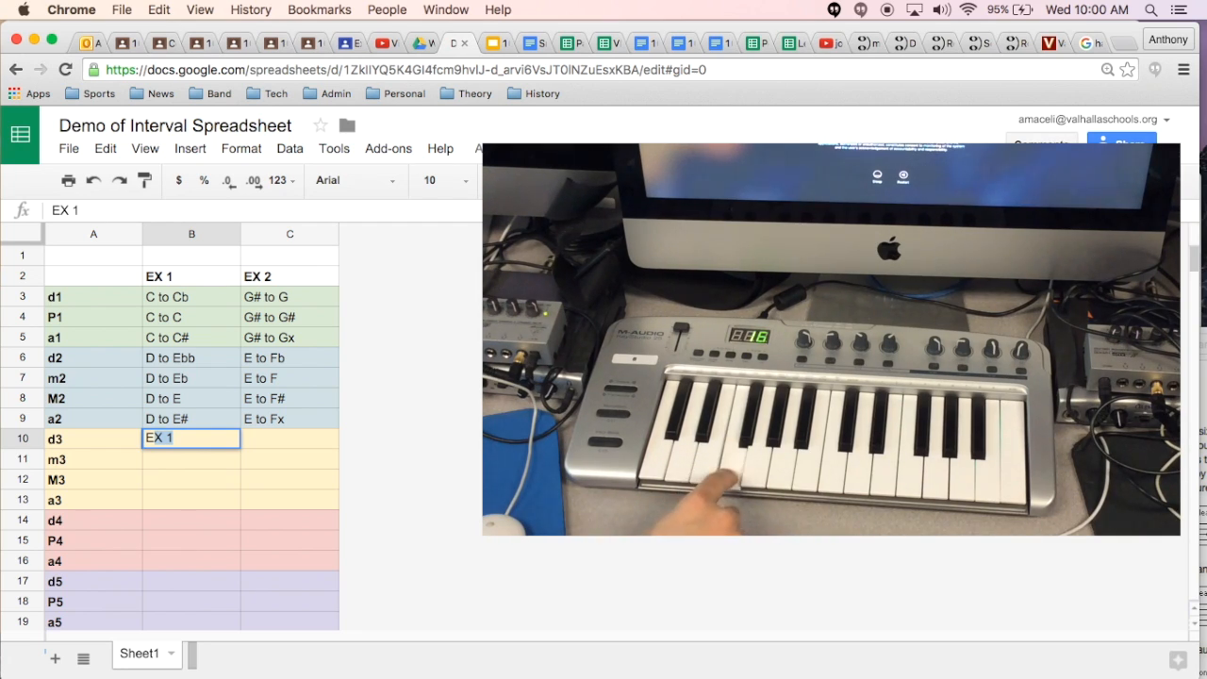
pyautogui.write(' to G')
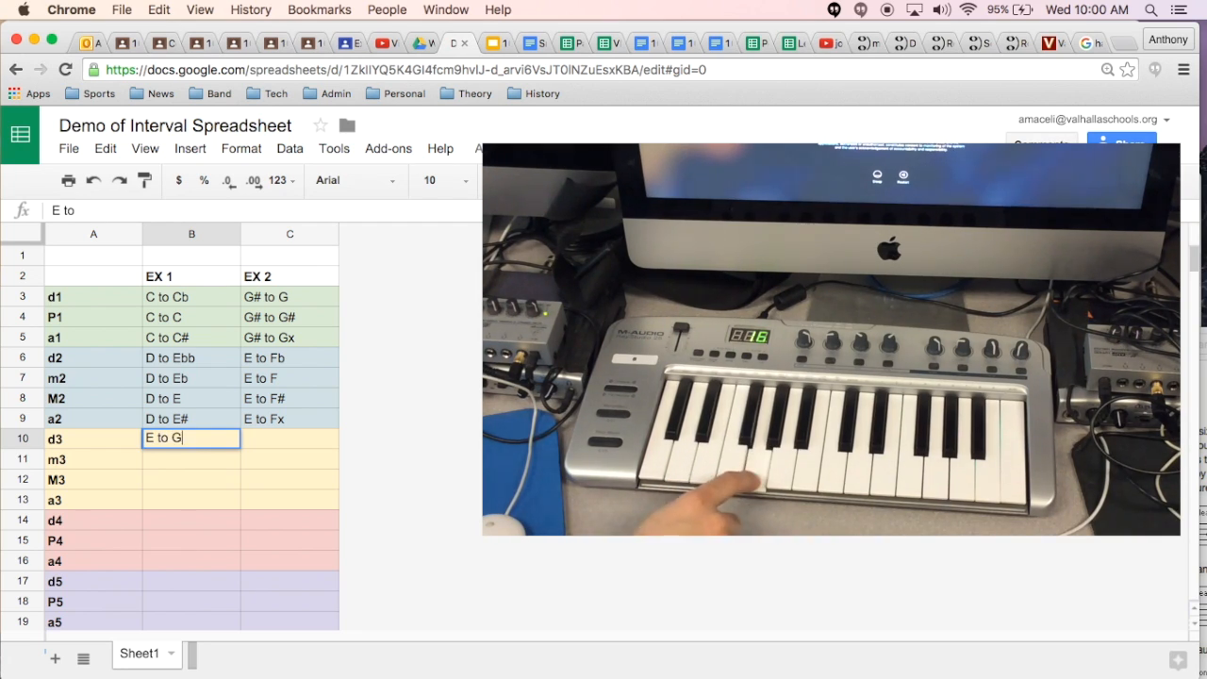
pyautogui.press('Return')
# Step: Copy the "E to G" example from B10 into the m3, M3 and a3 rows, B11:B13
pyautogui.press('Up')
pyautogui.press('super+c')
pyautogui.press('Down')
pyautogui.press('super+v')
pyautogui.press('Down')
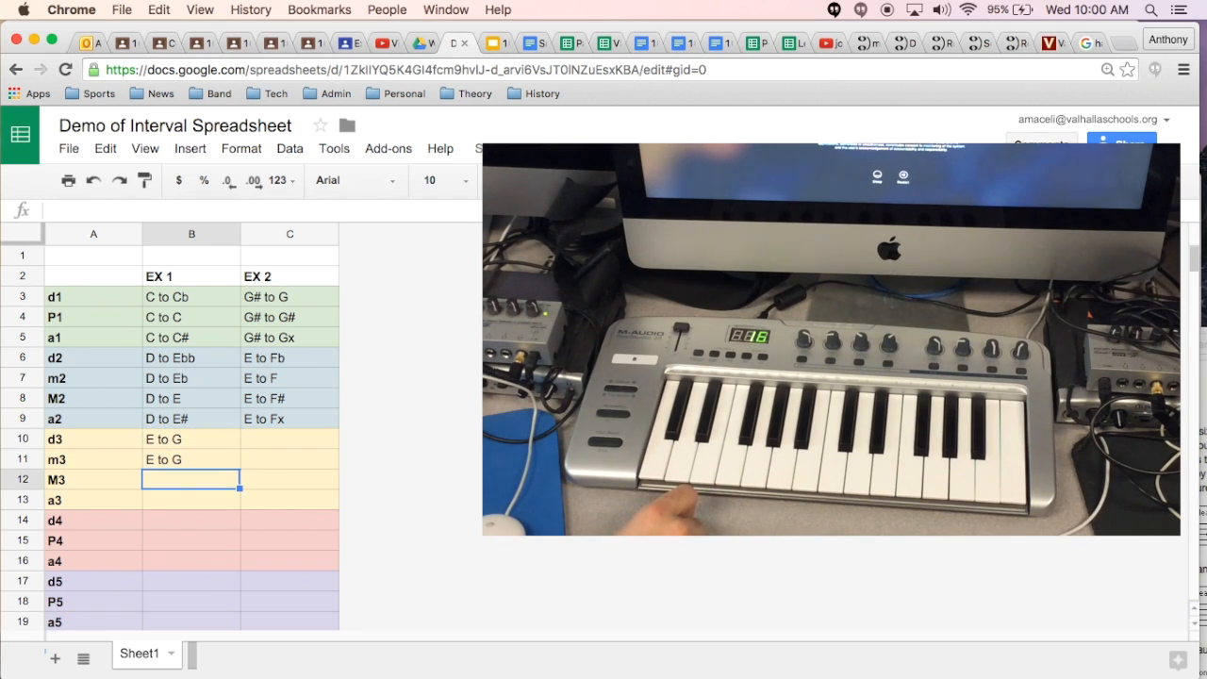
pyautogui.press('super+v')
pyautogui.press('Down')
pyautogui.press('super+v')
# Step: Enter "F to A" as the EX 2 example for d3 in C10
pyautogui.press('Up')
pyautogui.press('Up')
pyautogui.press('Up')
pyautogui.press('Right')
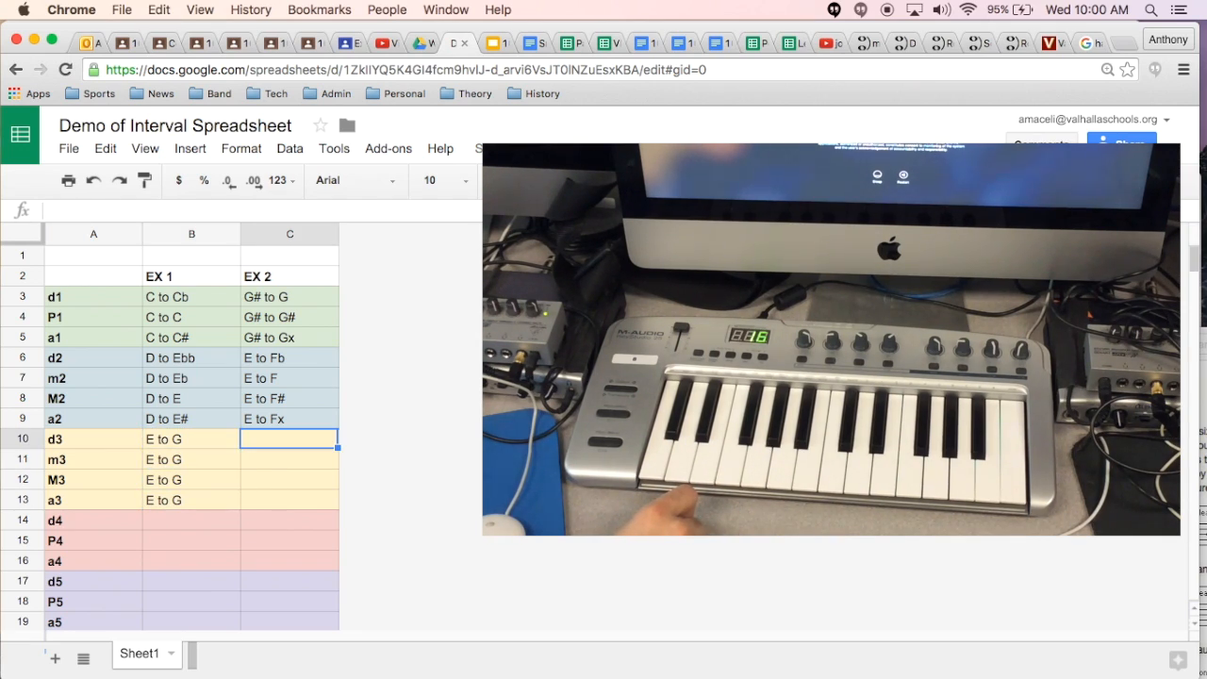
pyautogui.write('F to A')
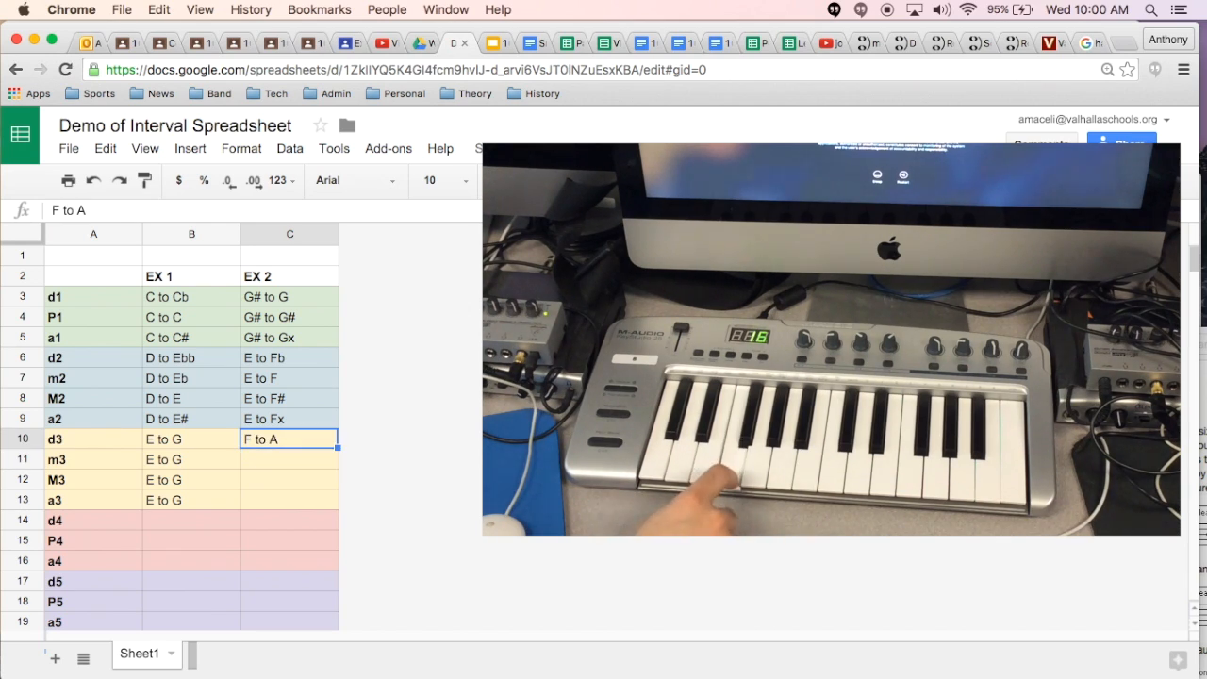
# Step: Copy the "F to A" example from C10 into the m3, M3 and a3 rows, C11:C13
pyautogui.press('super+c')
pyautogui.press('Down')
pyautogui.press('super+v')
pyautogui.press('Down')
pyautogui.press('super+v')
pyautogui.press('Down')
pyautogui.press('super+v')
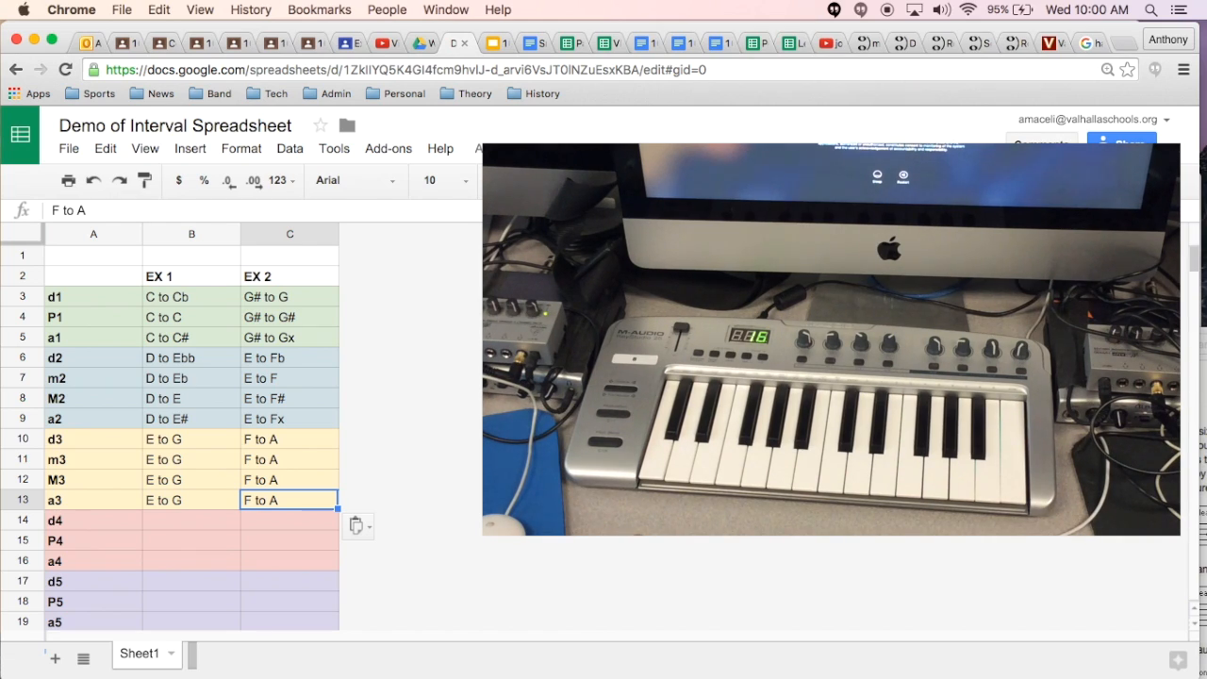
# Step: Look up the half-step count for M3 in the reference list below the interval table
pyautogui.press('Up')
pyautogui.press('Left')
pyautogui.press('Left')
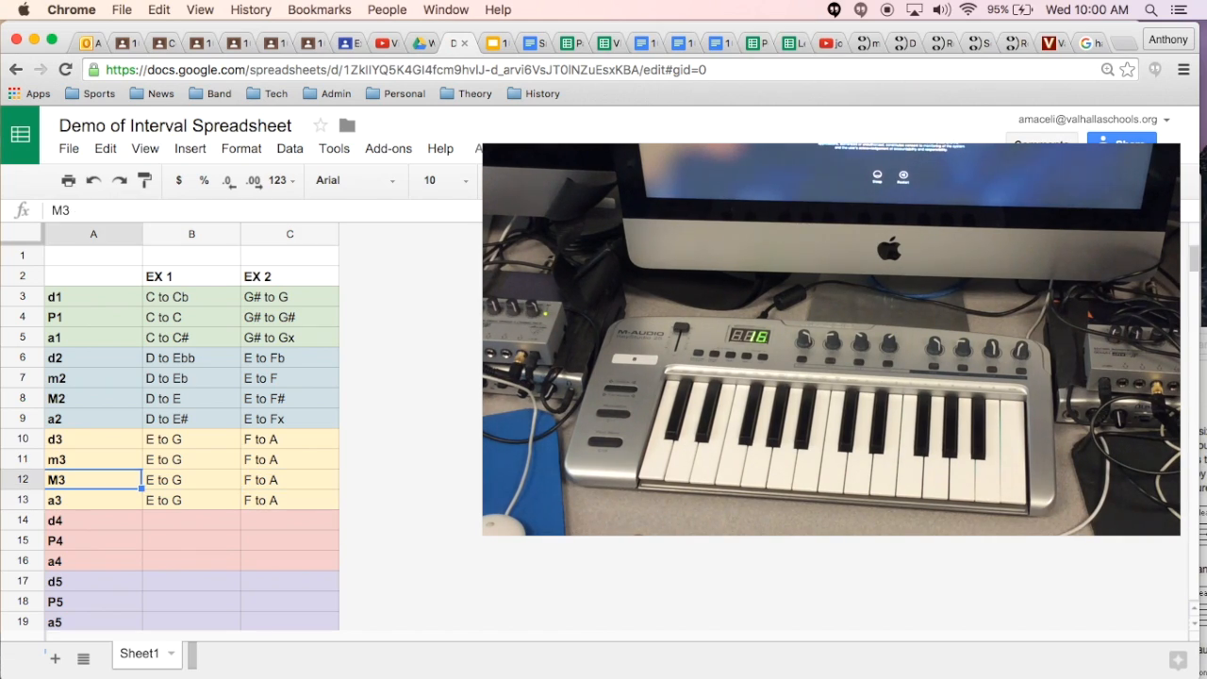
pyautogui.scroll(-1, 93, 479)
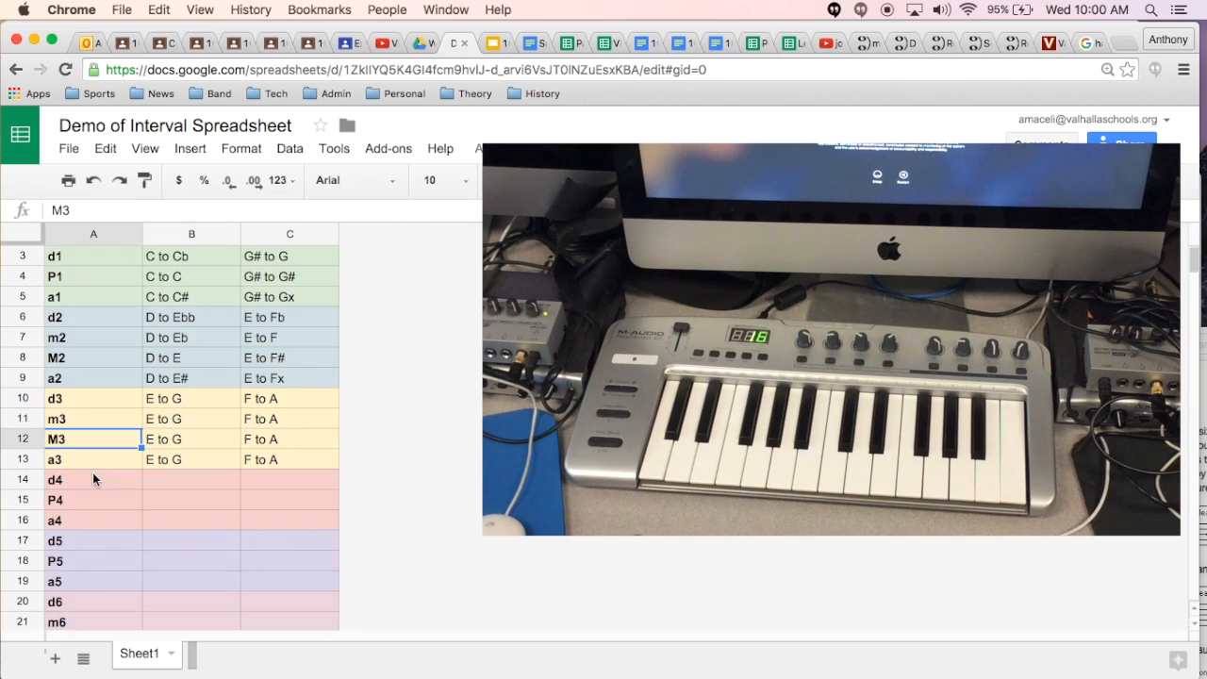
pyautogui.scroll(-10, 93, 479)
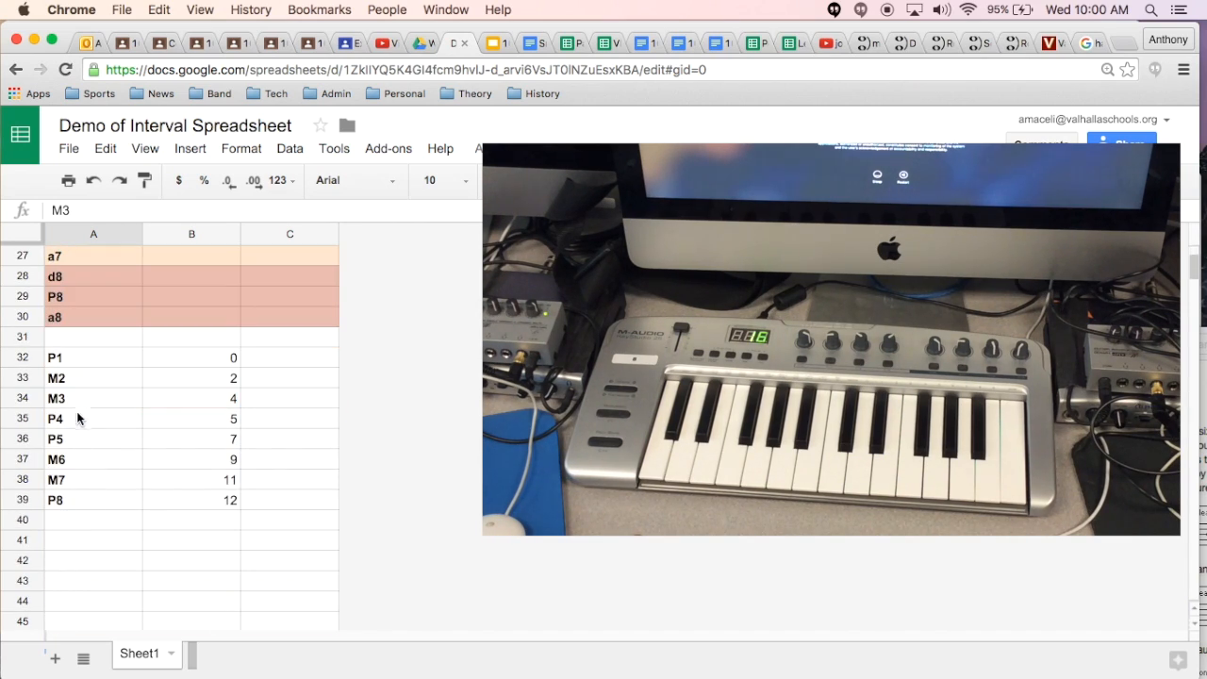
pyautogui.click(70, 398)
pyautogui.click(183, 398)
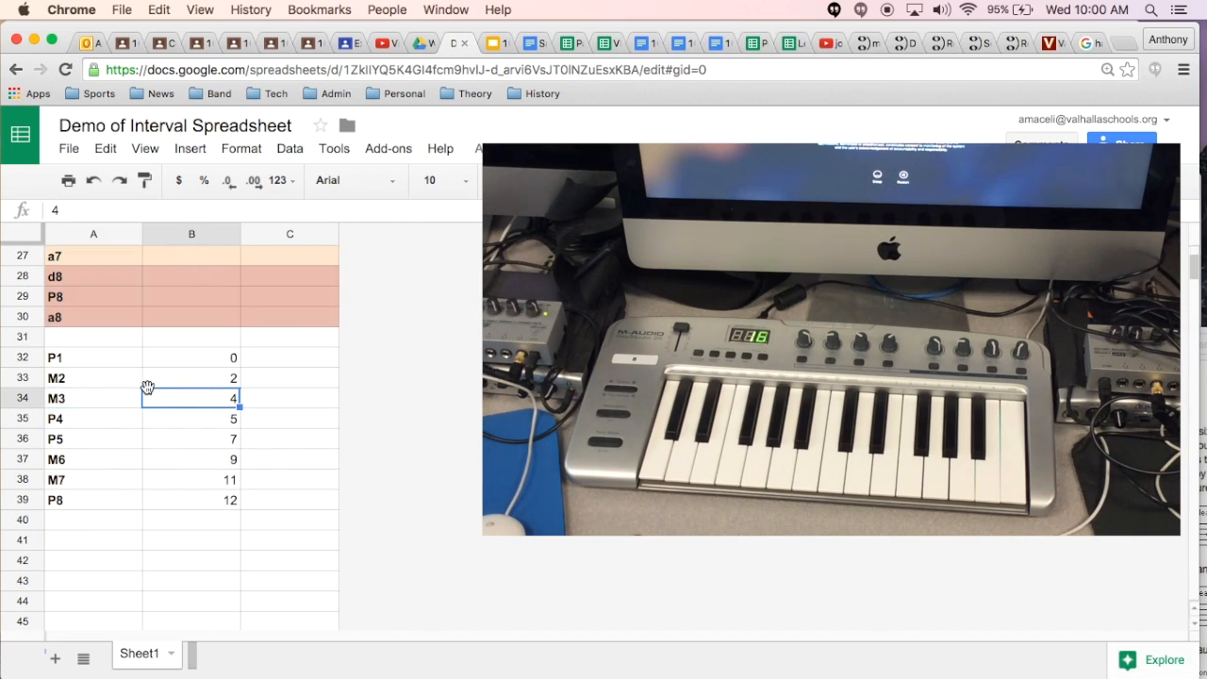
pyautogui.scroll(10, 148, 387)
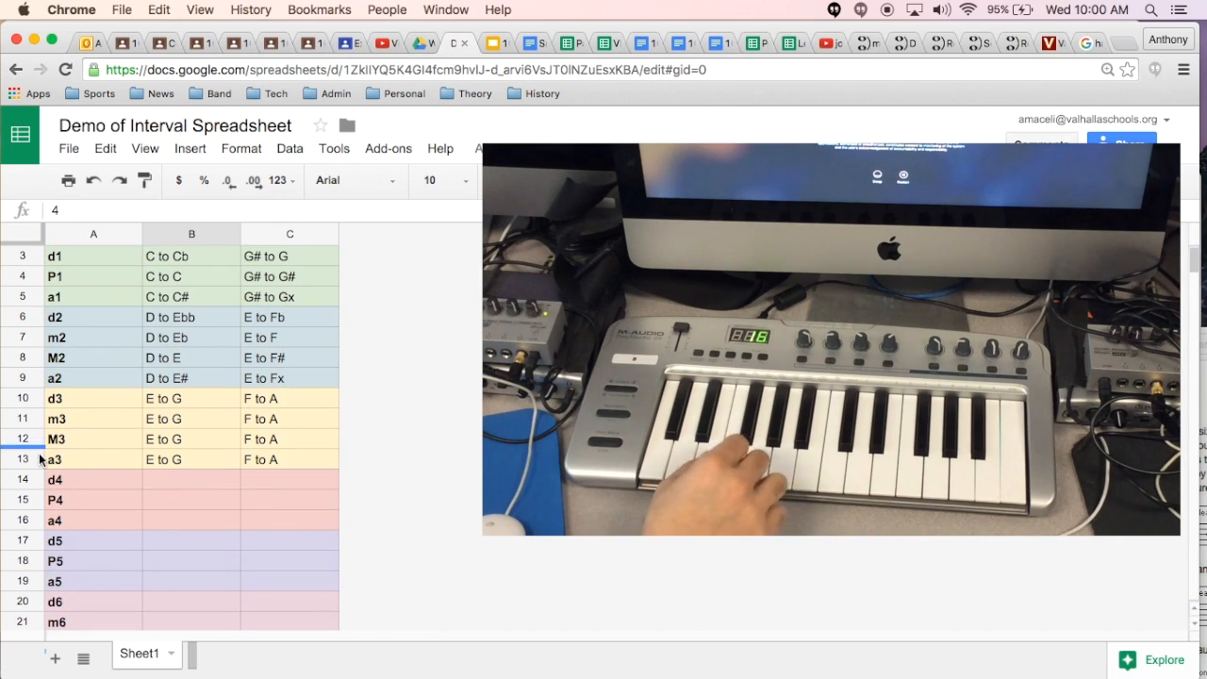
# Step: Change the EX 1 example for M3 in B12 to "E to G#"
pyautogui.click(23, 439)
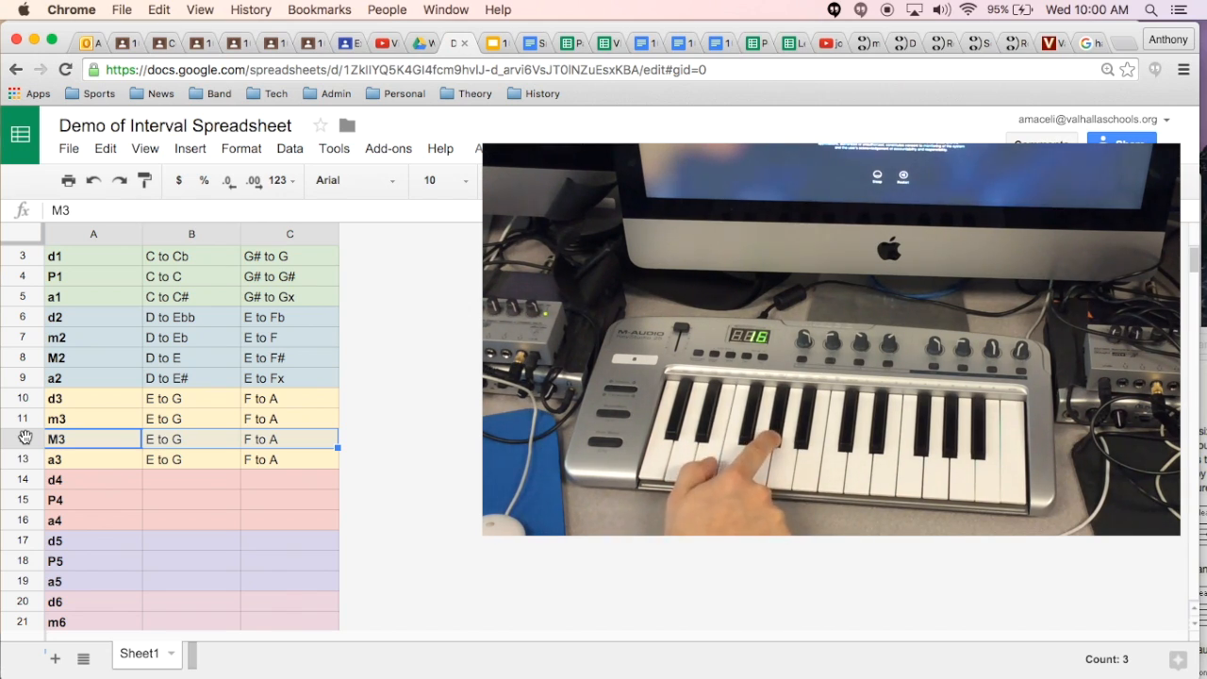
pyautogui.click(175, 437)
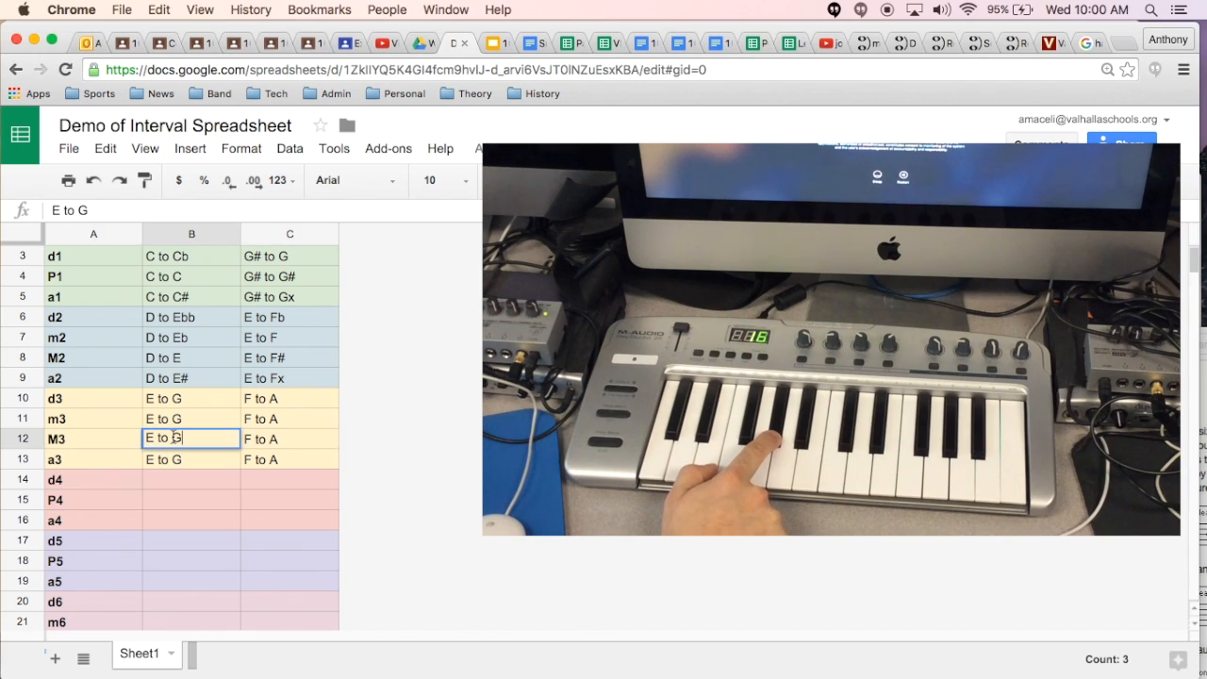
pyautogui.click(94, 209)
pyautogui.write('#')
pyautogui.press('Return')
pyautogui.press('Up')
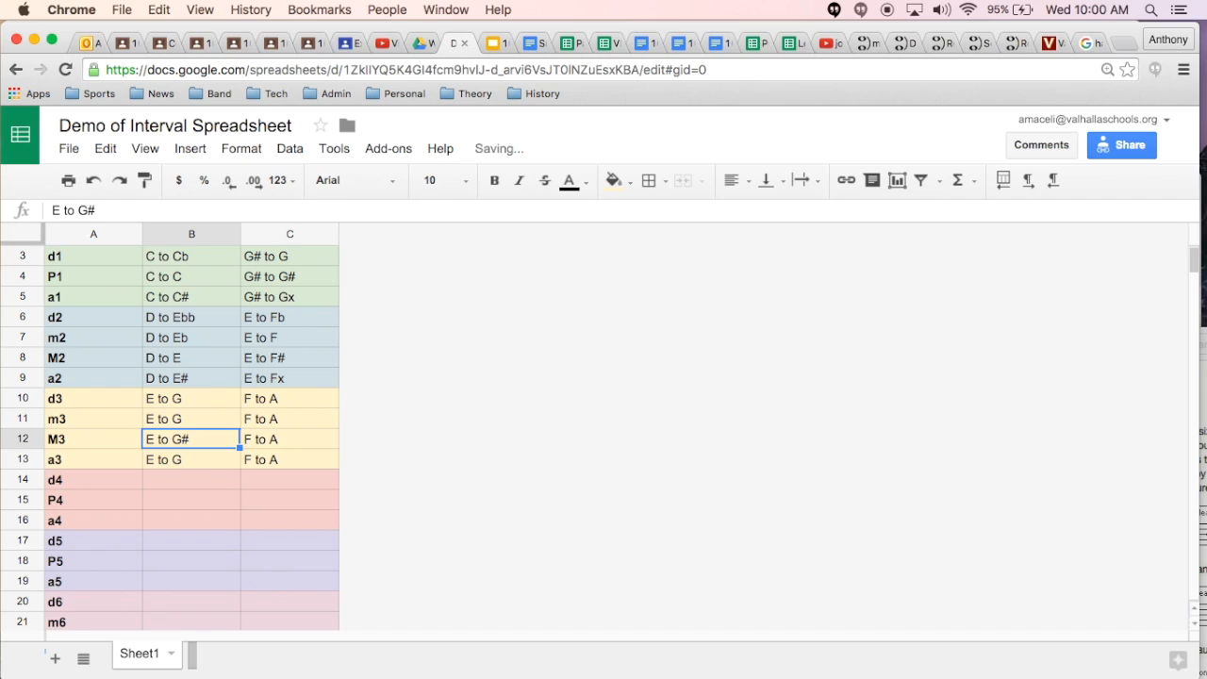
# Step: Change the EX 1 example for a3 in B13 to "E to Gx"
pyautogui.press('Down')
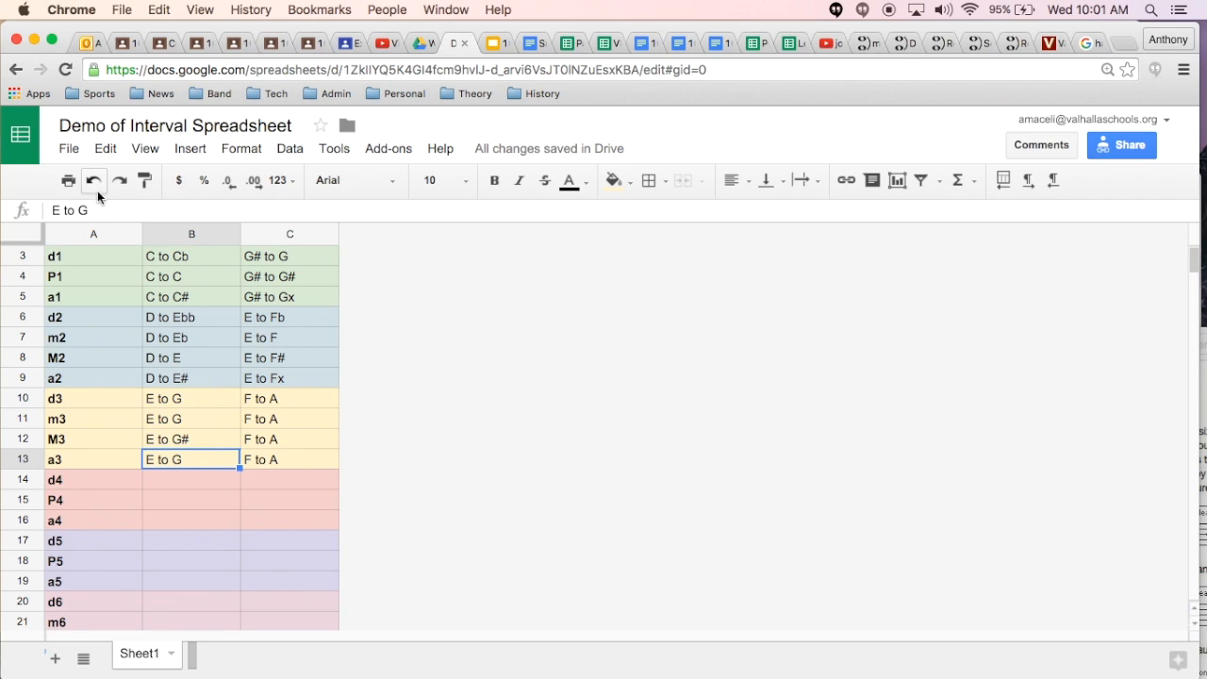
pyautogui.click(95, 206)
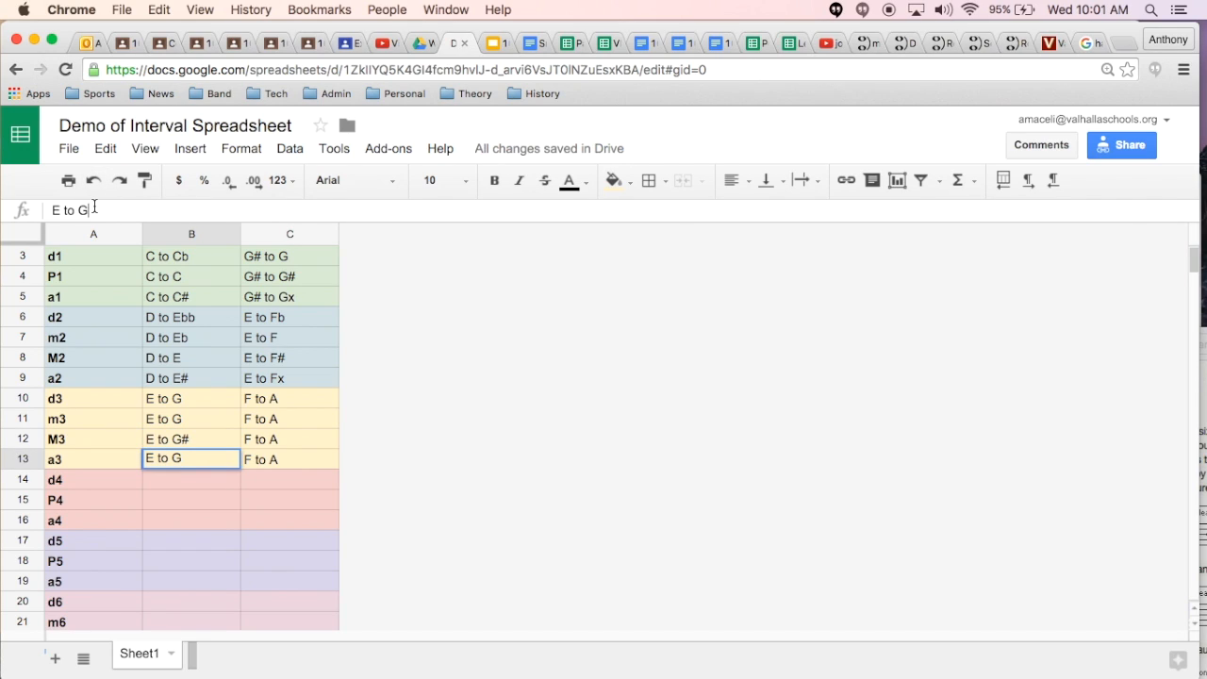
pyautogui.write('x')
pyautogui.press('Return')
# Step: Change the EX 1 example for d3 in B10 to "E to Gb"
pyautogui.press('Up')
pyautogui.press('Up')
pyautogui.press('Up')
pyautogui.press('Down')
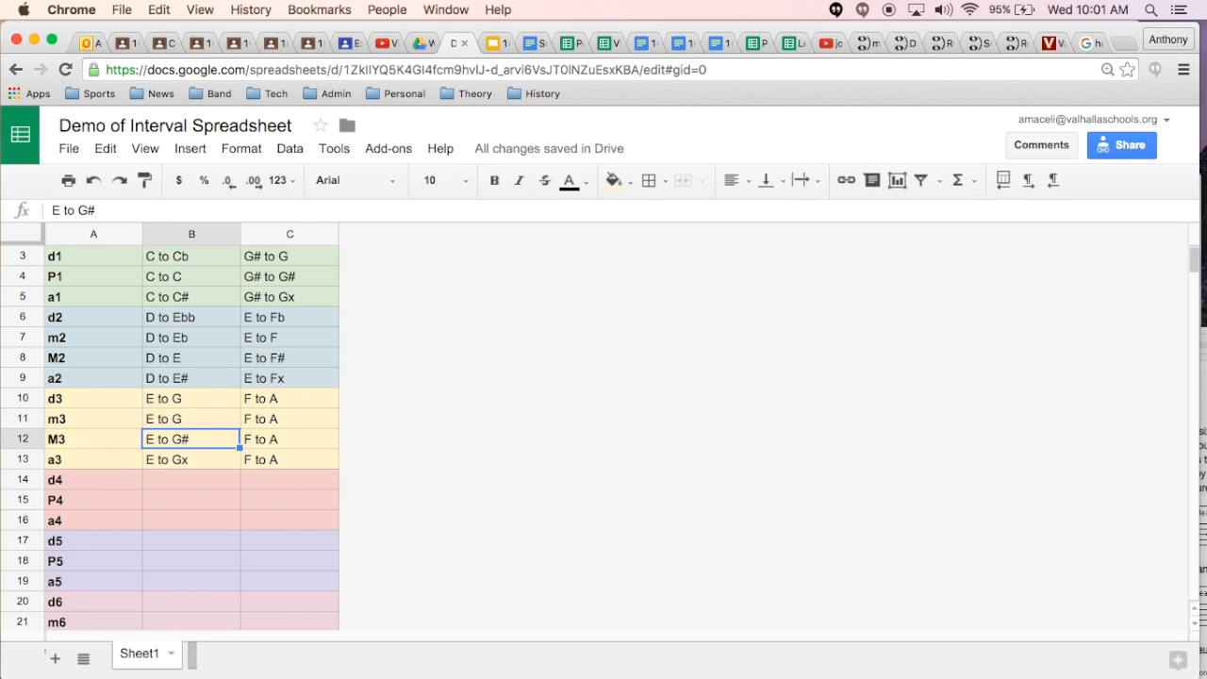
pyautogui.press('Up')
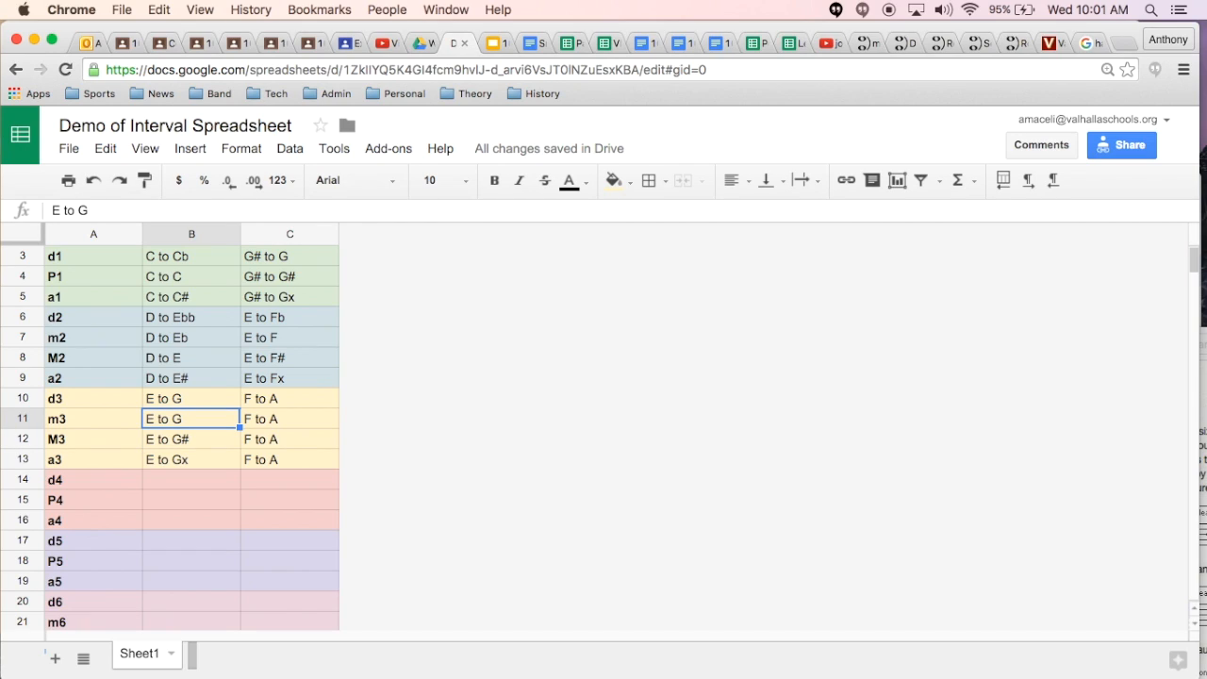
pyautogui.press('Up')
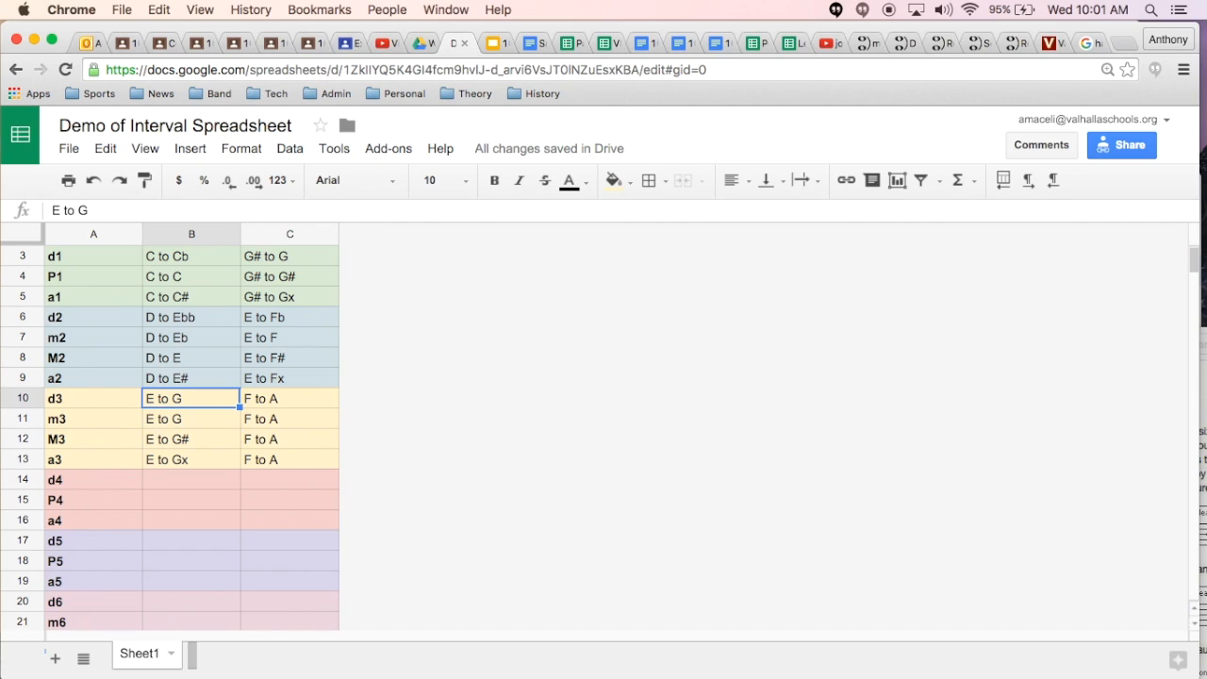
pyautogui.click(98, 211)
pyautogui.write('b')
pyautogui.press('Return')
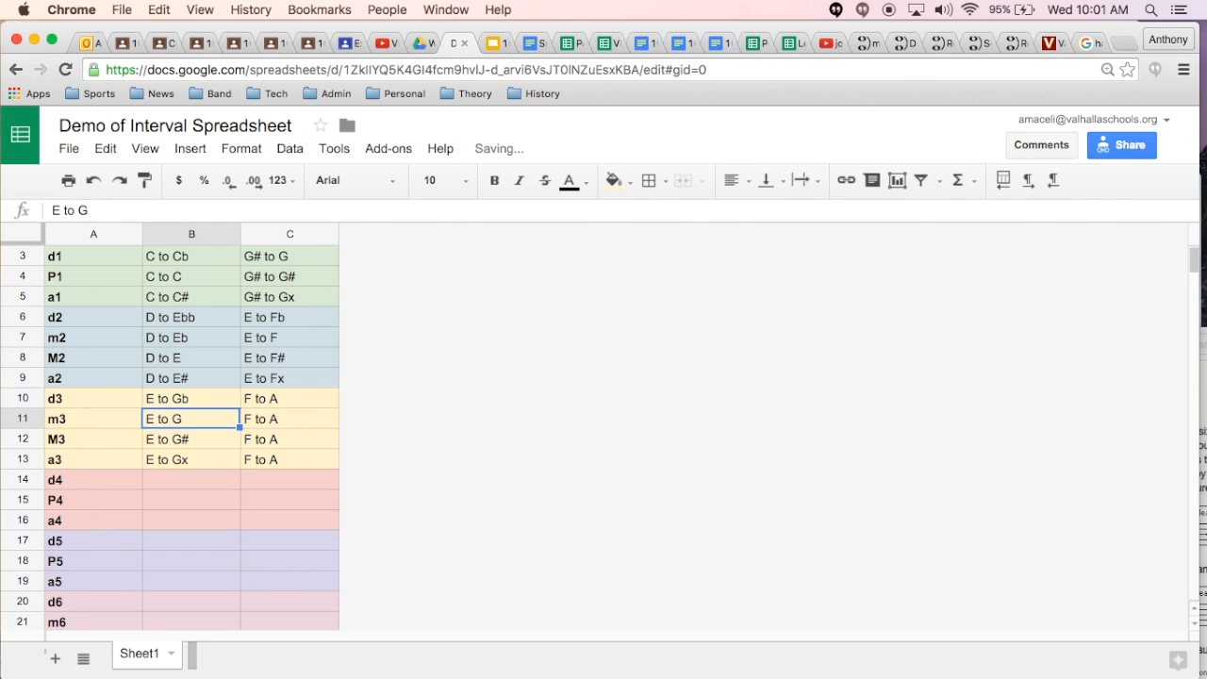
# Step: Check the M3 example in C12 against the half-step reference list and change the EX 2 example for m3 in C11 to "F to Ab"
pyautogui.press('Right')
pyautogui.press('Right')
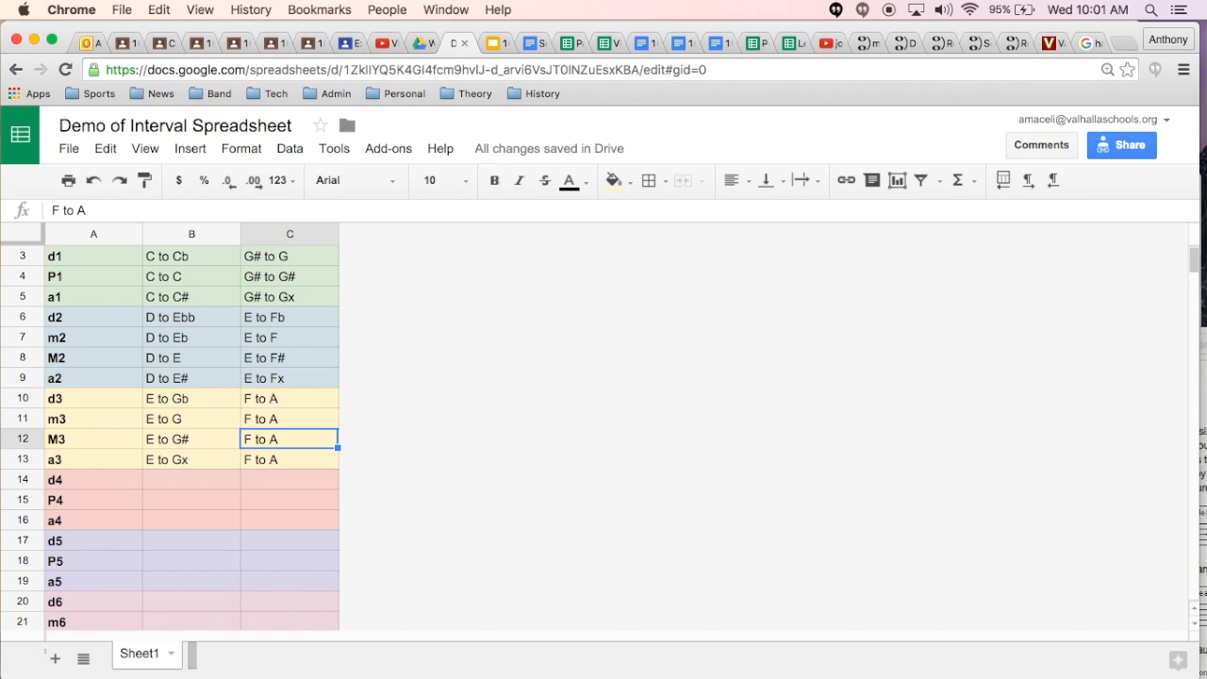
pyautogui.scroll(-6, 211, 461)
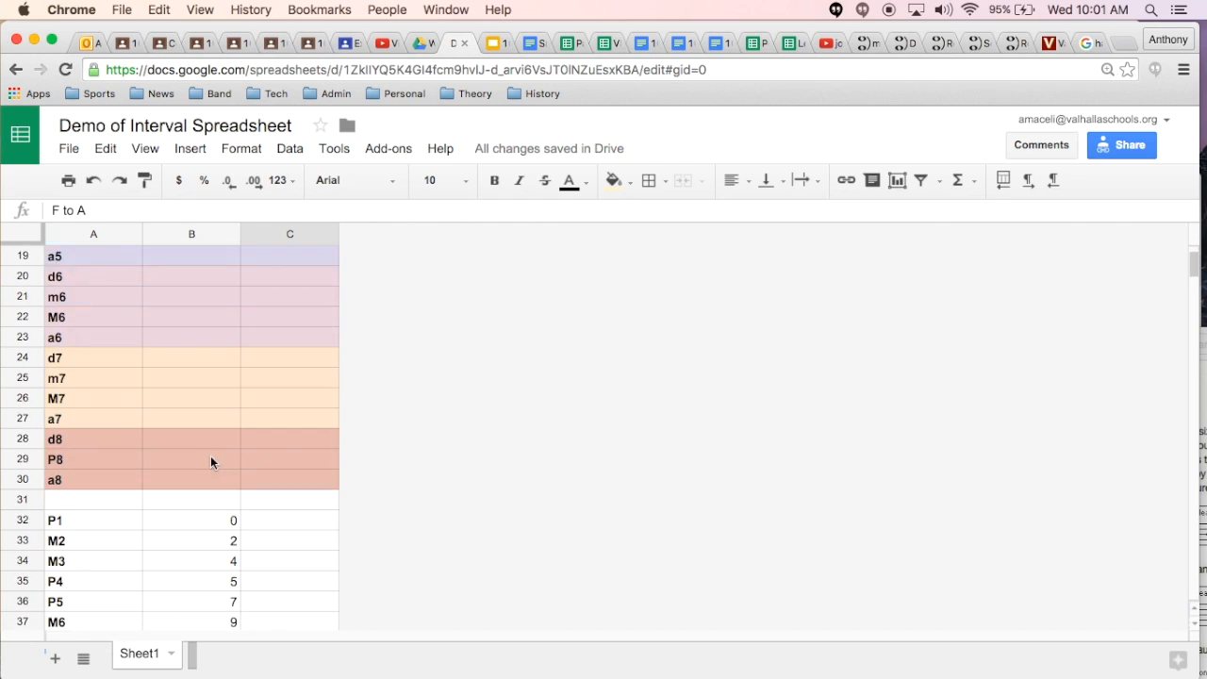
pyautogui.scroll(7, 210, 460)
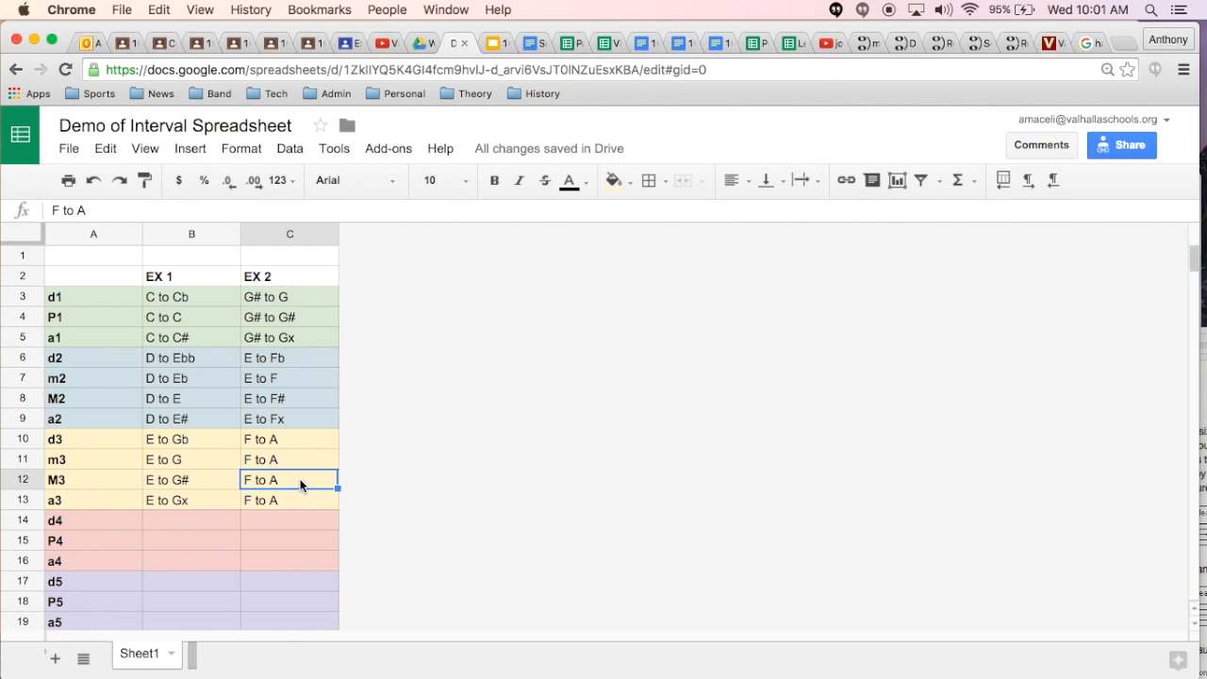
pyautogui.click(289, 462)
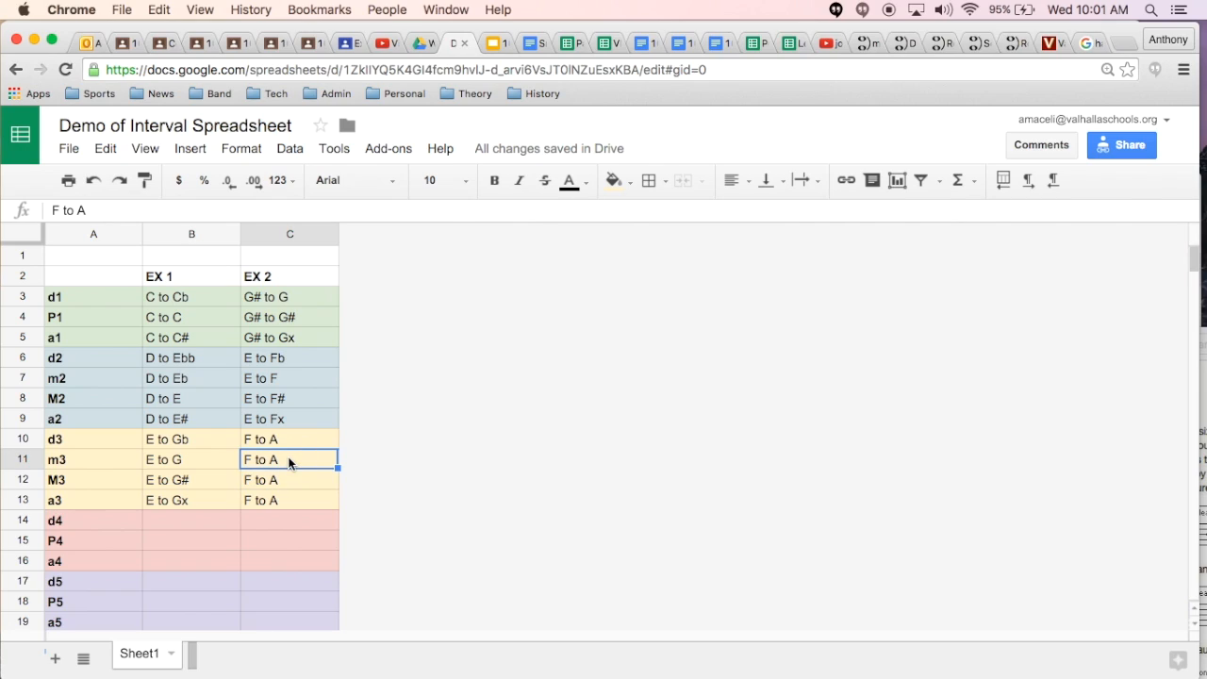
pyautogui.click(121, 209)
pyautogui.write('b')
pyautogui.press('Return')
# Step: Change the EX 2 example for d3 in C10 to "F to Abb"
pyautogui.press('Up')
pyautogui.press('Up')
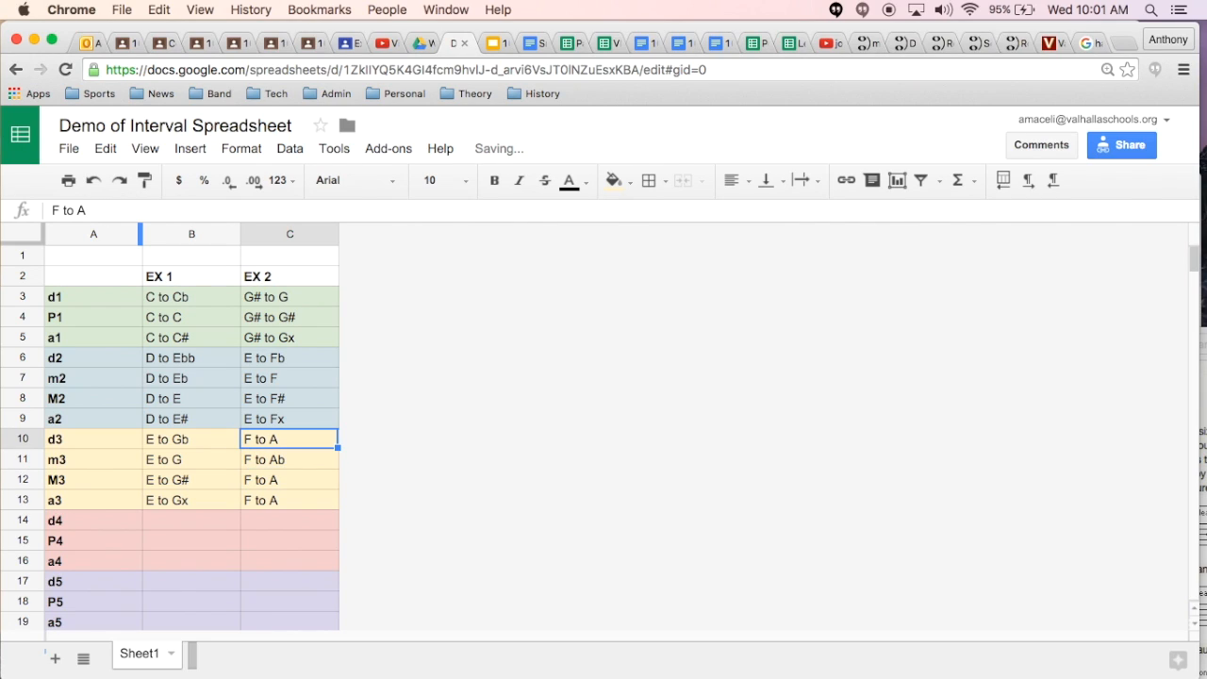
pyautogui.click(110, 209)
pyautogui.write('bb')
pyautogui.press('Return')
# Step: Change the EX 2 example for a3 in C13 to "F to A#"
pyautogui.press('Down')
pyautogui.press('Down')
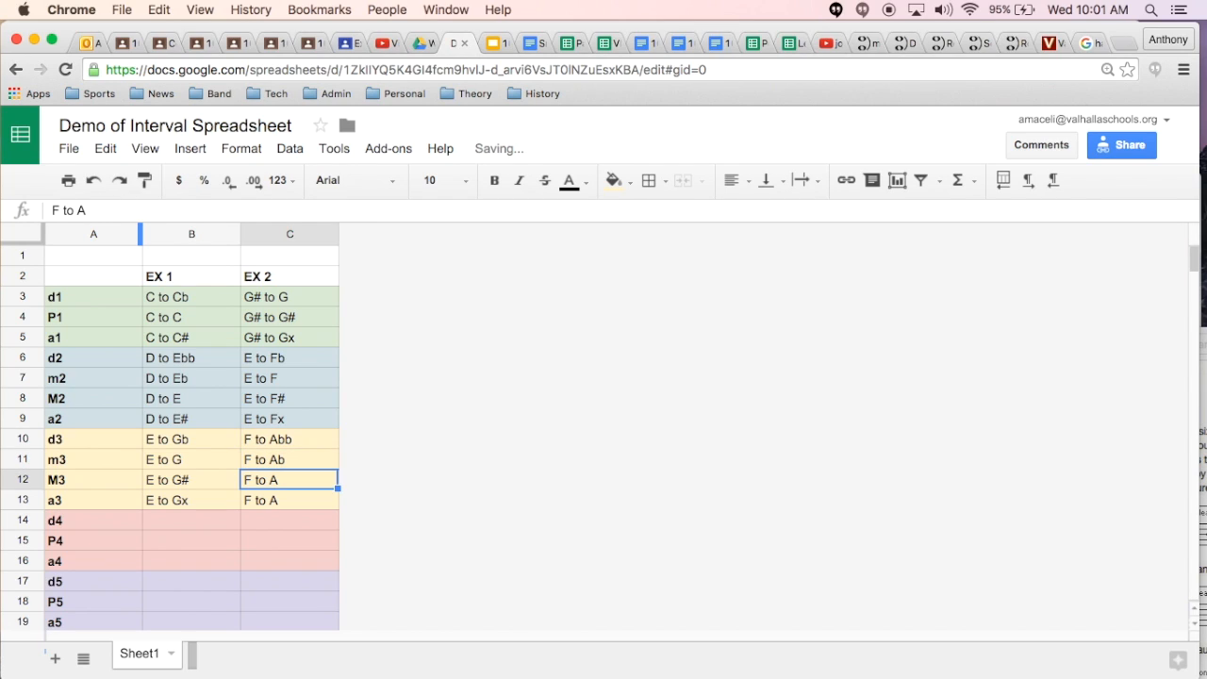
pyautogui.click(95, 208)
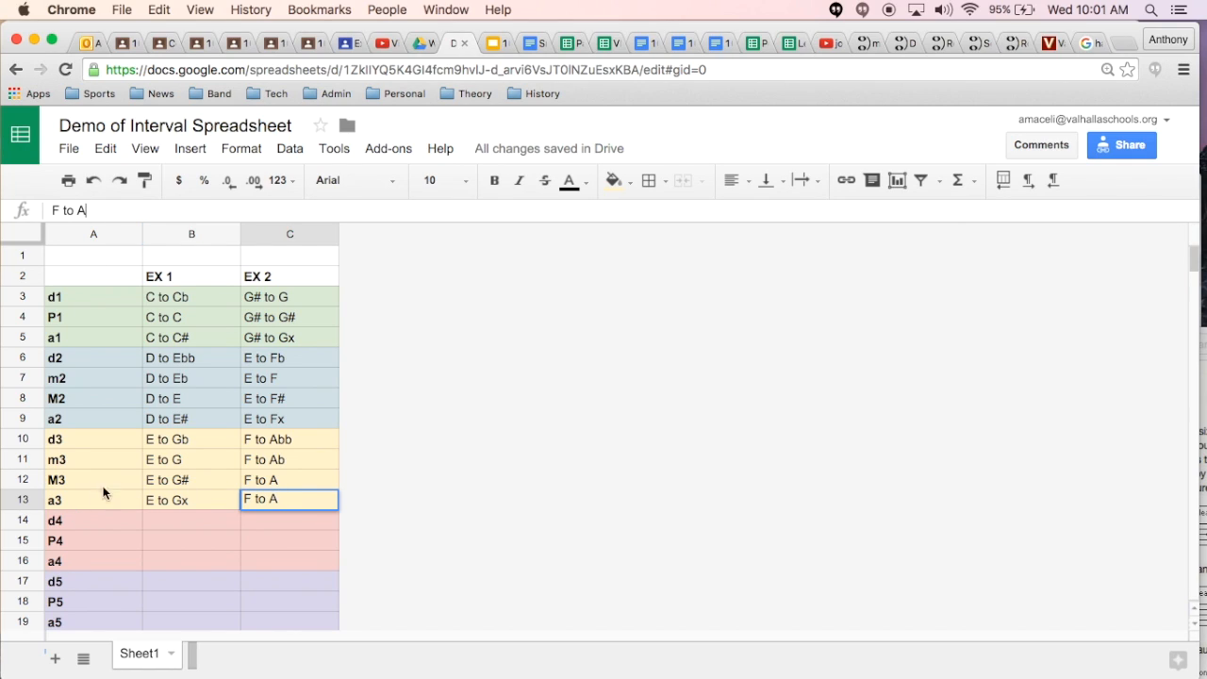
pyautogui.write('#')
pyautogui.press('Return')
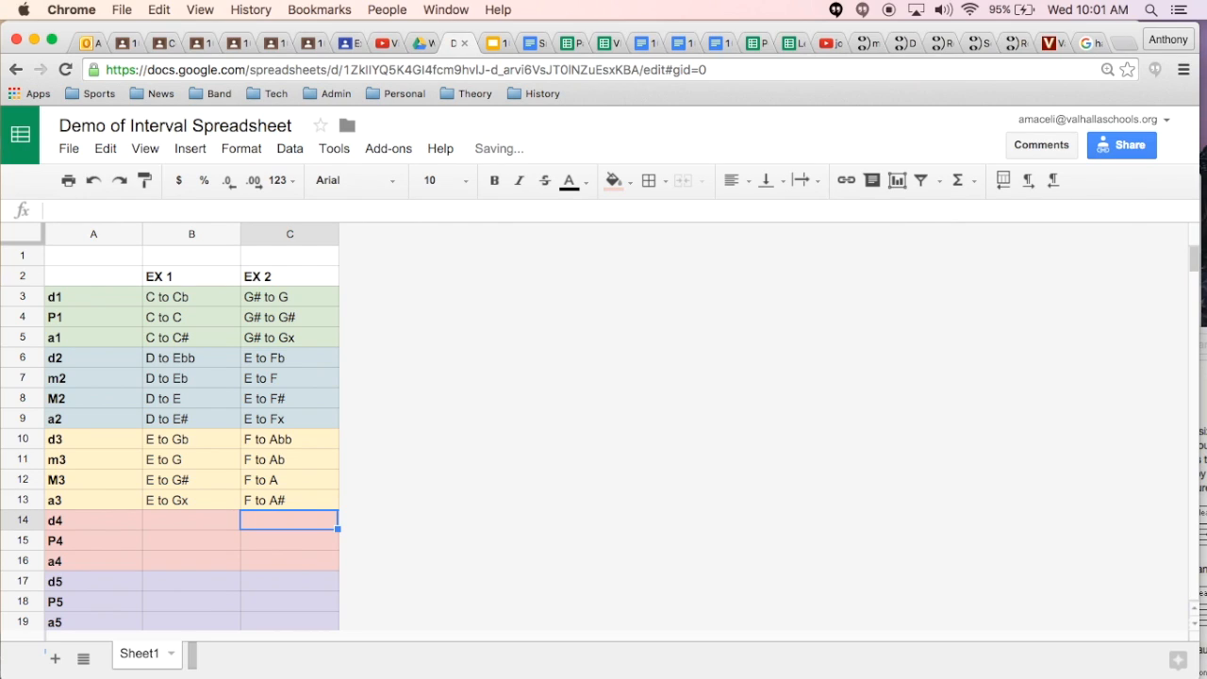
# Step: Enter "F to B" as the EX 1 example for d4 in B14
pyautogui.press('Left')
pyautogui.press('Left')
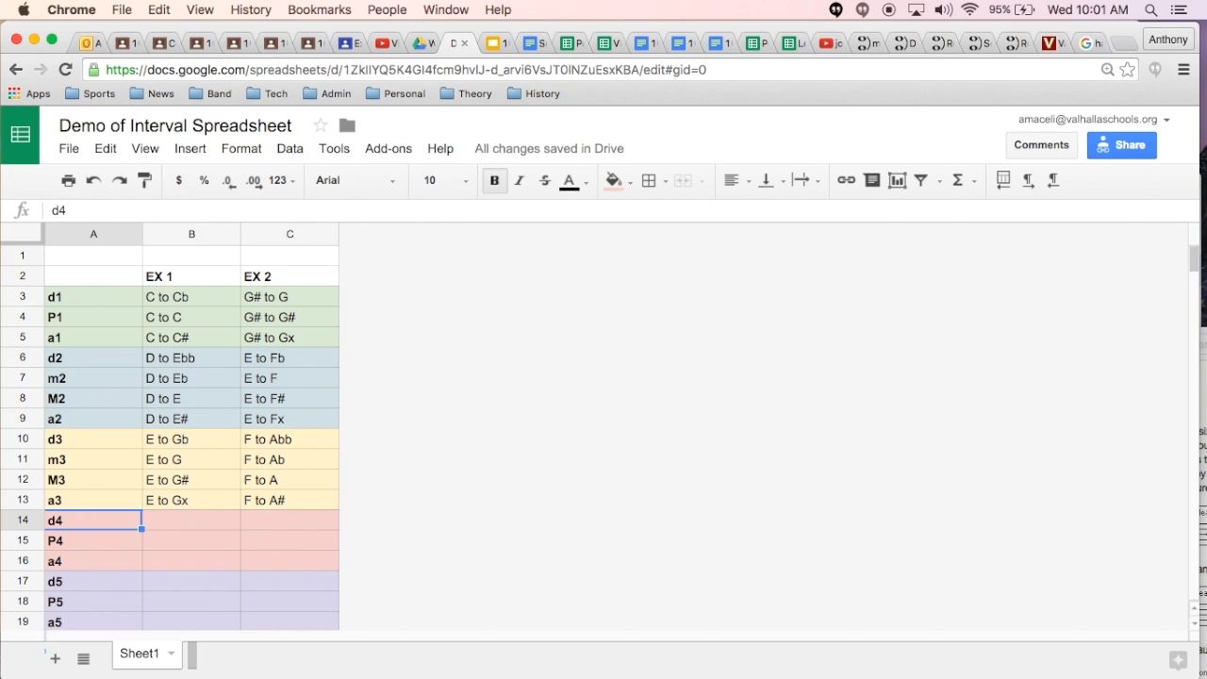
pyautogui.press('Down')
pyautogui.press('Up')
pyautogui.press('Right')
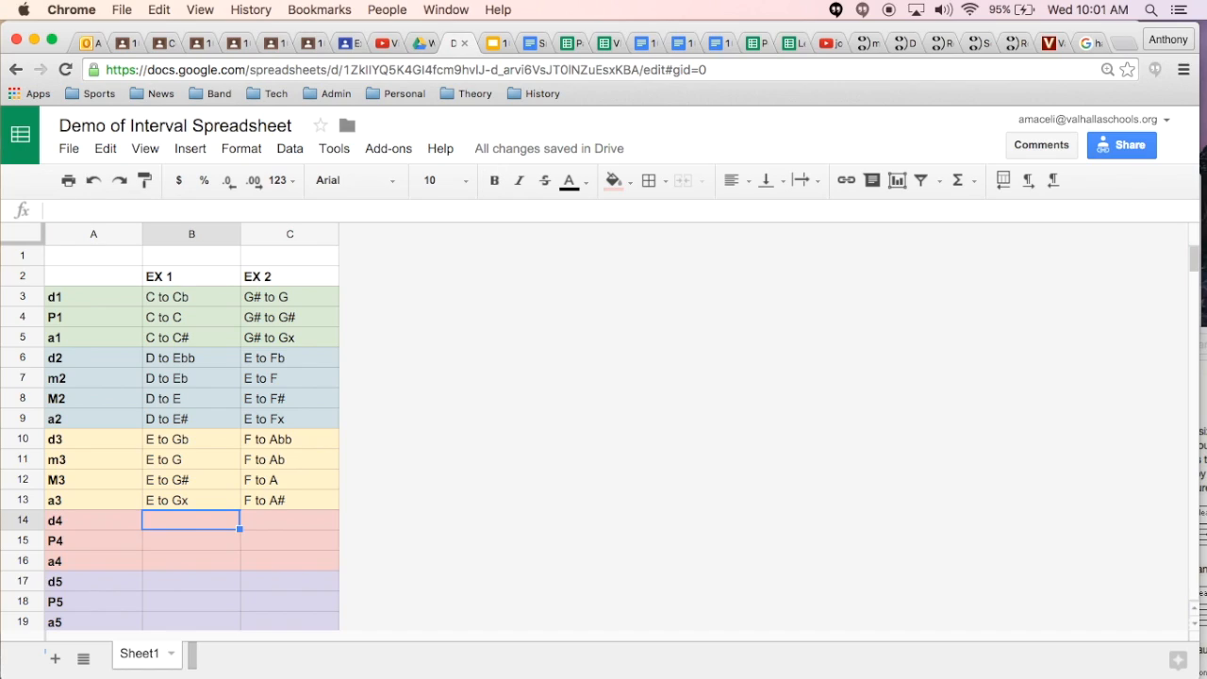
pyautogui.write('F')
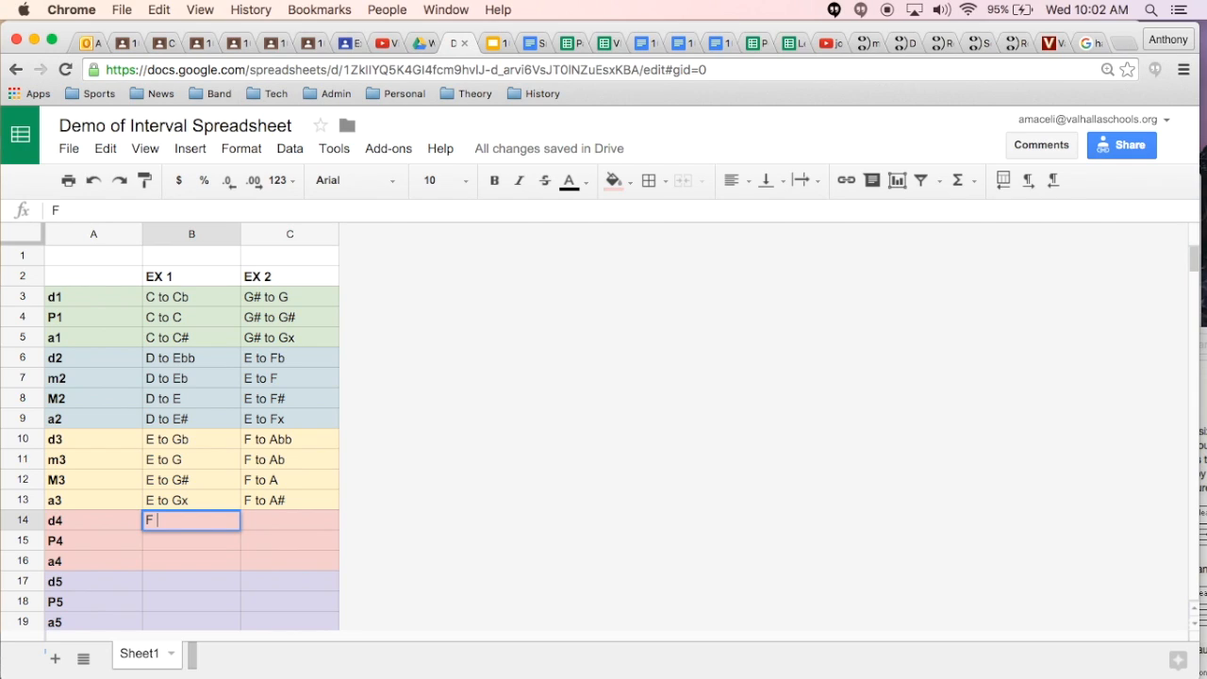
pyautogui.write(' to B')
pyautogui.press('Return')
# Step: Copy the "F to B" example from B14 into the P4 and a4 rows, B15:B16
pyautogui.press('Up')
pyautogui.press('super+c')
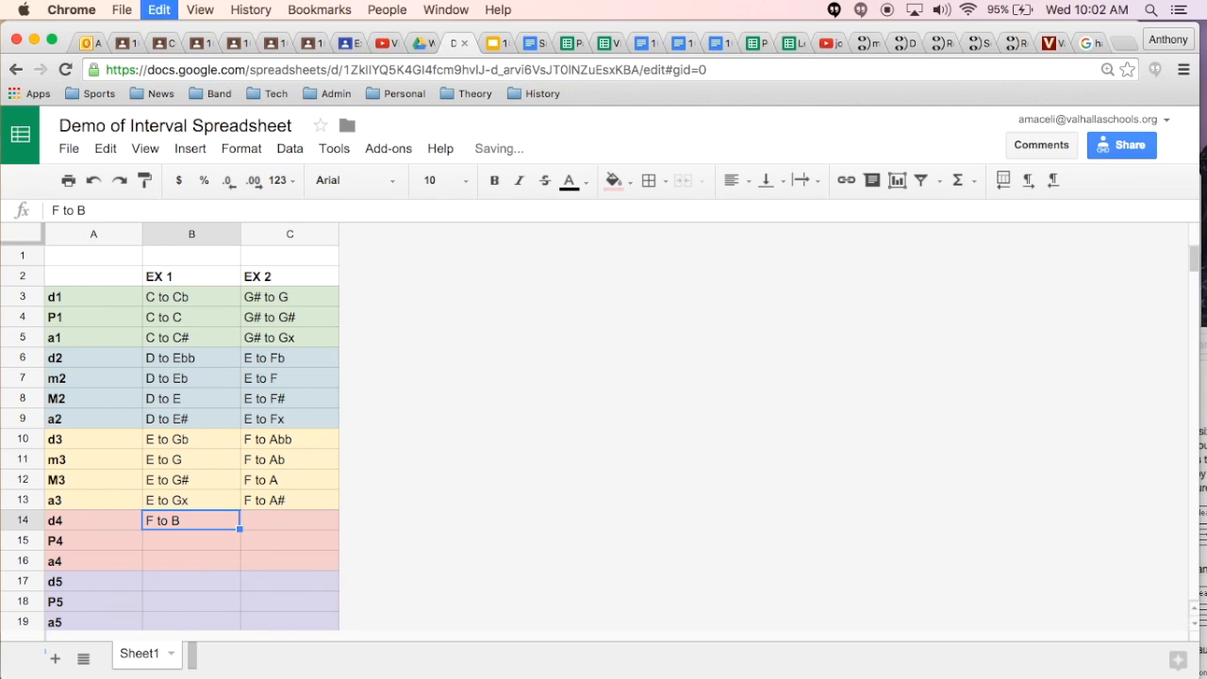
pyautogui.press('Down')
pyautogui.press('super+v')
pyautogui.press('Down')
pyautogui.press('super+v')
pyautogui.press('Up')
pyautogui.press('Up')
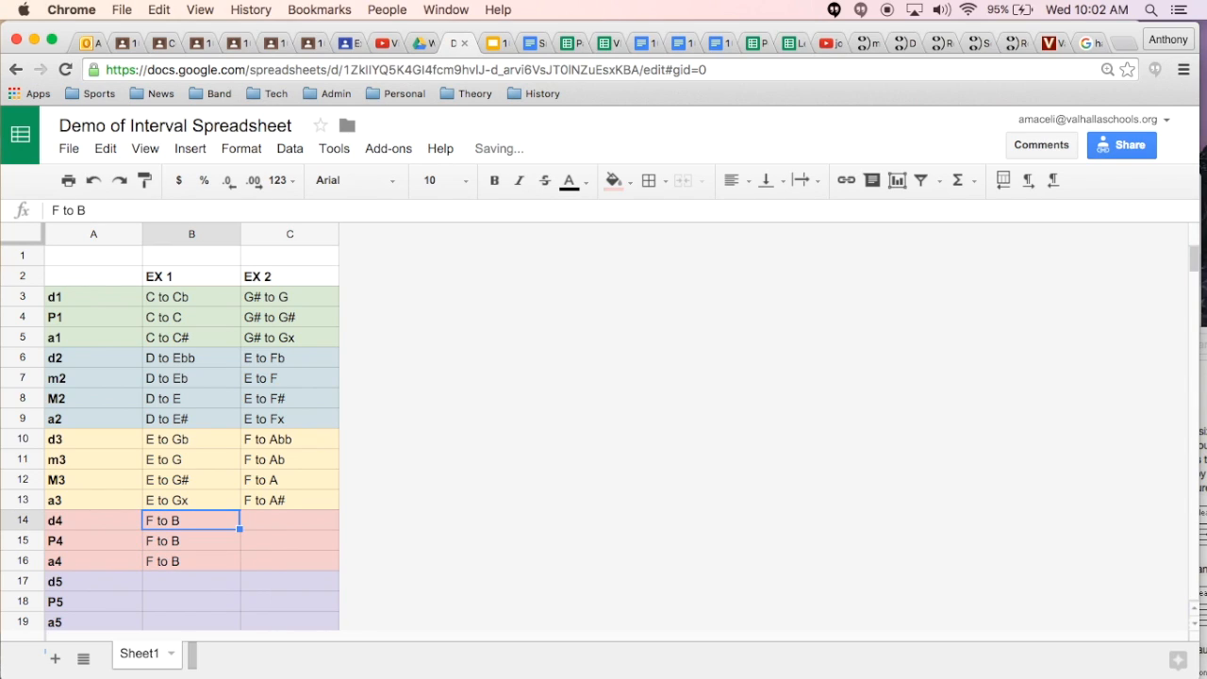
# Step: Enter "G to C" as the EX 2 example for d4 in C14
pyautogui.press('Right')
pyautogui.write('G to')
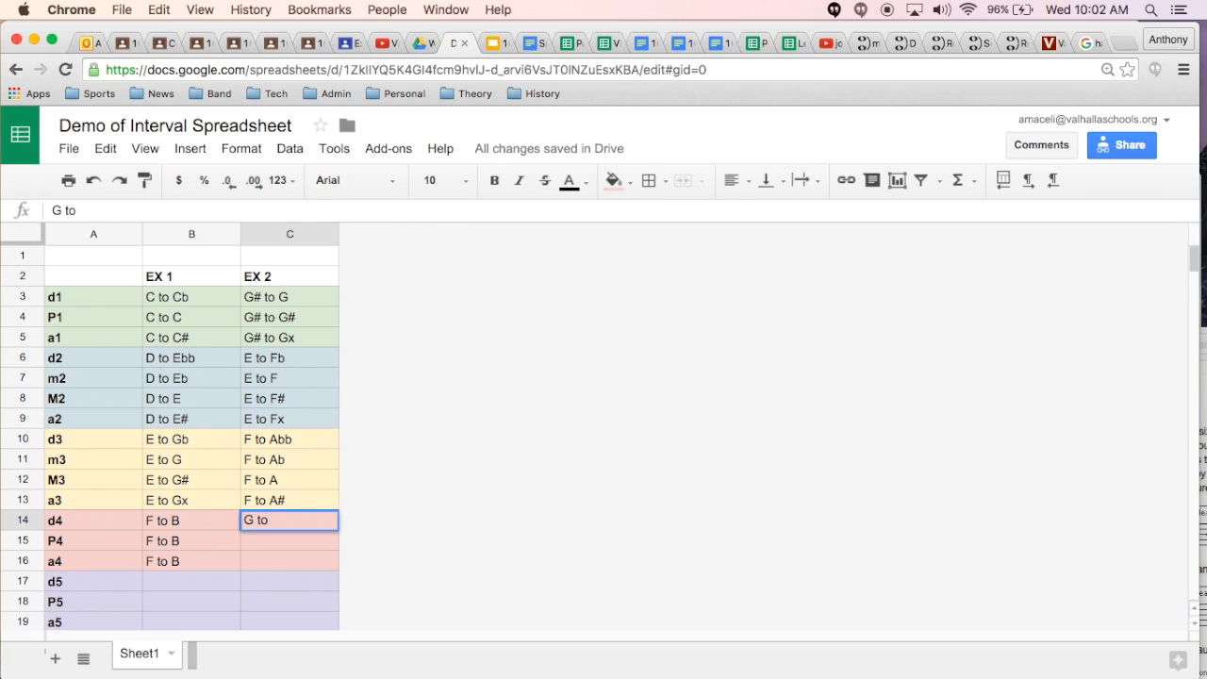
pyautogui.write(' C')
pyautogui.press('Return')
# Step: Copy the "G to C" example from C14 into the P4 and a4 rows, C15:C16
pyautogui.press('Up')
pyautogui.press('super+c')
pyautogui.press('Down')
pyautogui.press('super+v')
pyautogui.press('Down')
pyautogui.press('super+v')
pyautogui.press('Up')
pyautogui.press('Left')
pyautogui.press('Left')
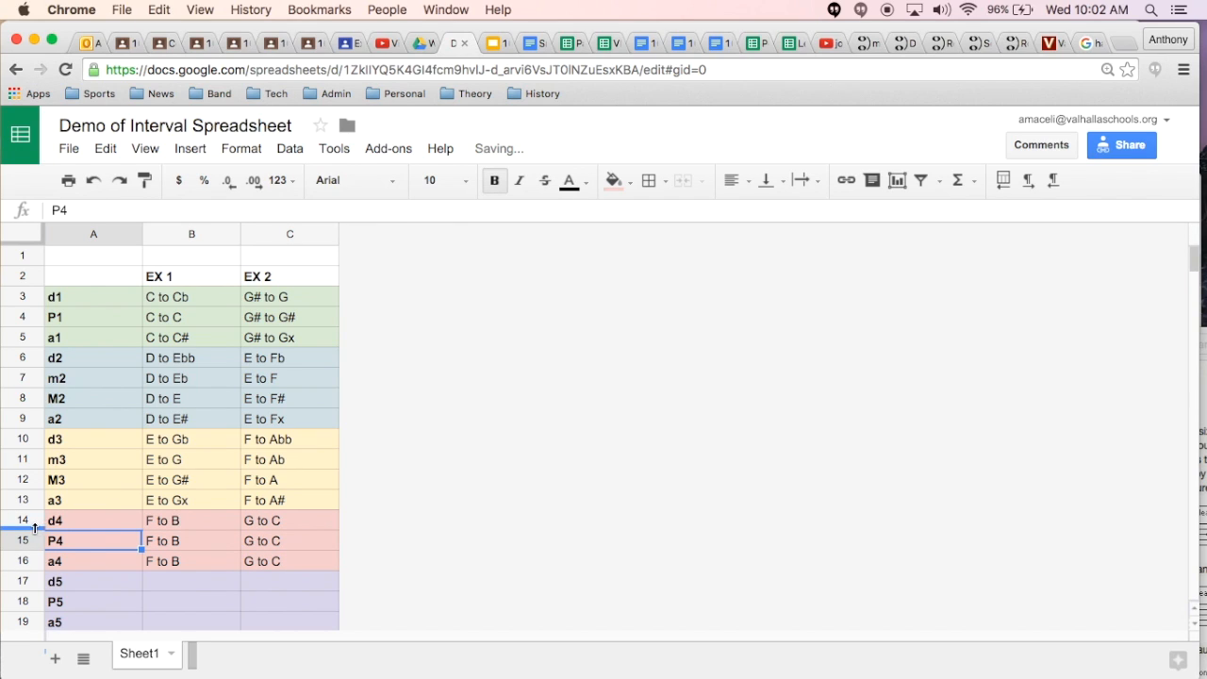
# Step: Look up P4 in the half-step reference list and change its EX 1 example in B15 to "F to Bb"
pyautogui.click(28, 540)
pyautogui.scroll(-6, 118, 604)
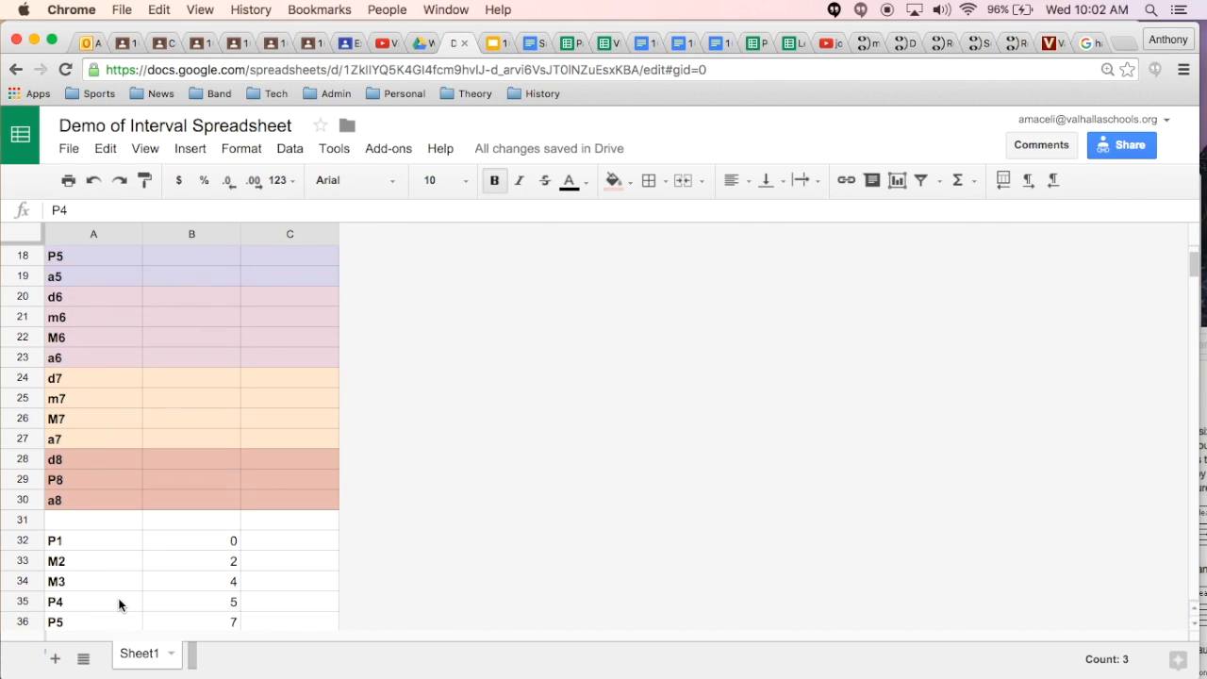
pyautogui.scroll(-1, 119, 604)
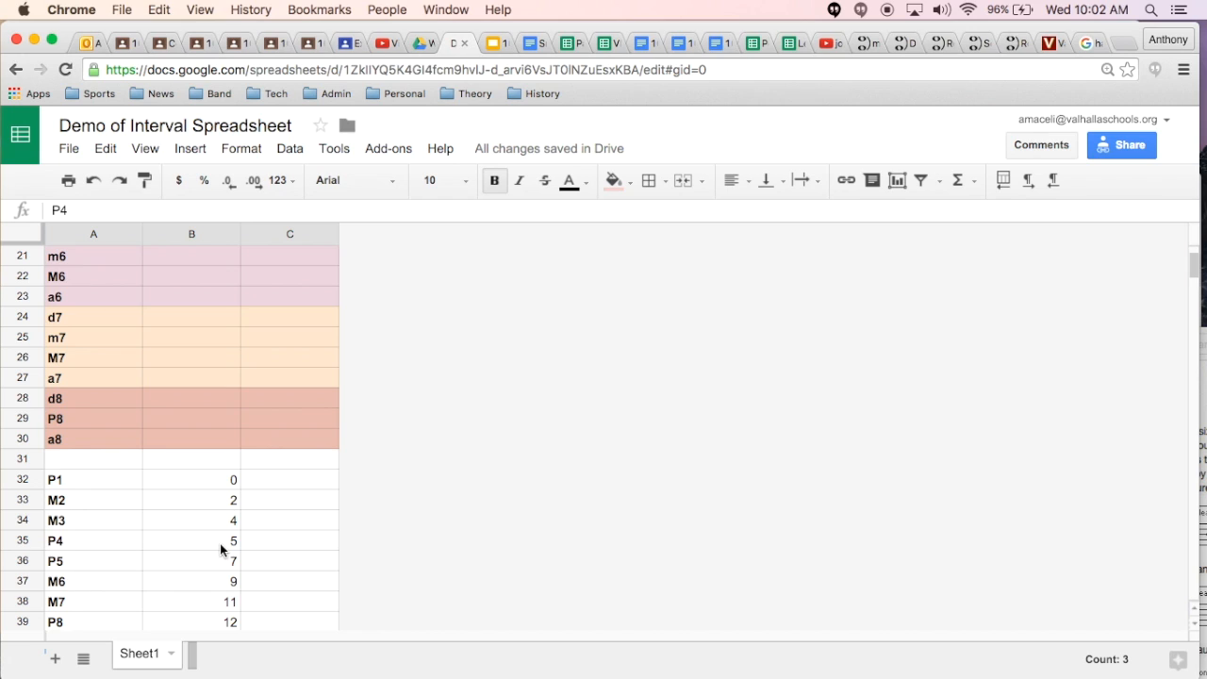
pyautogui.scroll(7, 212, 561)
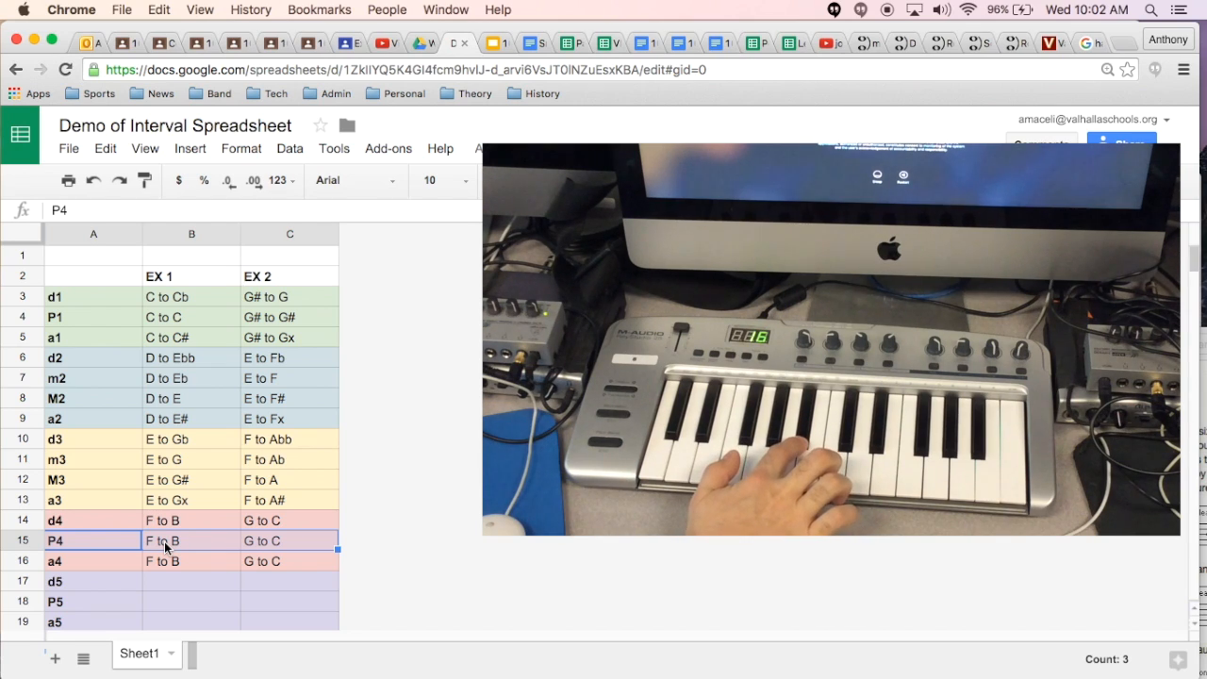
pyautogui.doubleClick(165, 544)
pyautogui.click(86, 210)
pyautogui.write('b')
pyautogui.press('Tab')
pyautogui.press('Left')
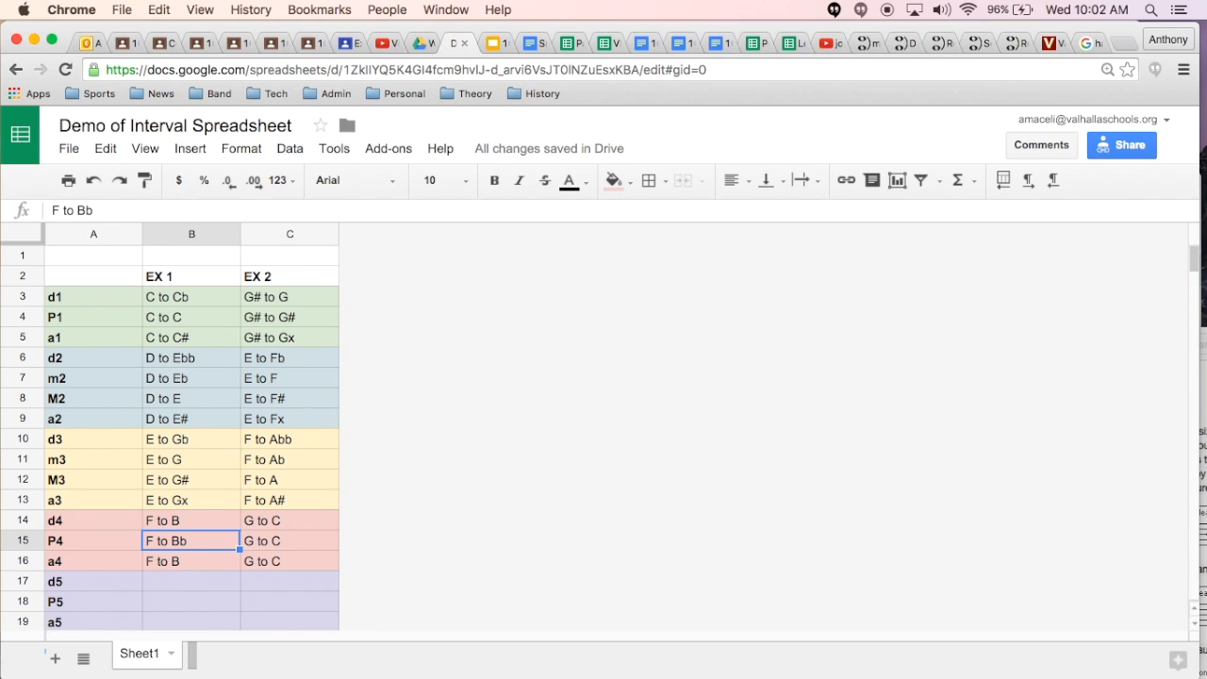
# Step: Change the EX 1 example for d4 in B14 to "F to Bbb" and review the P4 and a4 examples below it
pyautogui.press('Up')
pyautogui.click(95, 208)
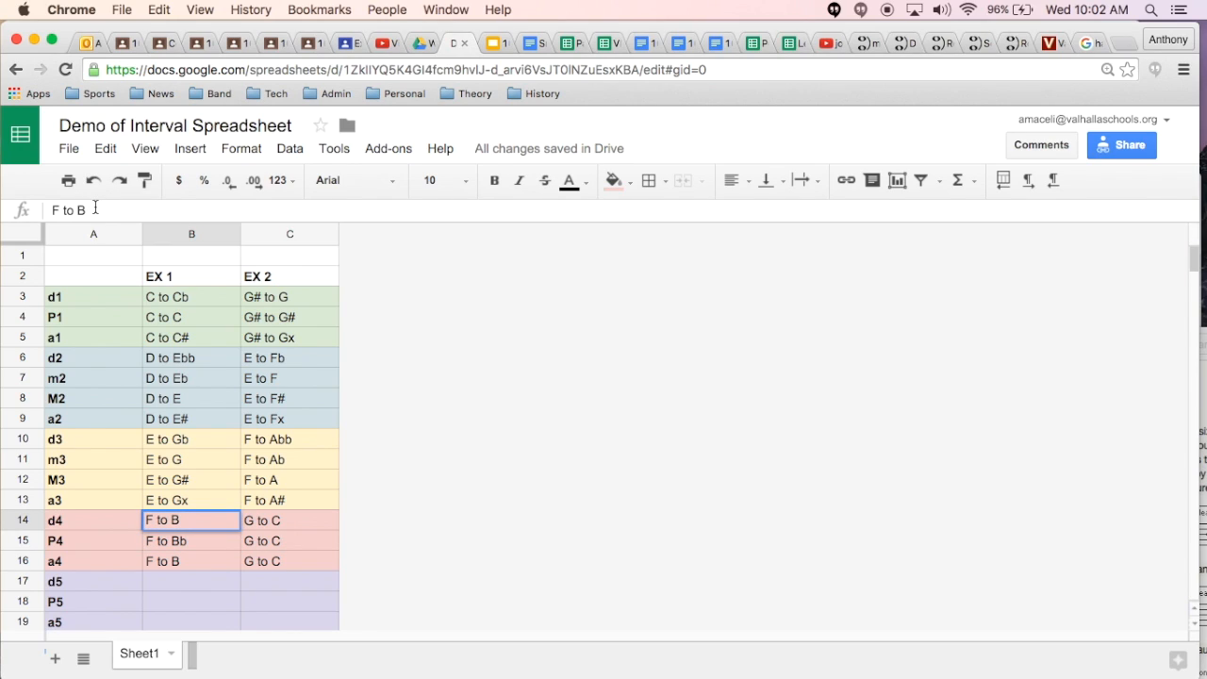
pyautogui.write('bb')
pyautogui.press('Return')
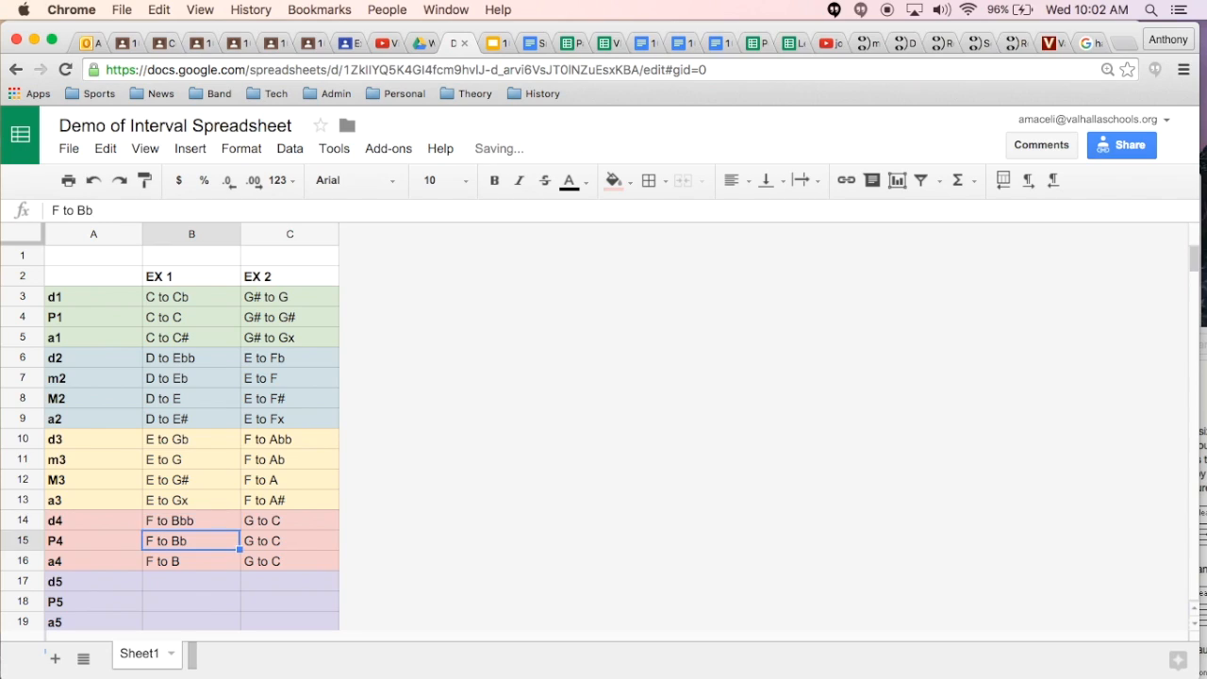
pyautogui.press('Down')
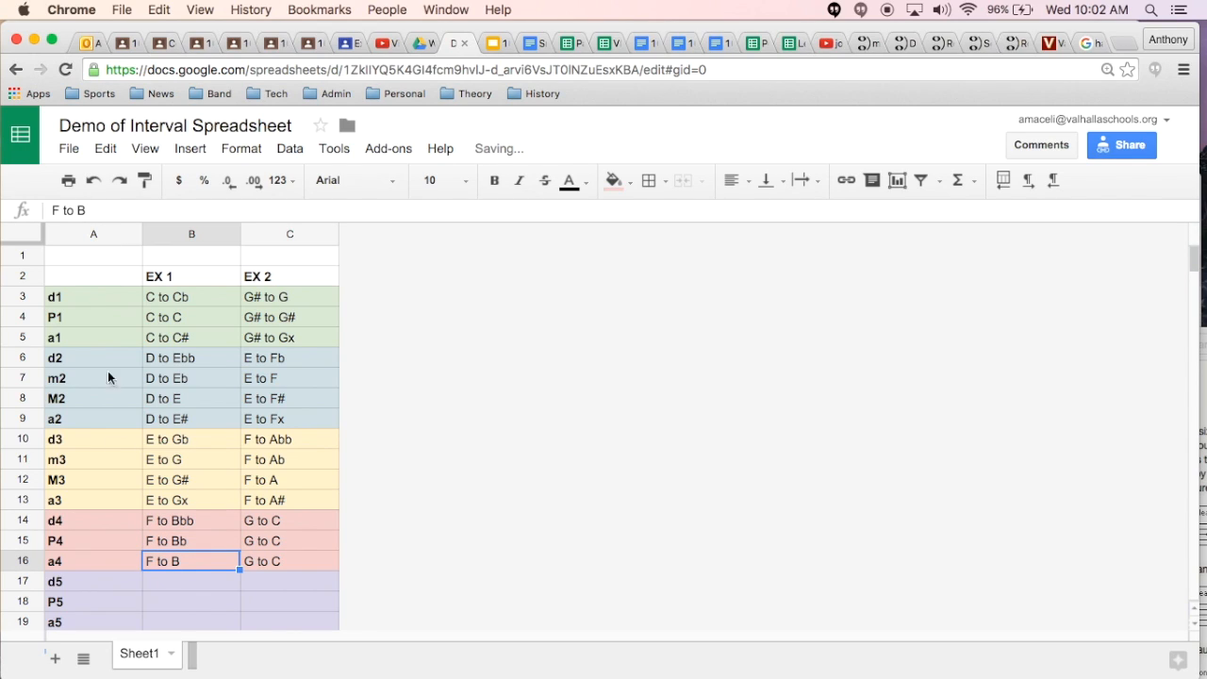
pyautogui.click(160, 547)
pyautogui.click(164, 571)
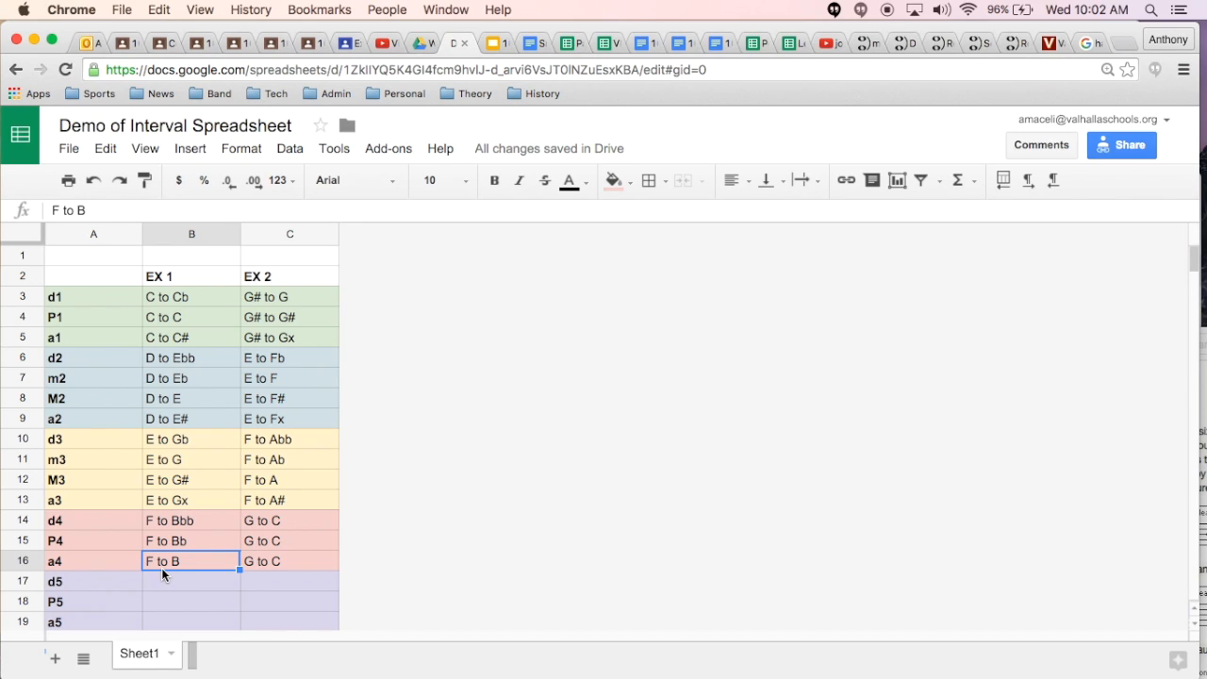
# Step: Check the P4 example in C15 against the half-step list and change the EX 2 example for d4 in C14 to "G to Cb"
pyautogui.click(254, 545)
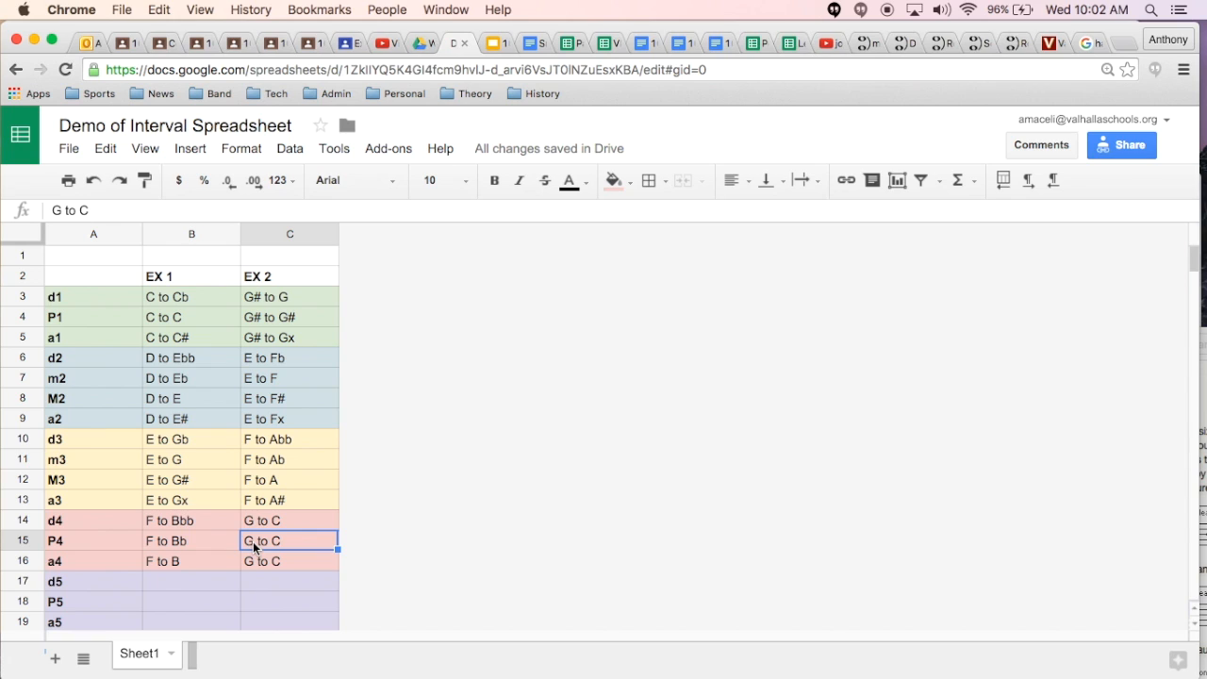
pyautogui.scroll(-5, 253, 541)
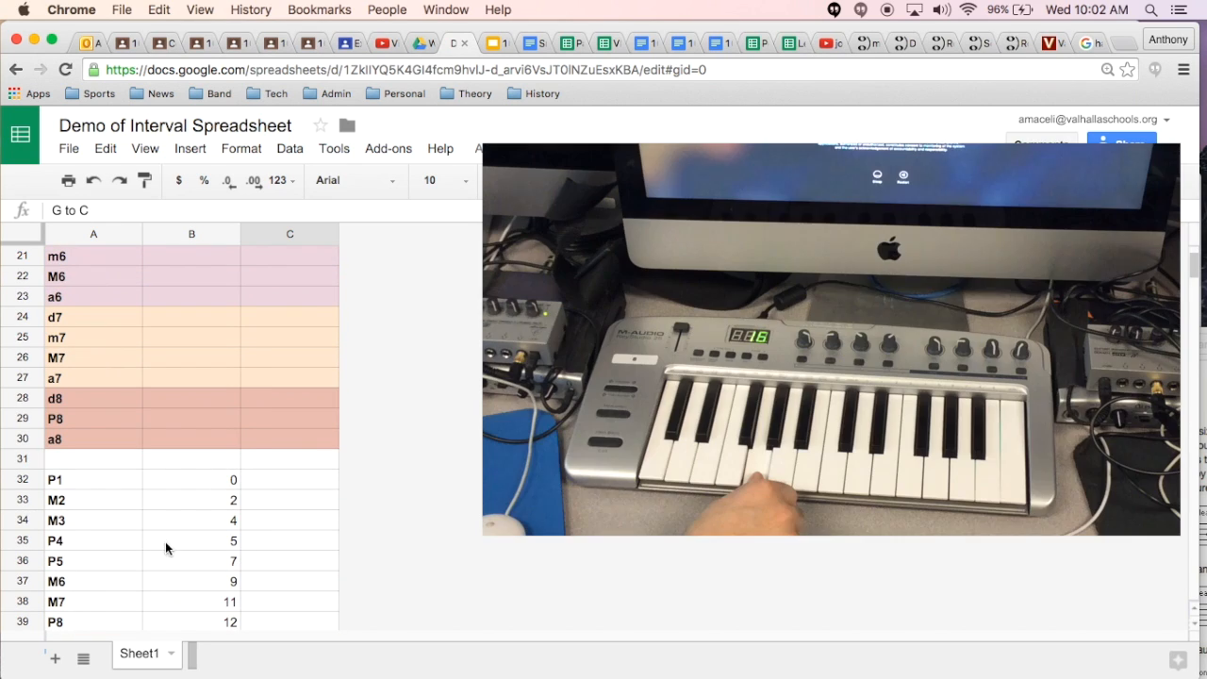
pyautogui.scroll(5, 267, 538)
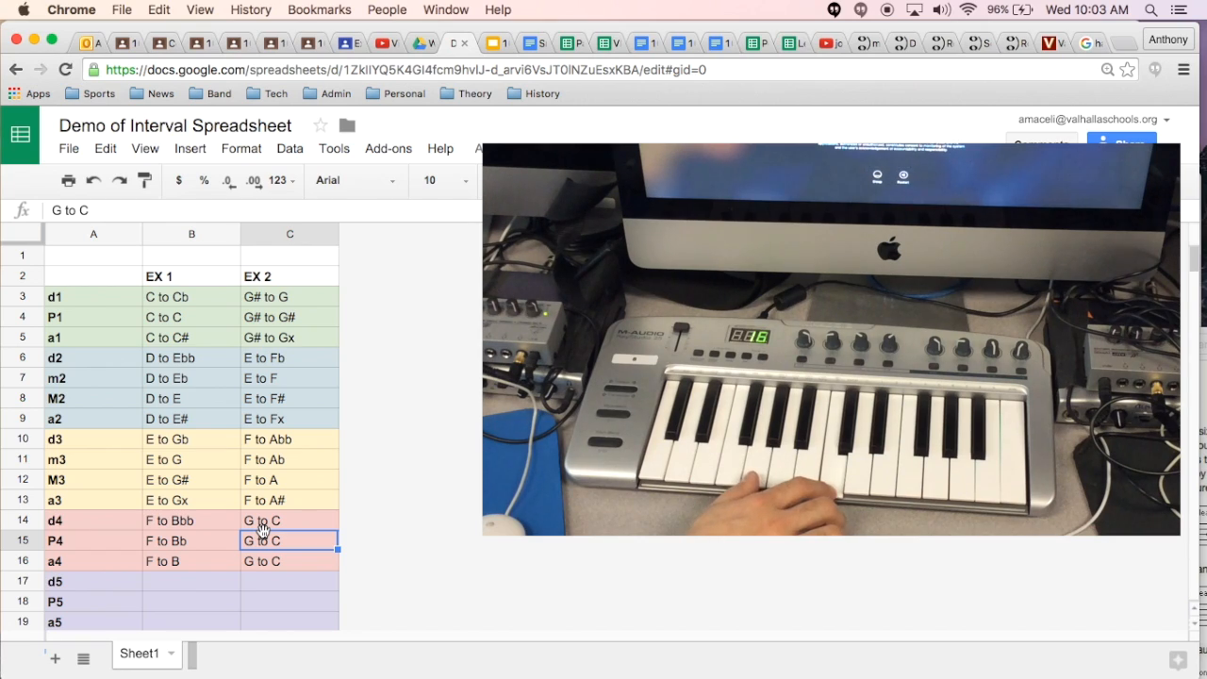
pyautogui.click(288, 532)
pyautogui.doubleClick(288, 528)
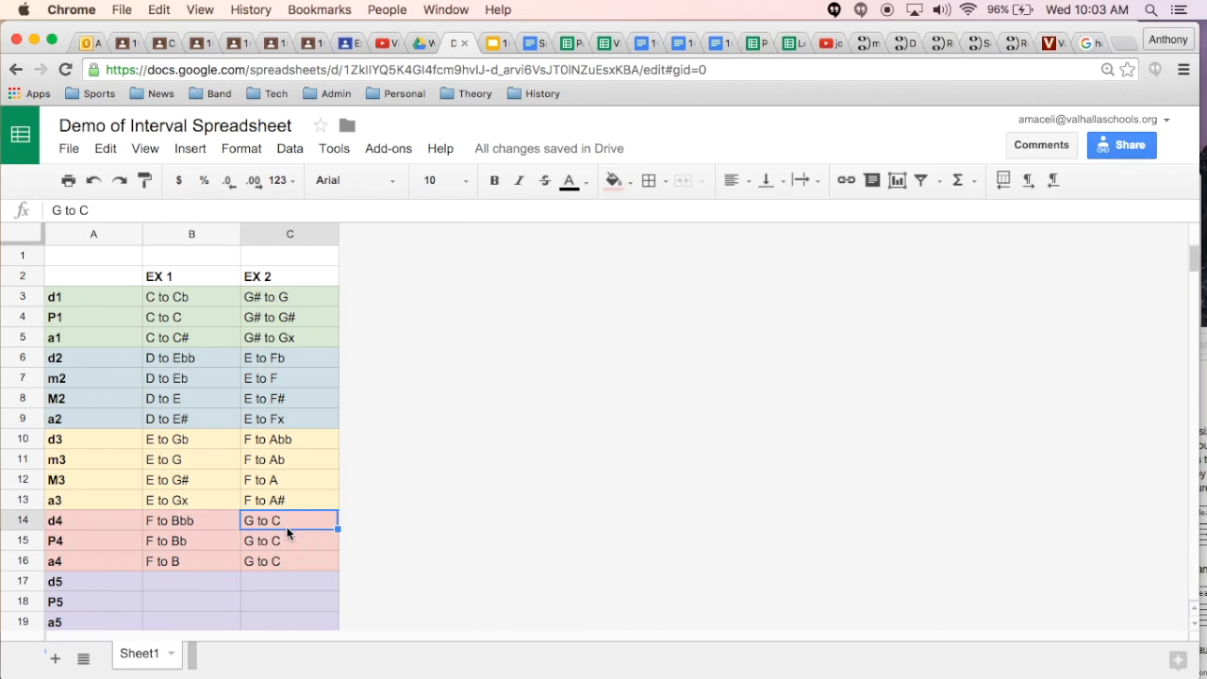
pyautogui.write('b')
pyautogui.press('Return')
pyautogui.press('Return')
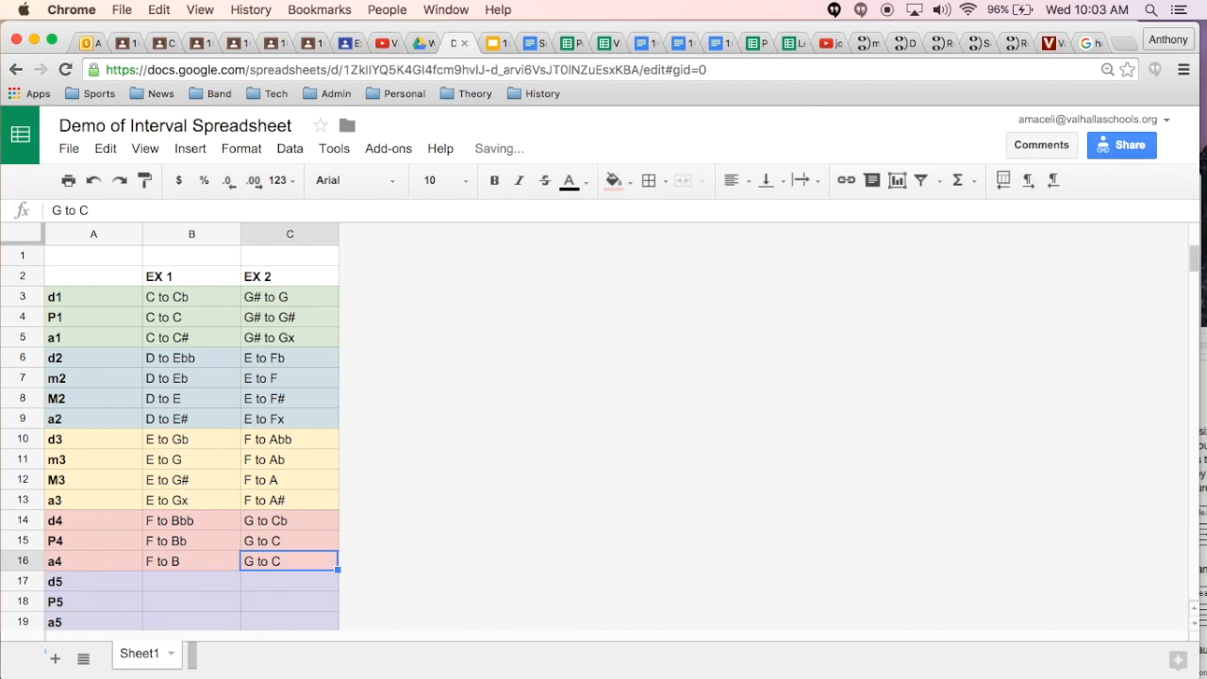
pyautogui.click(288, 530)
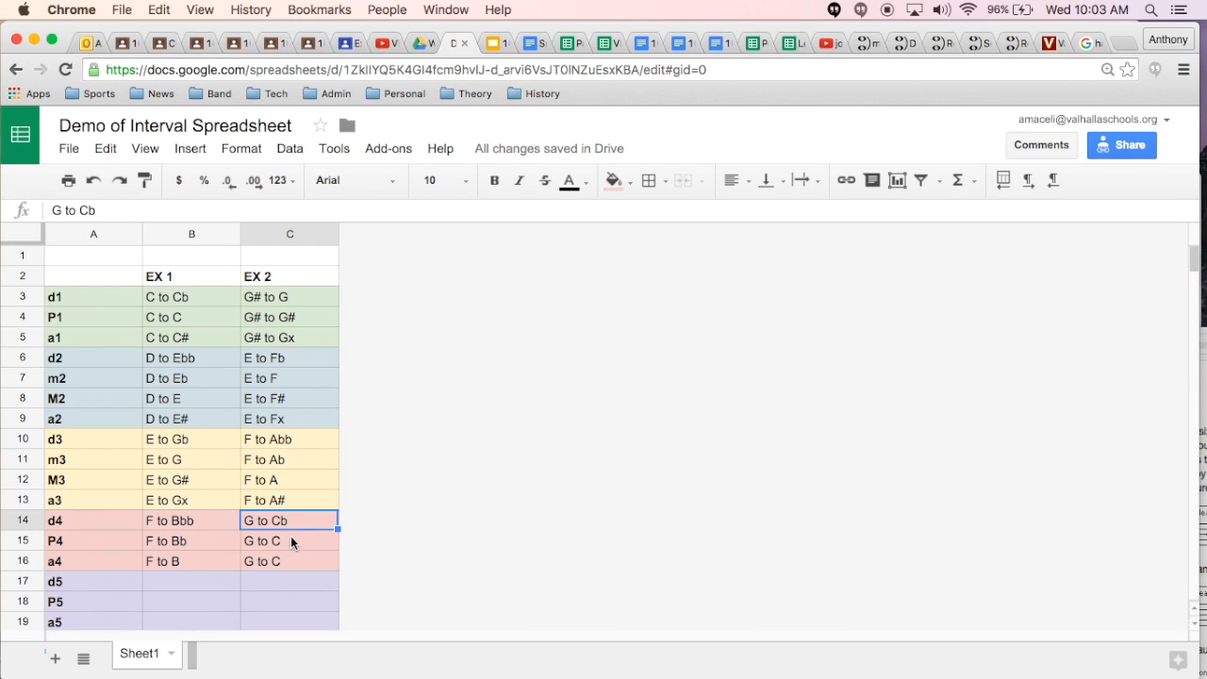
# Step: Change the EX 2 example for a4 in C16 to "G to C#"
pyautogui.press('Down')
pyautogui.press('Down')
pyautogui.press('Return')
pyautogui.write('#')
pyautogui.press('Return')
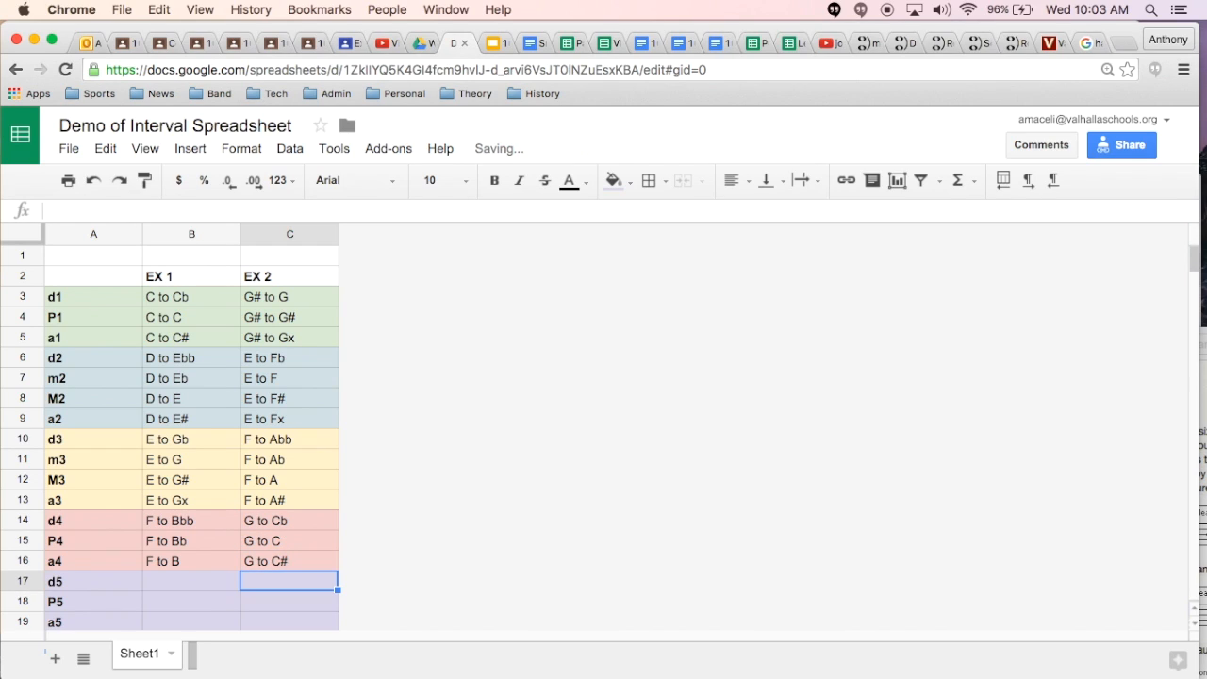
# Step: Enter "G to D" as the EX 1 example for d5 in B17
pyautogui.press('Down')
pyautogui.press('Left')
pyautogui.press('Down')
pyautogui.press('Down')
pyautogui.press('Down')
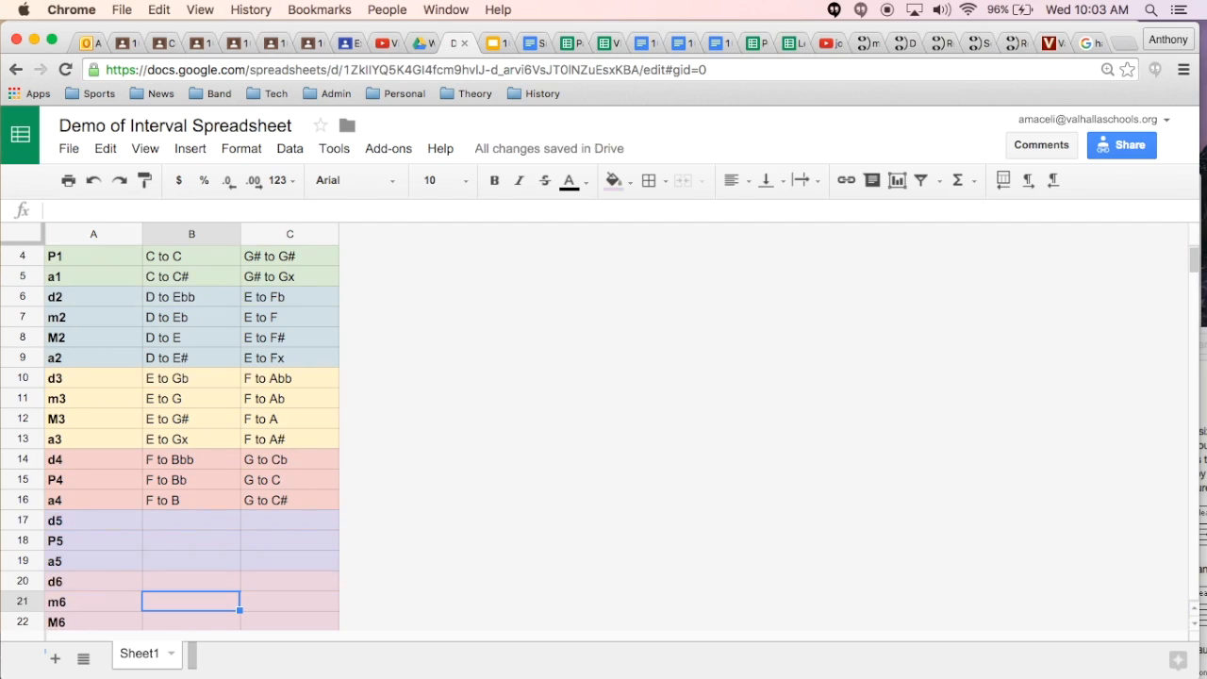
pyautogui.press('Up')
pyautogui.press('Up')
pyautogui.press('Up')
pyautogui.press('Up')
pyautogui.write('G to')
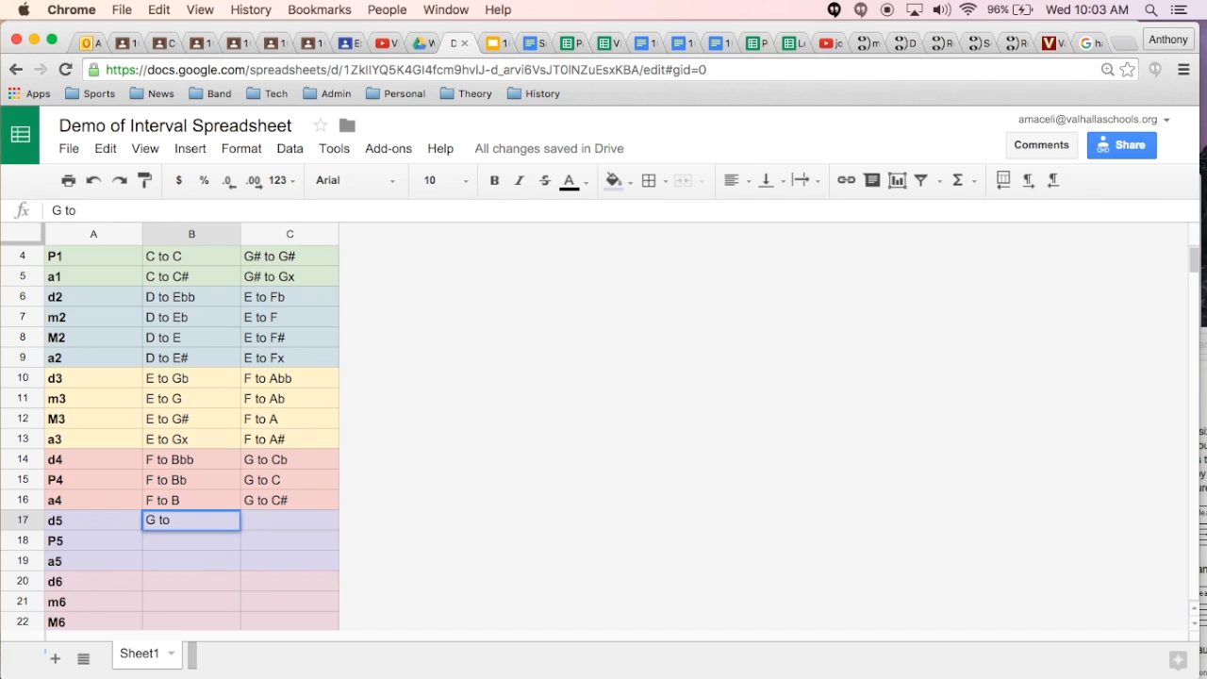
pyautogui.write('D')
pyautogui.press('Return')
# Step: Copy the "G to D" example from B17 into the P5 and a5 rows, B18:B19
pyautogui.press('Up')
pyautogui.press('super+c')
pyautogui.press('Down')
pyautogui.press('super+v')
pyautogui.press('Down')
pyautogui.press('super+v')
pyautogui.press('Up')
pyautogui.press('Up')
# Step: Enter "A to E" as the EX 2 example for d5 in C17 and copy it into C18:C19
pyautogui.press('Right')
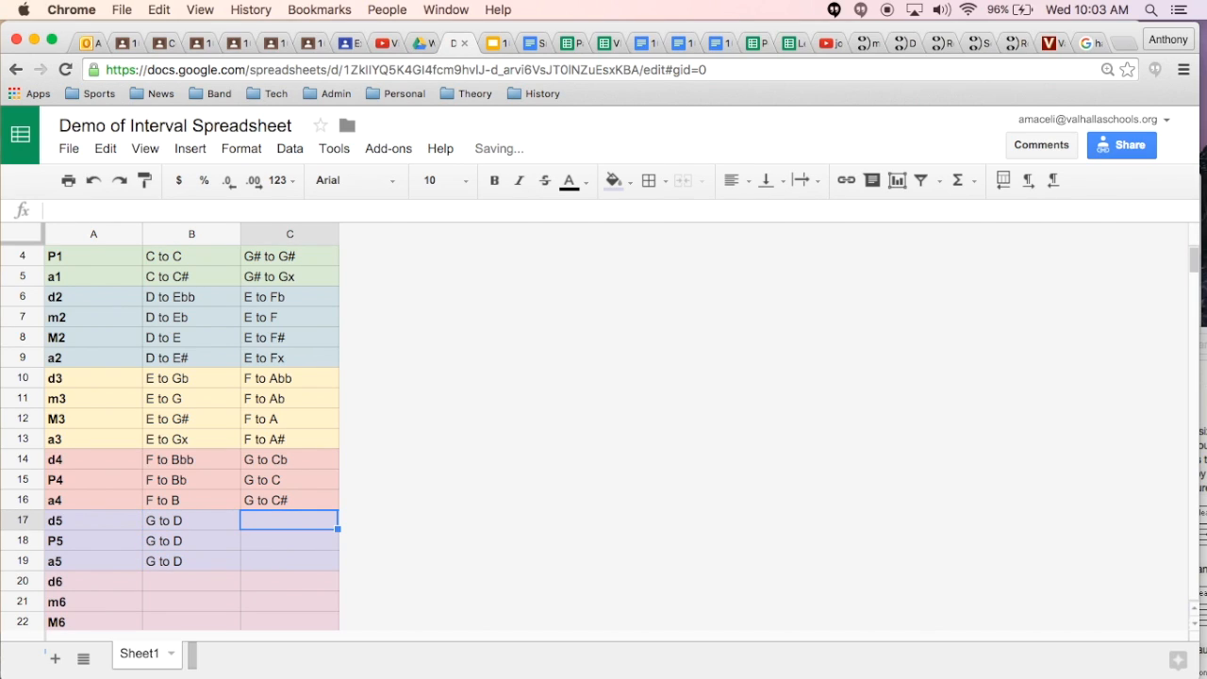
pyautogui.write('A to ')
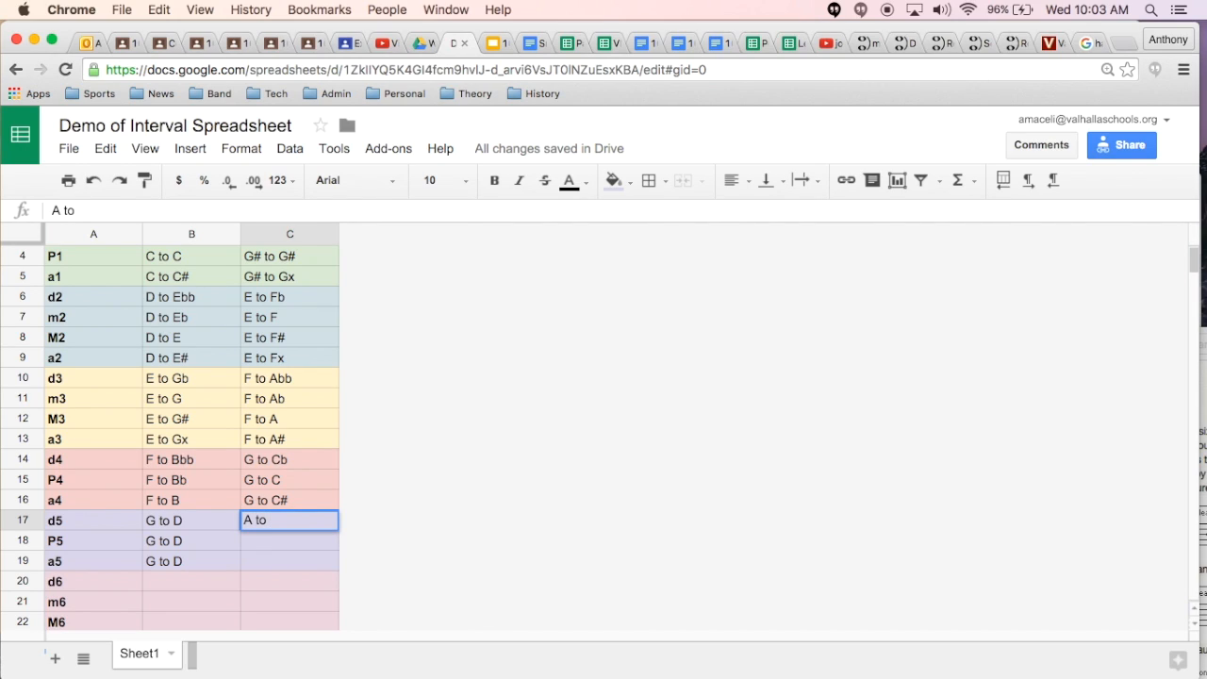
pyautogui.write('E')
pyautogui.press('Return')
pyautogui.press('Up')
pyautogui.press('Down')
pyautogui.hotkey('ctrl', 'v')
pyautogui.press('Down')
pyautogui.hotkey('ctrl', 'v')
pyautogui.press('Up')
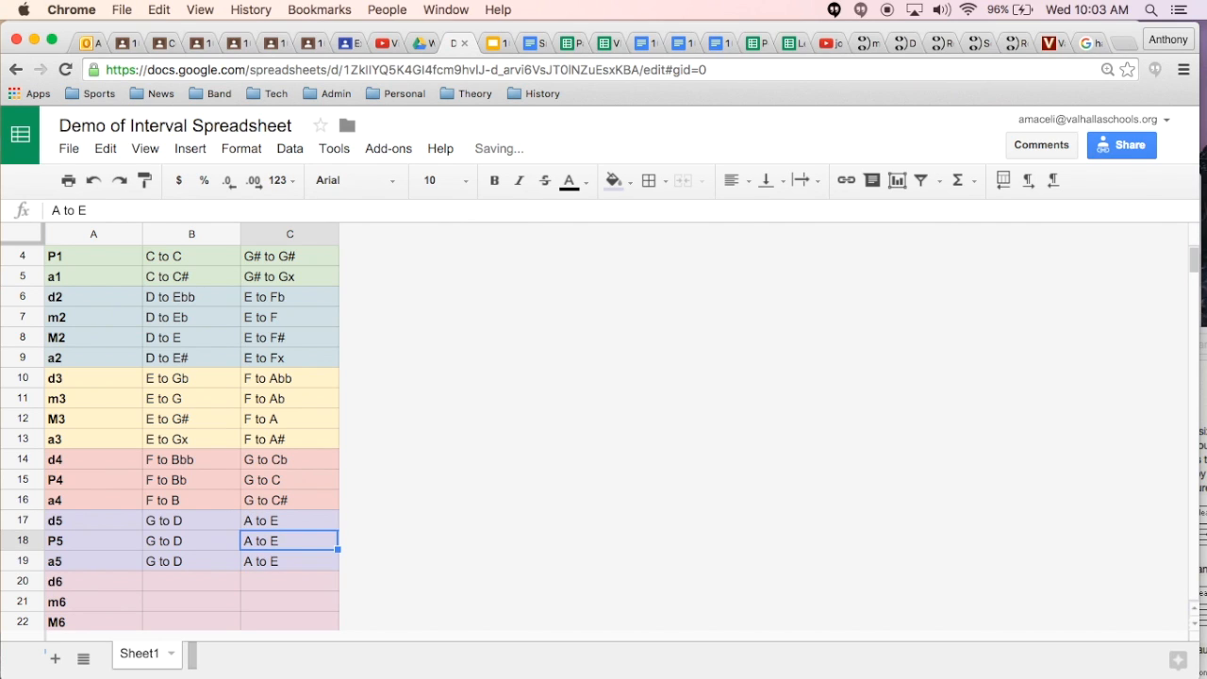
# Step: Check the P5 example in B18 against the half-step list and change the EX 1 example for d5 in B17 to "G to Db"
pyautogui.scroll(-8, 252, 596)
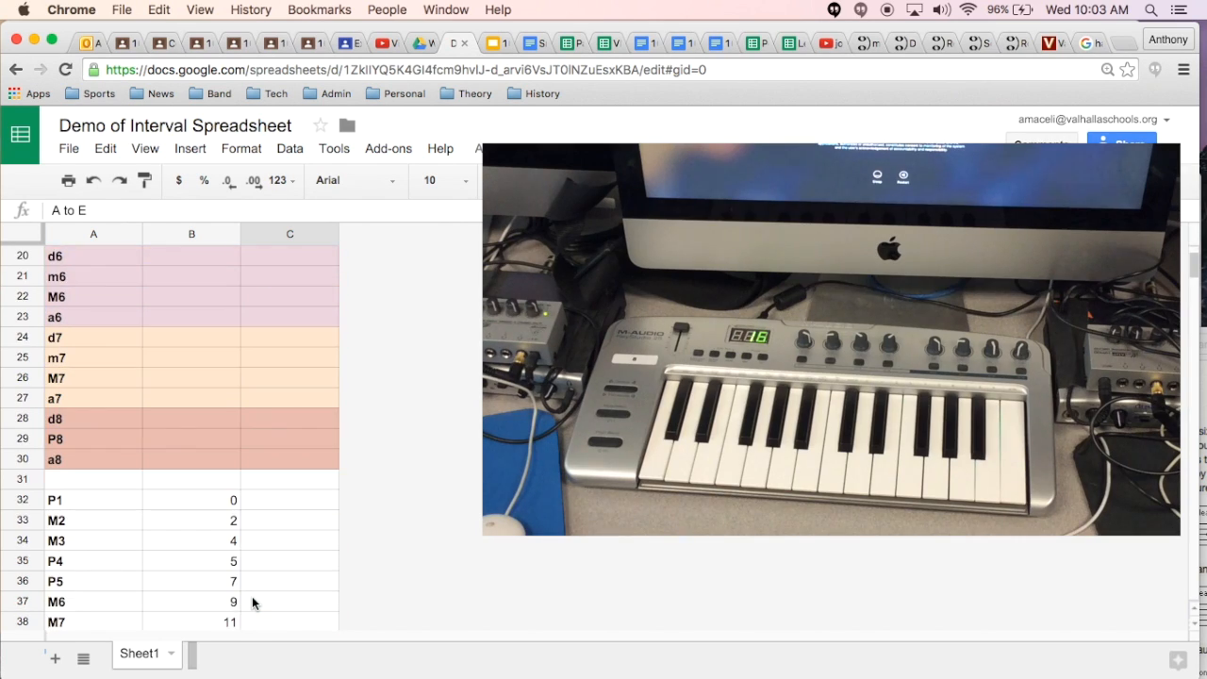
pyautogui.click(23, 460)
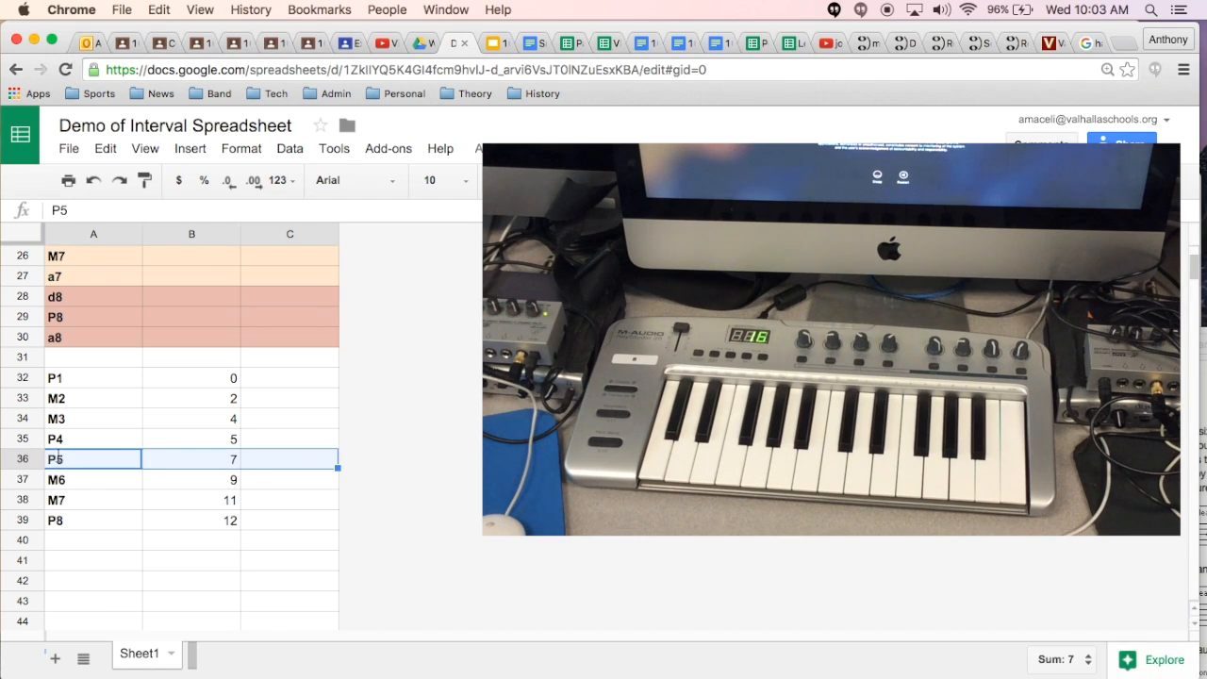
pyautogui.scroll(3, 148, 463)
pyautogui.scroll(1, 146, 462)
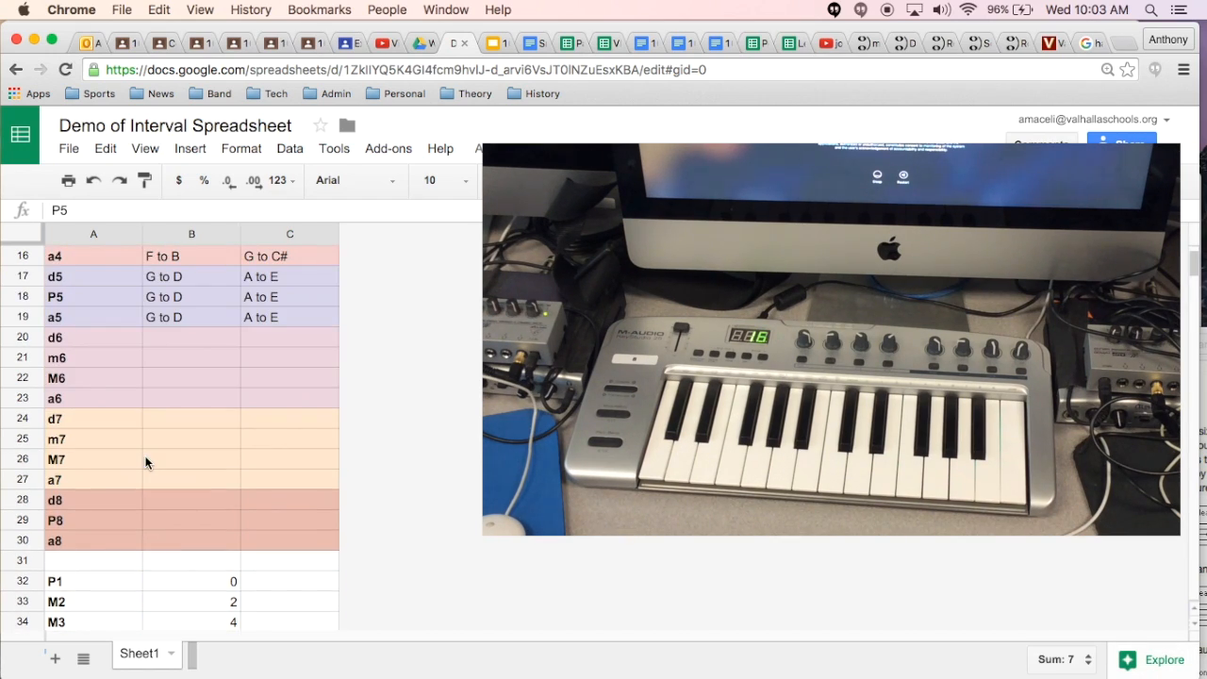
pyautogui.click(168, 302)
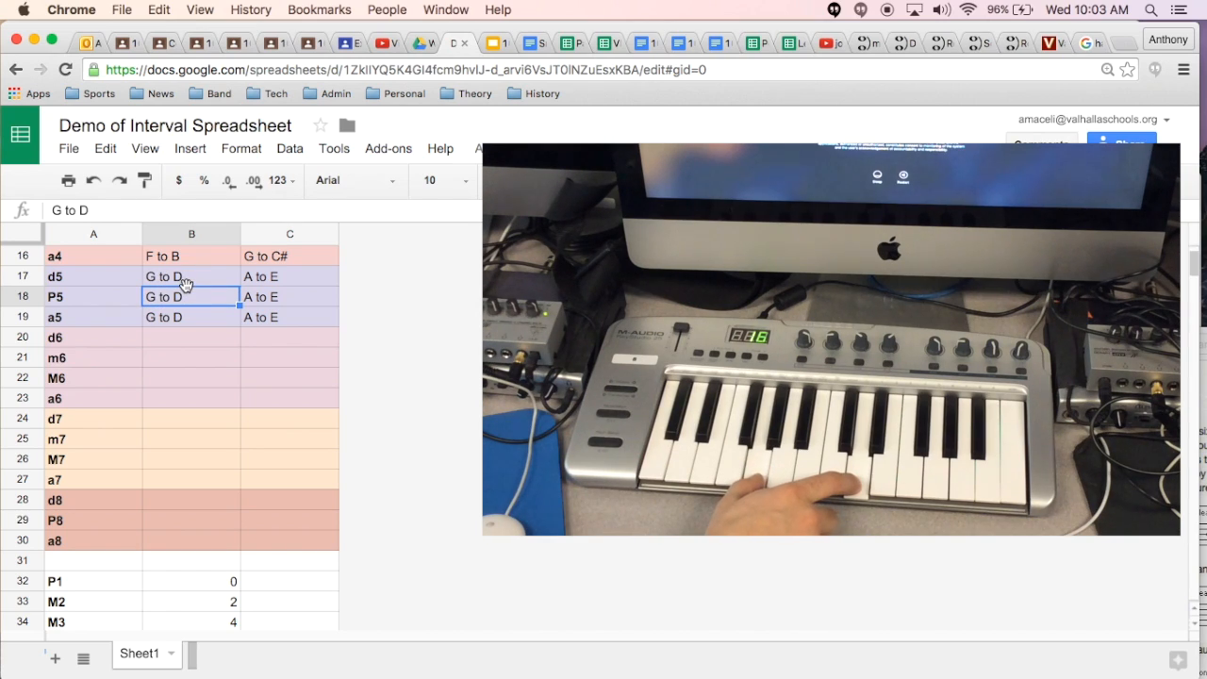
pyautogui.click(185, 283)
pyautogui.click(142, 209)
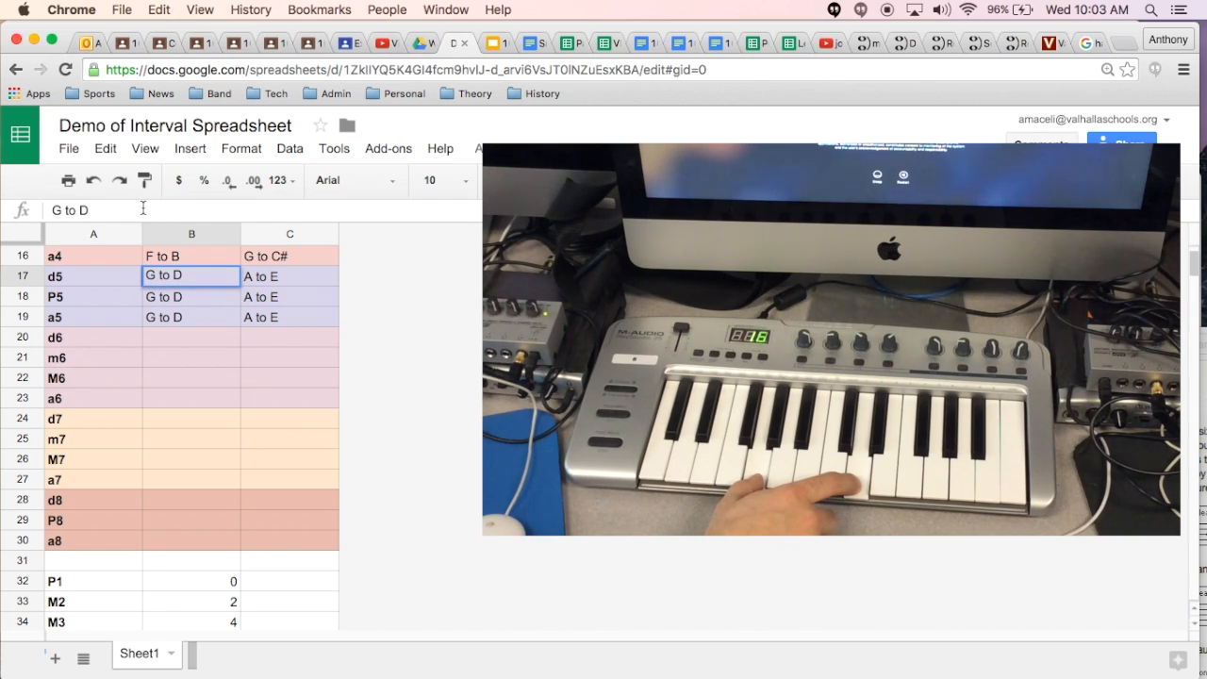
pyautogui.write('b')
pyautogui.press('Return')
# Step: Change the EX 1 example for a5 in B19 to "G to D#"
pyautogui.press('Down')
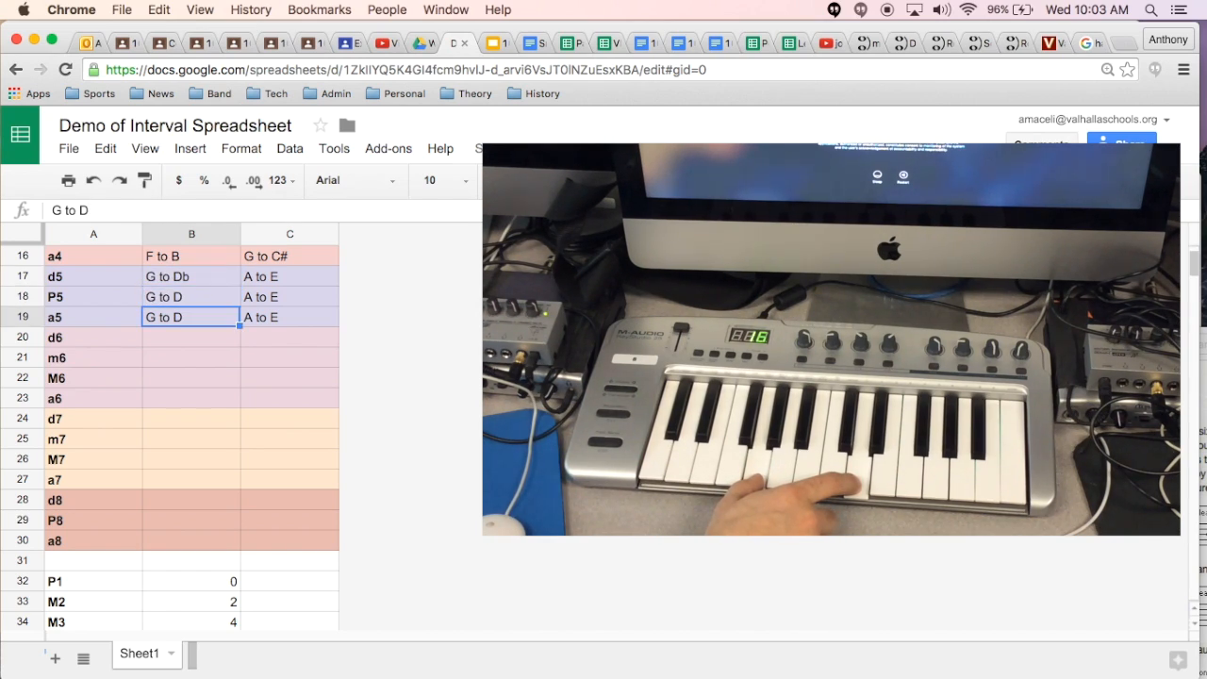
pyautogui.write('#')
pyautogui.press('Return')
# Step: Check the P5 example in C18 against the half-step list and change the EX 2 example for d5 in C17 to "A to Eb"
pyautogui.press('Up')
pyautogui.press('Up')
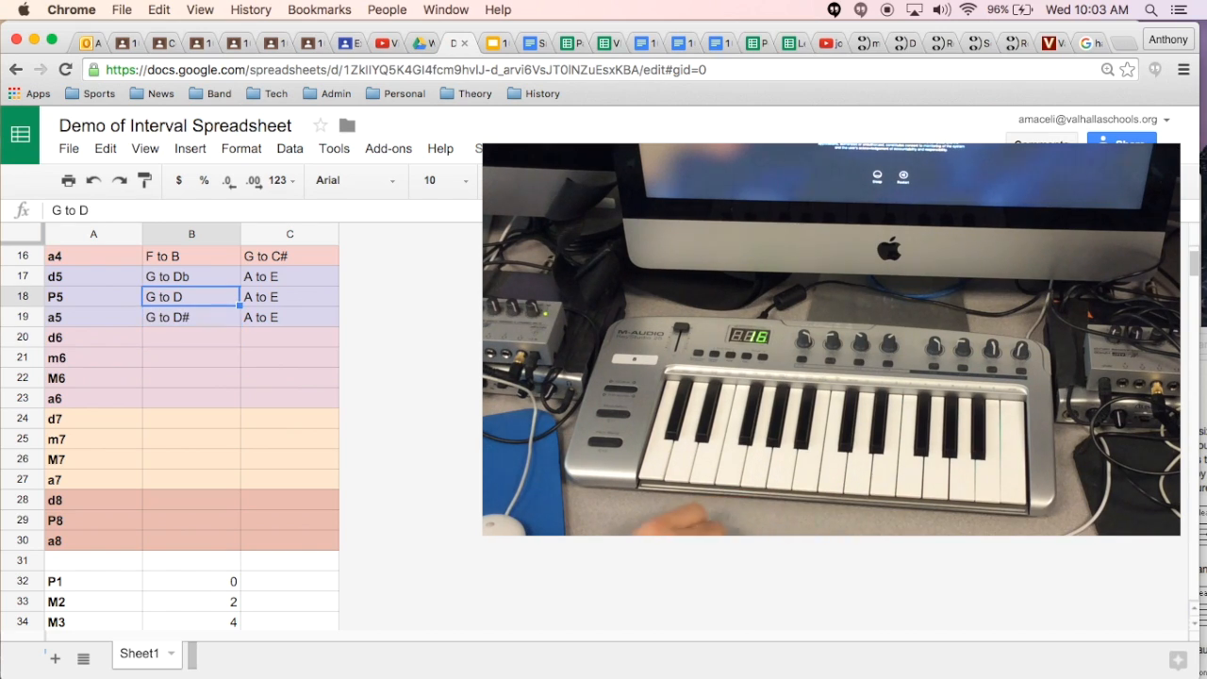
pyautogui.press('Right')
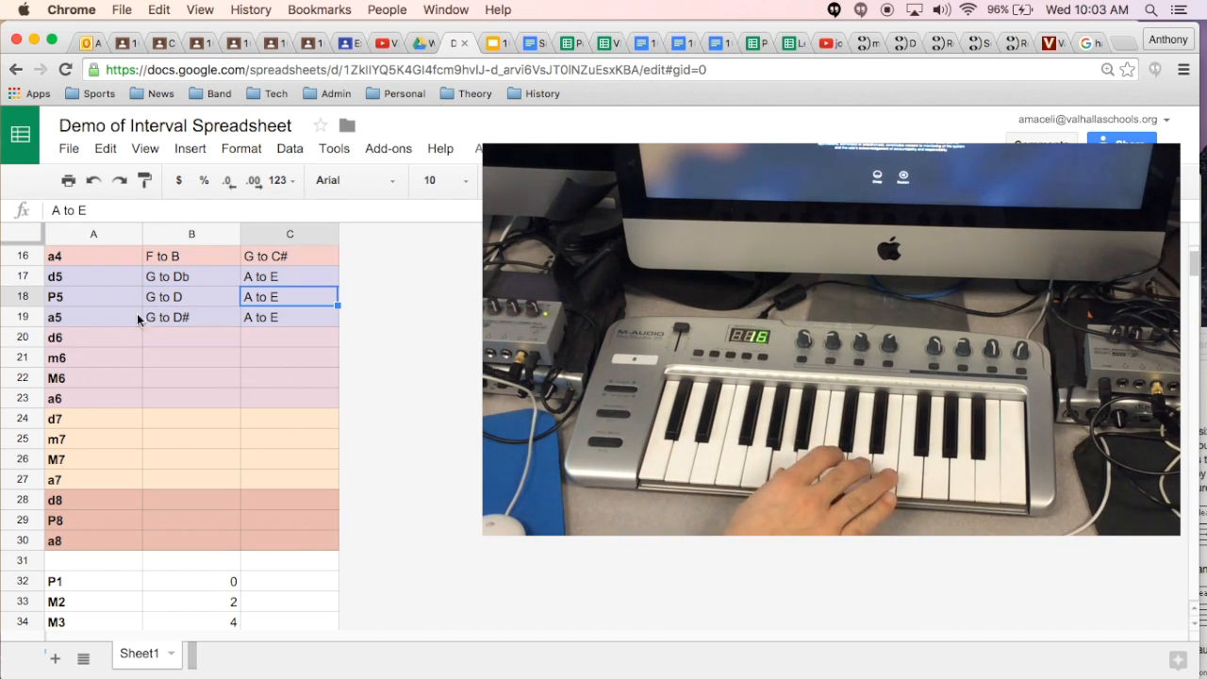
pyautogui.scroll(-5, 193, 504)
pyautogui.scroll(3, 194, 505)
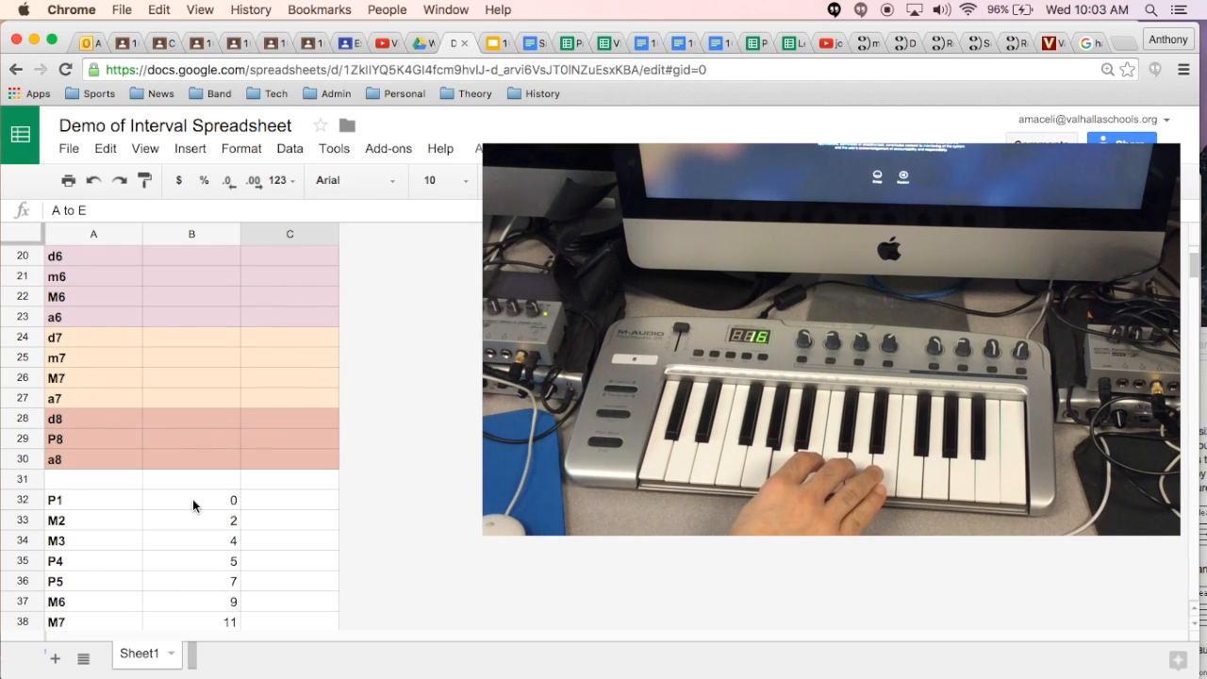
pyautogui.scroll(2, 196, 590)
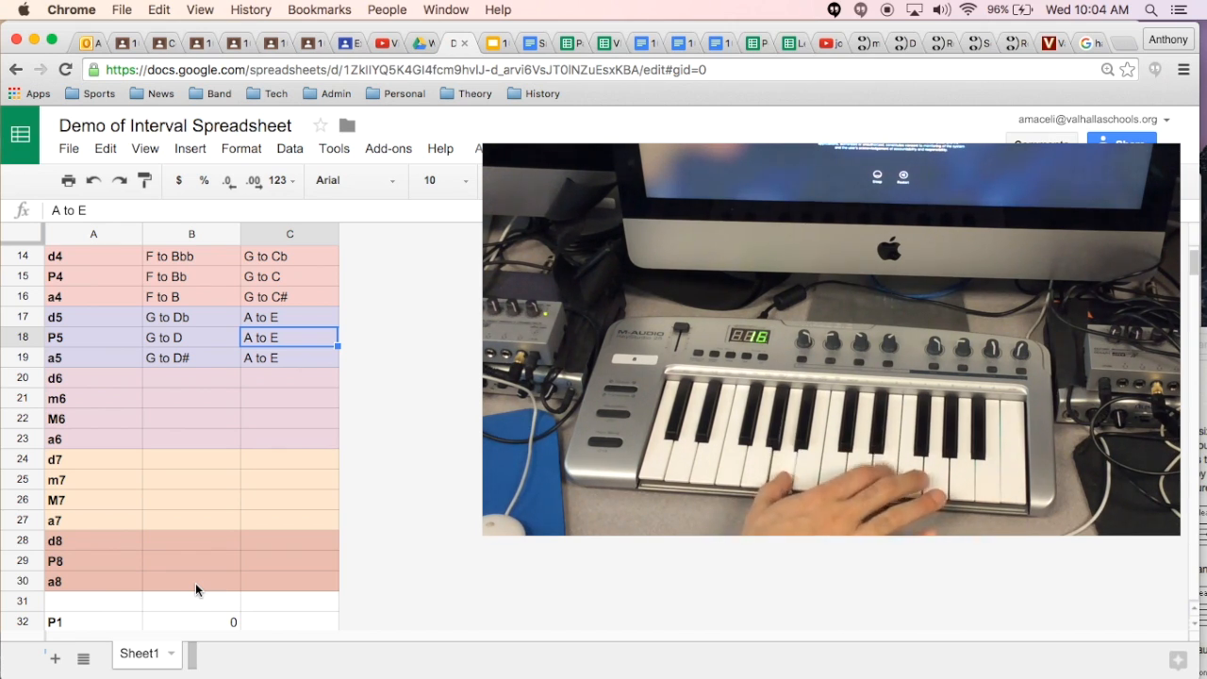
pyautogui.click(288, 321)
pyautogui.doubleClick(288, 320)
pyautogui.write('b')
pyautogui.press('Return')
# Step: Change the EX 2 example for a5 in C19 to "A to E#"
pyautogui.doubleClick(297, 366)
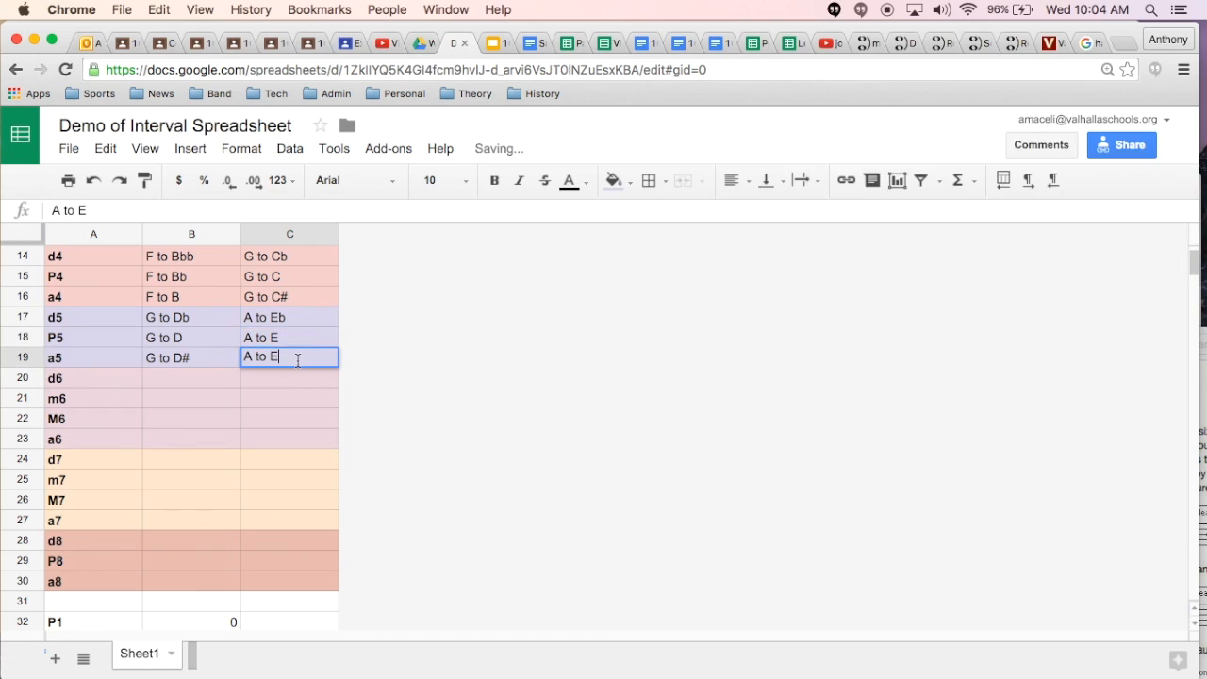
pyautogui.write('#')
pyautogui.press('Return')
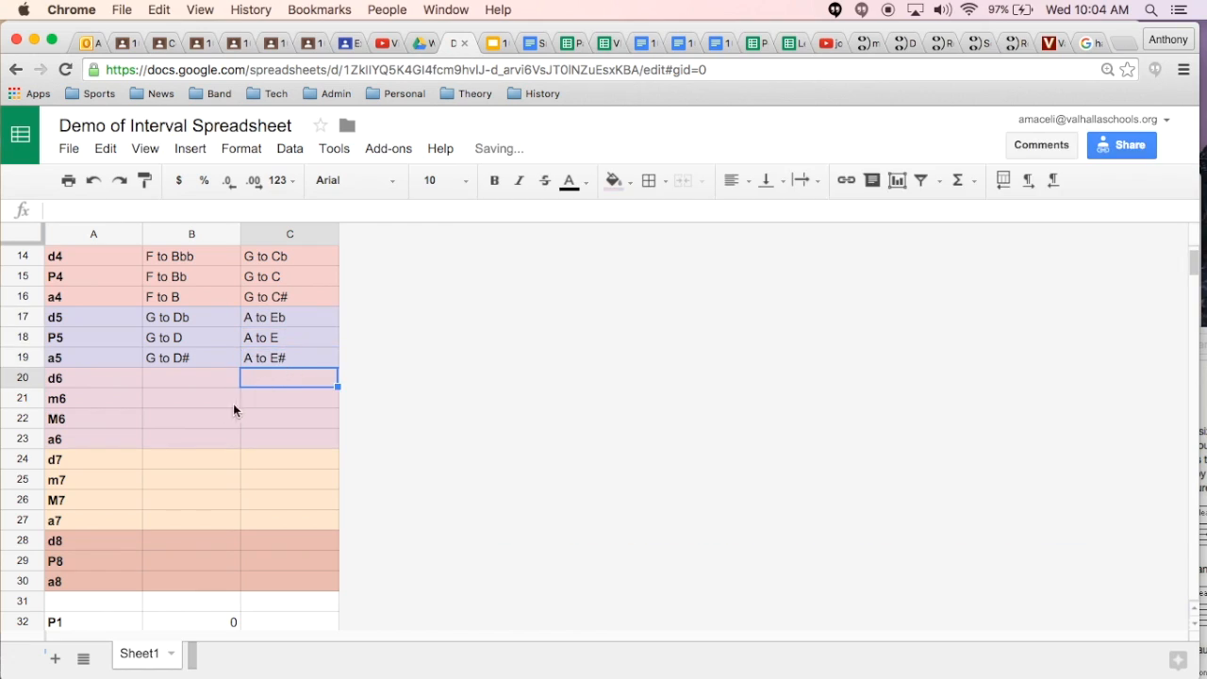
# Step: Enter "A to F" as the EX 1 example for d6 in B20
pyautogui.click(172, 377)
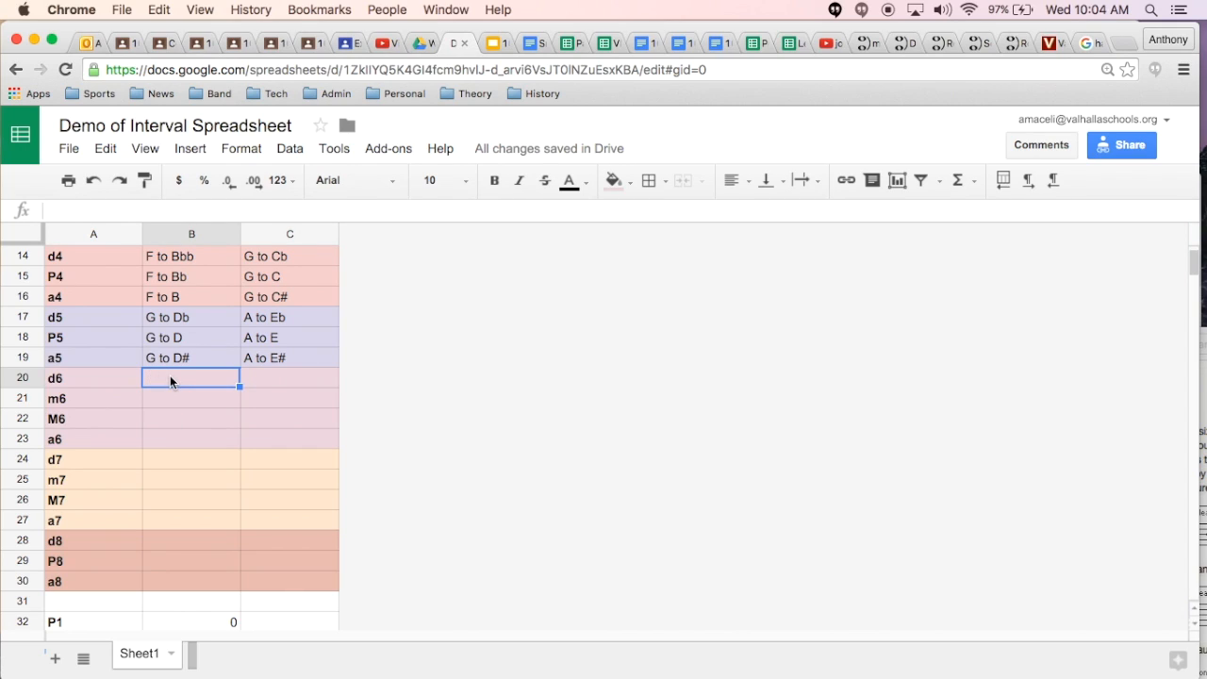
pyautogui.write('A to')
pyautogui.write('F')
pyautogui.press('Return')
# Step: Copy the "A to F" example from B20 into the m6, M6 and a6 rows, B21:B23
pyautogui.press('Up')
pyautogui.hotkey('ctrl', 'c')
pyautogui.press('Down')
pyautogui.hotkey('ctrl', 'v')
pyautogui.press('Down')
pyautogui.hotkey('ctrl', 'v')
pyautogui.press('Down')
pyautogui.hotkey('ctrl', 'v')
pyautogui.press('Up')
pyautogui.press('Up')
pyautogui.press('Up')
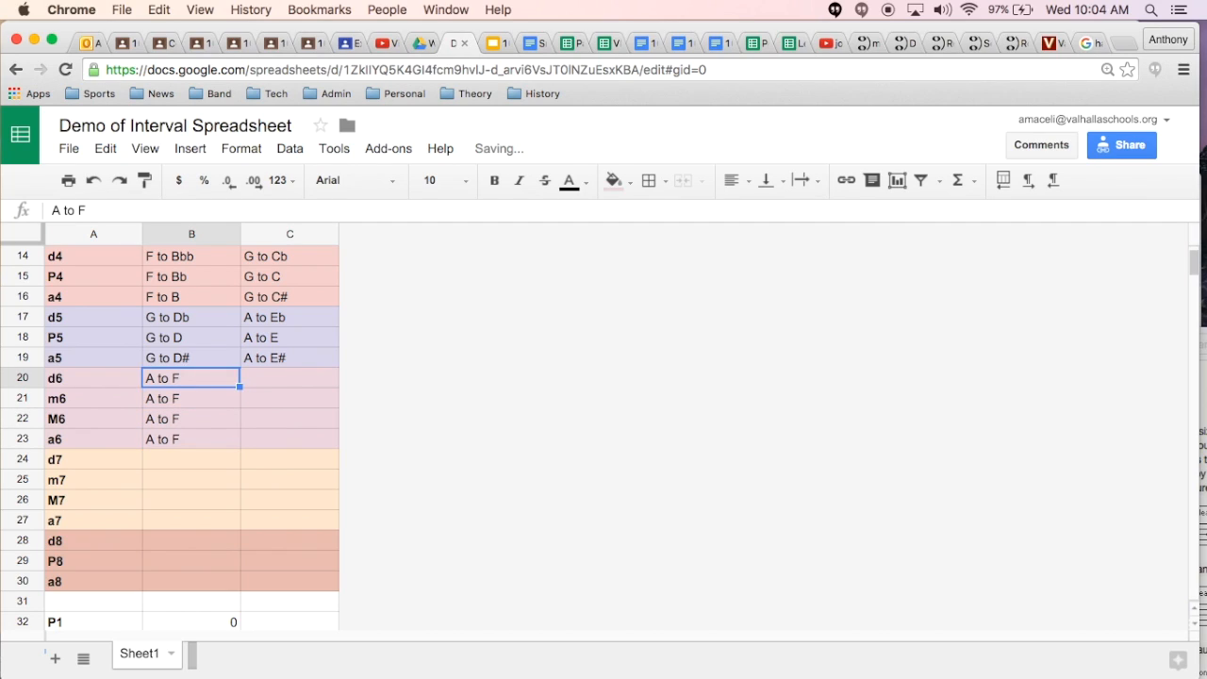
# Step: Enter "Bb to G" as the EX 2 example for d6 in C20 and copy it into C21:C23
pyautogui.press('Right')
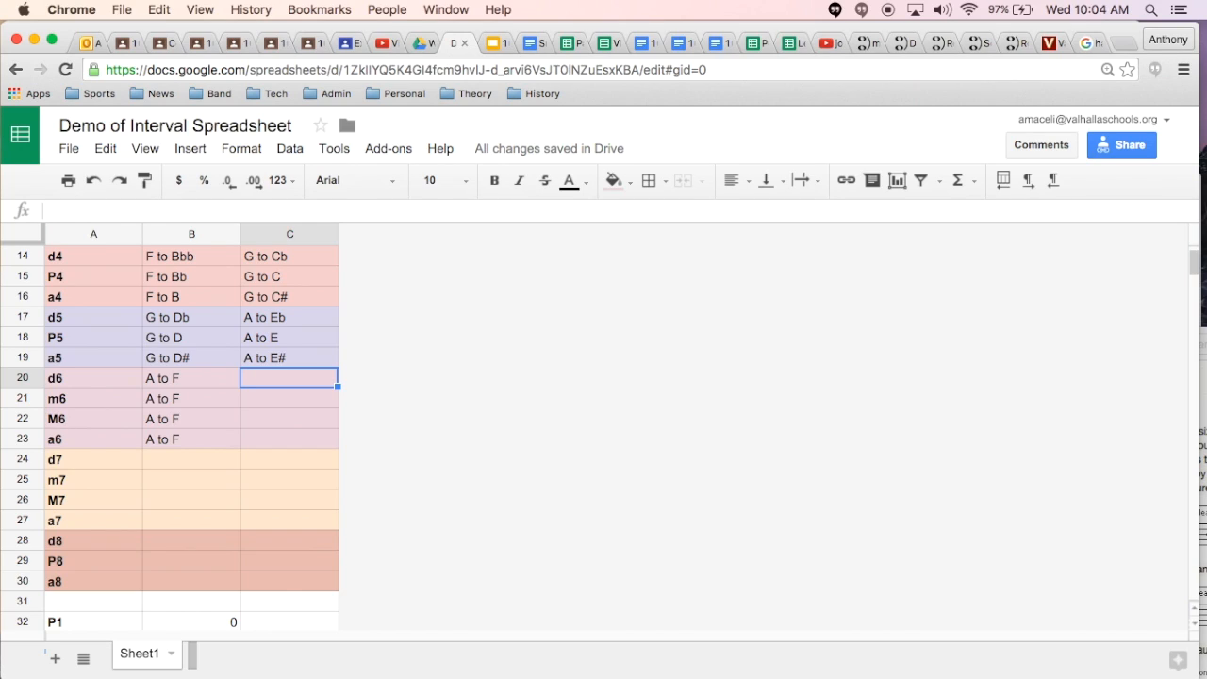
pyautogui.write('Bb to')
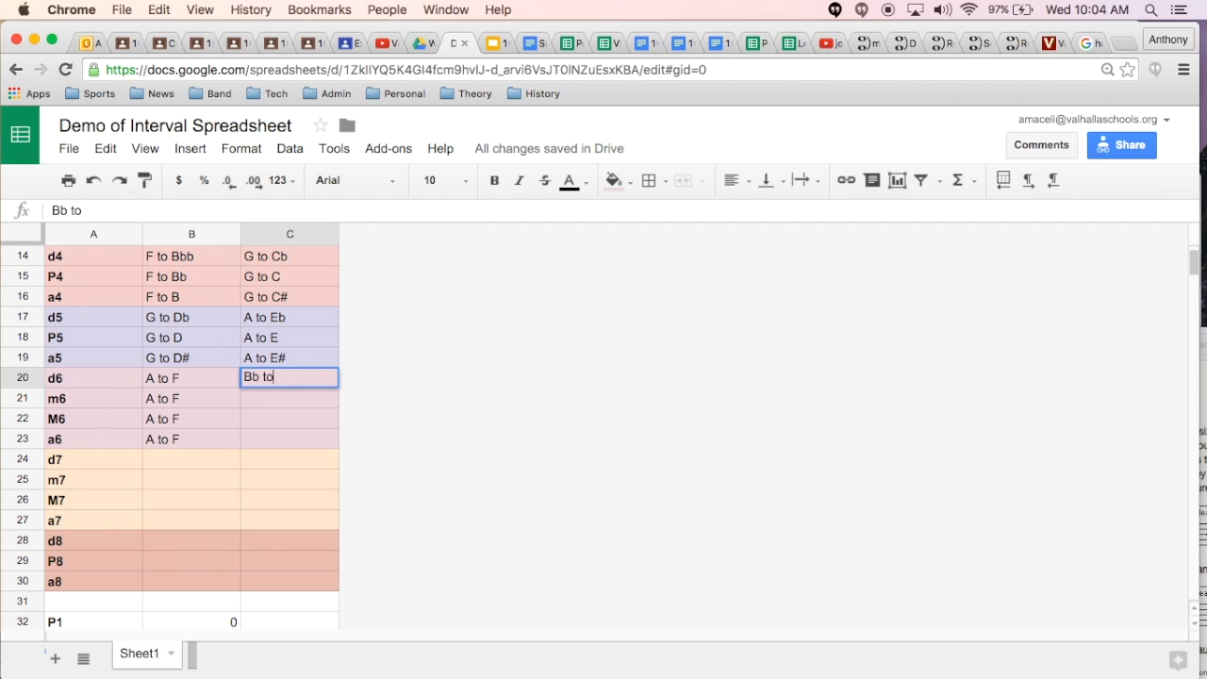
pyautogui.write('G')
pyautogui.press('BackSpace')
pyautogui.write('G')
pyautogui.press('Return')
pyautogui.press('super+v')
pyautogui.press('Down')
pyautogui.press('super+v')
pyautogui.press('Down')
pyautogui.press('super+v')
pyautogui.press('Up')
pyautogui.press('Up')
pyautogui.press('Up')
# Step: Look up M6 in the half-step reference list and change its EX 1 example in B22 to "A to F#"
pyautogui.press('Left')
pyautogui.press('Down')
pyautogui.press('Down')
pyautogui.scroll(-5, 189, 425)
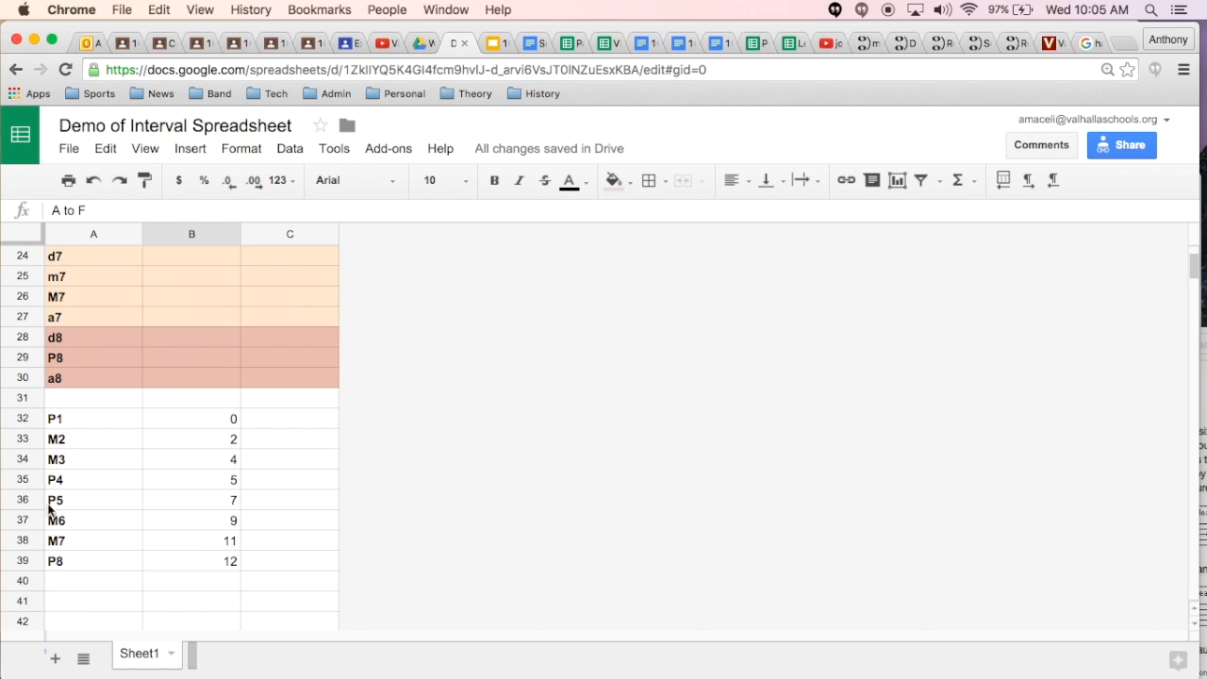
pyautogui.scroll(3, 204, 529)
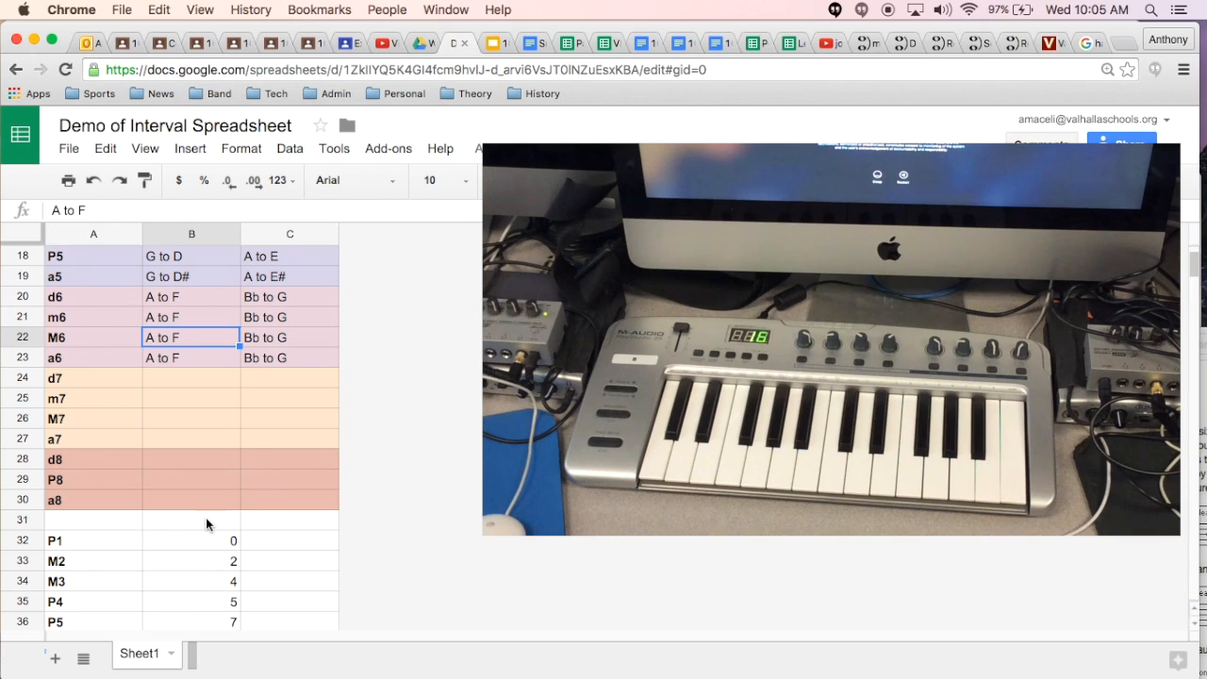
pyautogui.doubleClick(189, 338)
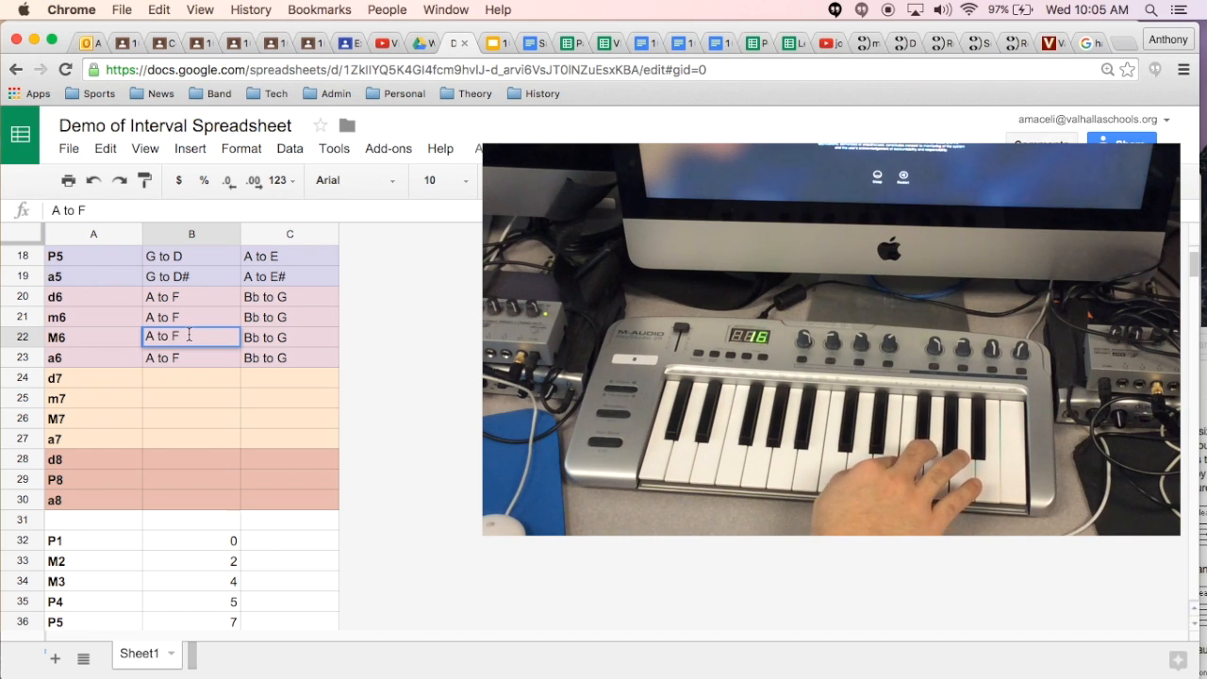
pyautogui.write('#')
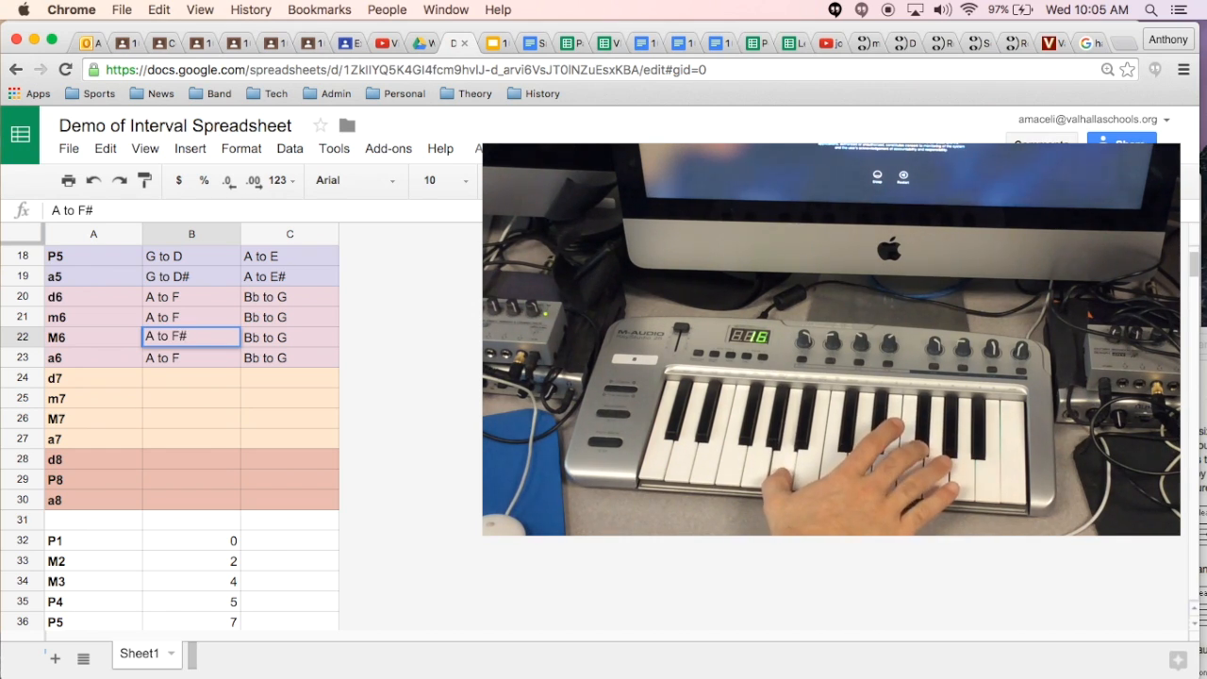
pyautogui.press('Return')
pyautogui.click(188, 339)
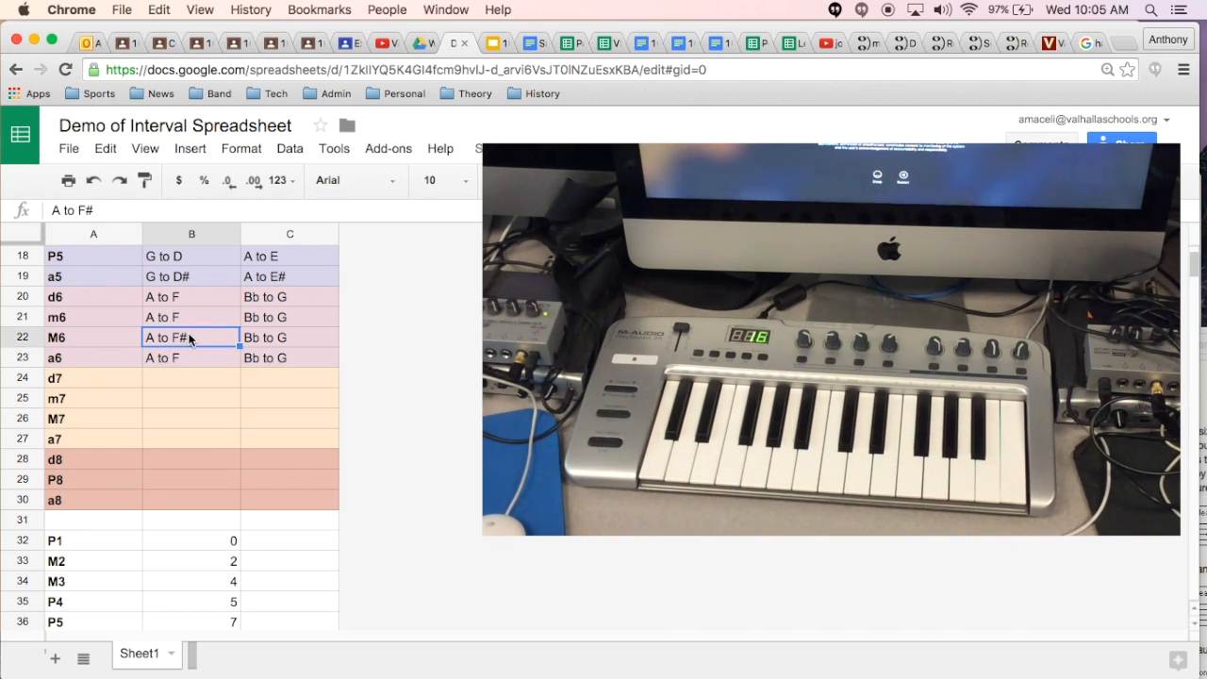
# Step: Change the EX 1 example for a6 in B23 to "A to Fx"
pyautogui.doubleClick(193, 356)
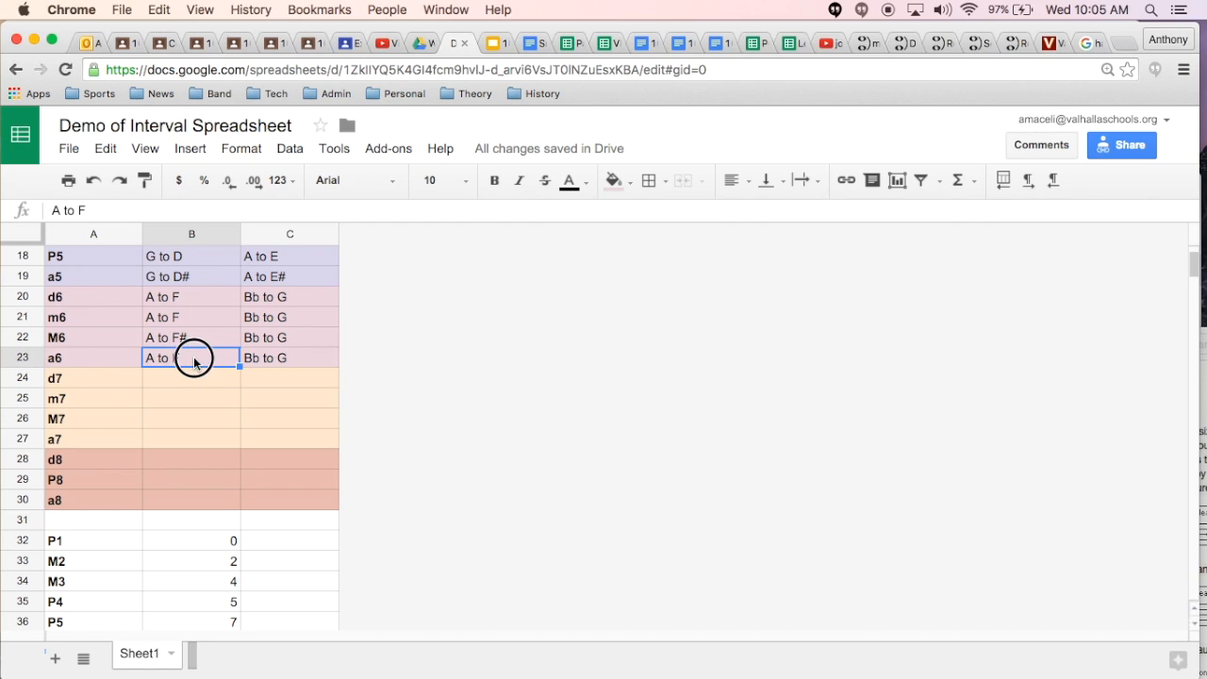
pyautogui.write('x')
pyautogui.press('Return')
# Step: Change the EX 1 example for d6 in B20 to "A to Fb", leaving the m6 example in B21 as it is
pyautogui.press('Up')
pyautogui.press('Up')
pyautogui.press('Up')
pyautogui.click(118, 211)
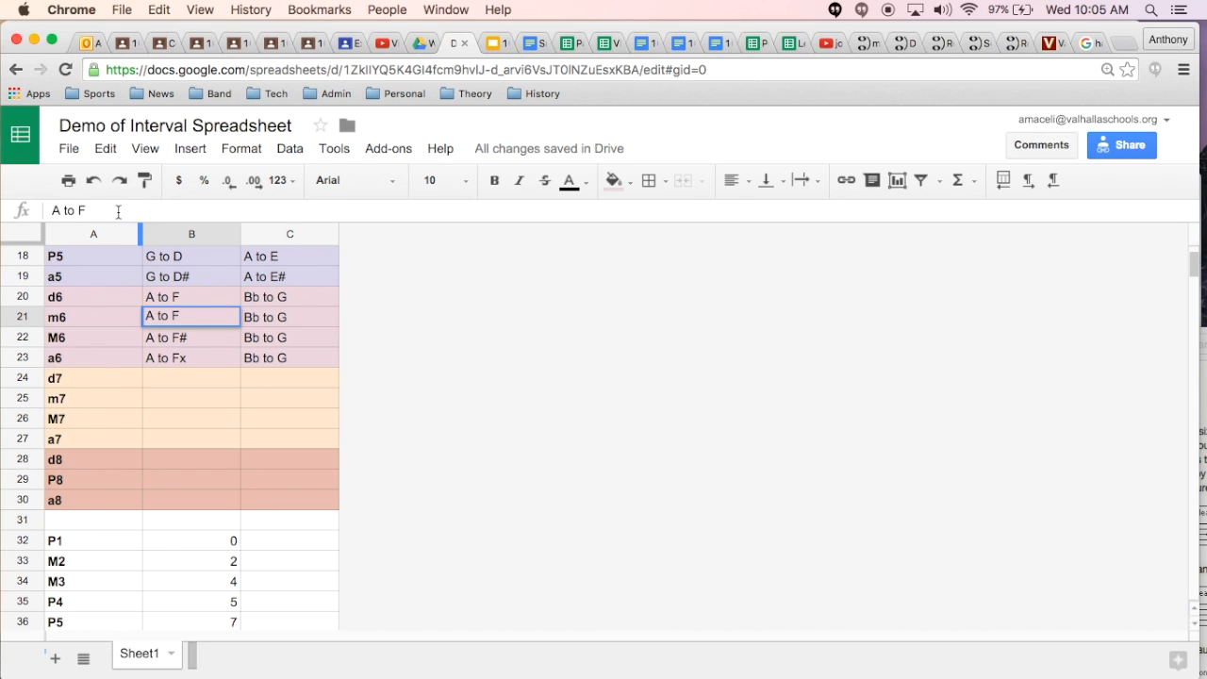
pyautogui.press('Return')
pyautogui.press('Up')
pyautogui.press('Up')
pyautogui.click(122, 211)
pyautogui.write('b')
pyautogui.press('Return')
# Step: Review the EX 1 examples for the sixths, from d6 to a6, in B20:B23
pyautogui.press('Down')
pyautogui.press('Up')
pyautogui.press('Down')
pyautogui.press('Left')
pyautogui.press('Right')
pyautogui.press('Right')
pyautogui.press('Left')
pyautogui.press('Left')
pyautogui.press('Right')
pyautogui.press('Up')
pyautogui.press('Up')
pyautogui.press('Down')
pyautogui.press('Down')
pyautogui.press('Down')
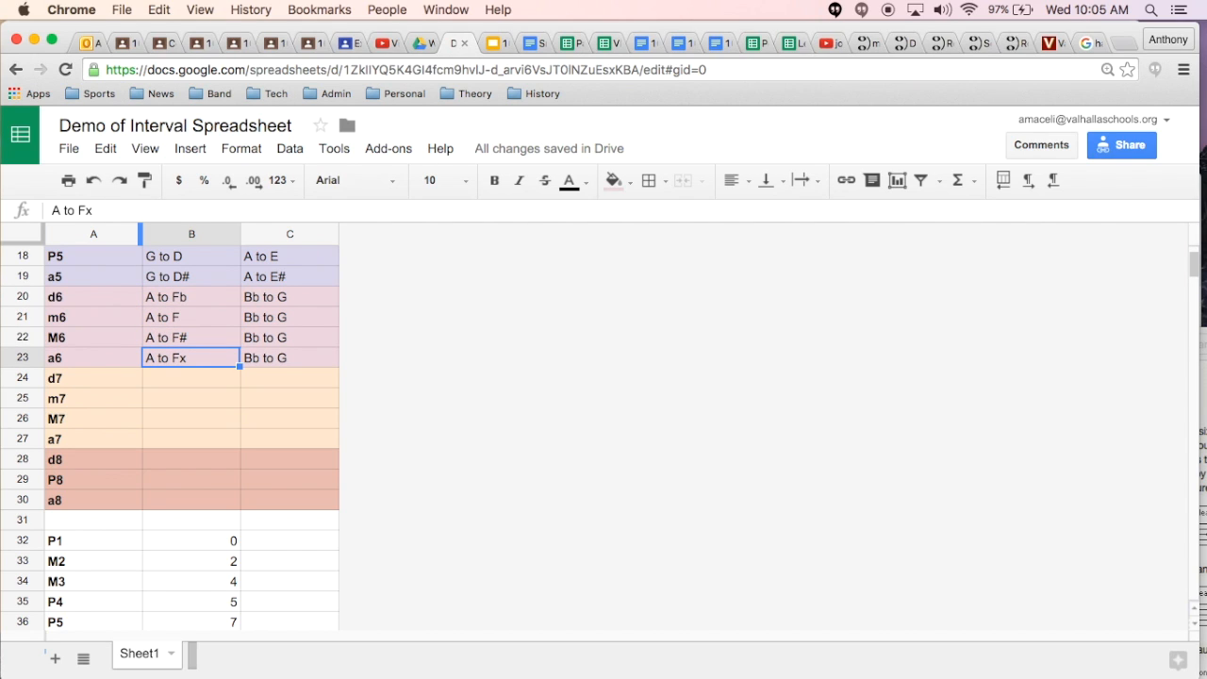
# Step: Check the M6 example in C22 against the half-step list and change the EX 2 example for a6 in C23 to "Bb to G#"
pyautogui.press('Up')
pyautogui.press('Right')
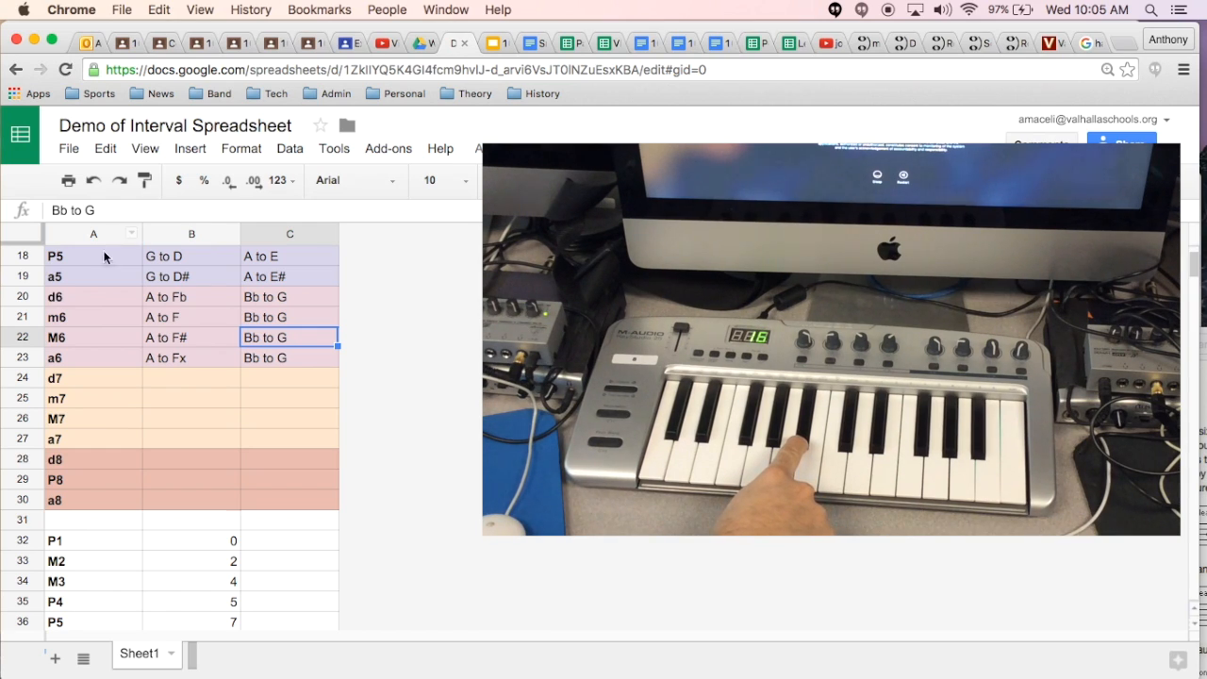
pyautogui.scroll(-1, 173, 463)
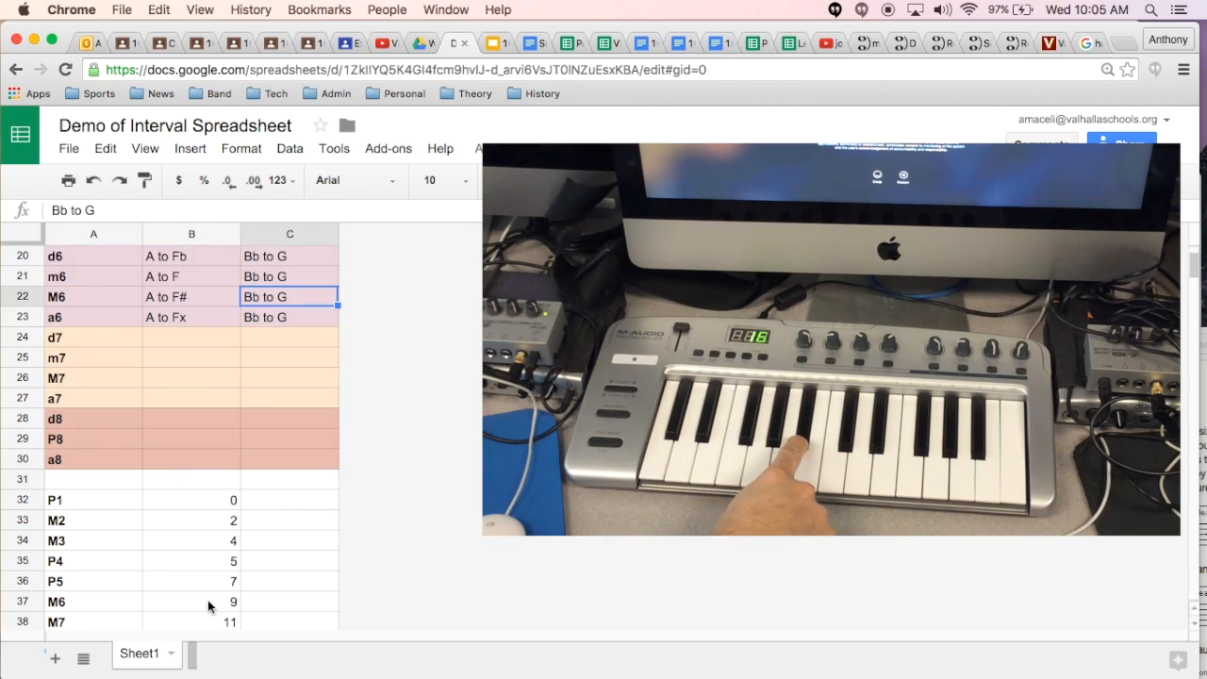
pyautogui.scroll(2, 250, 382)
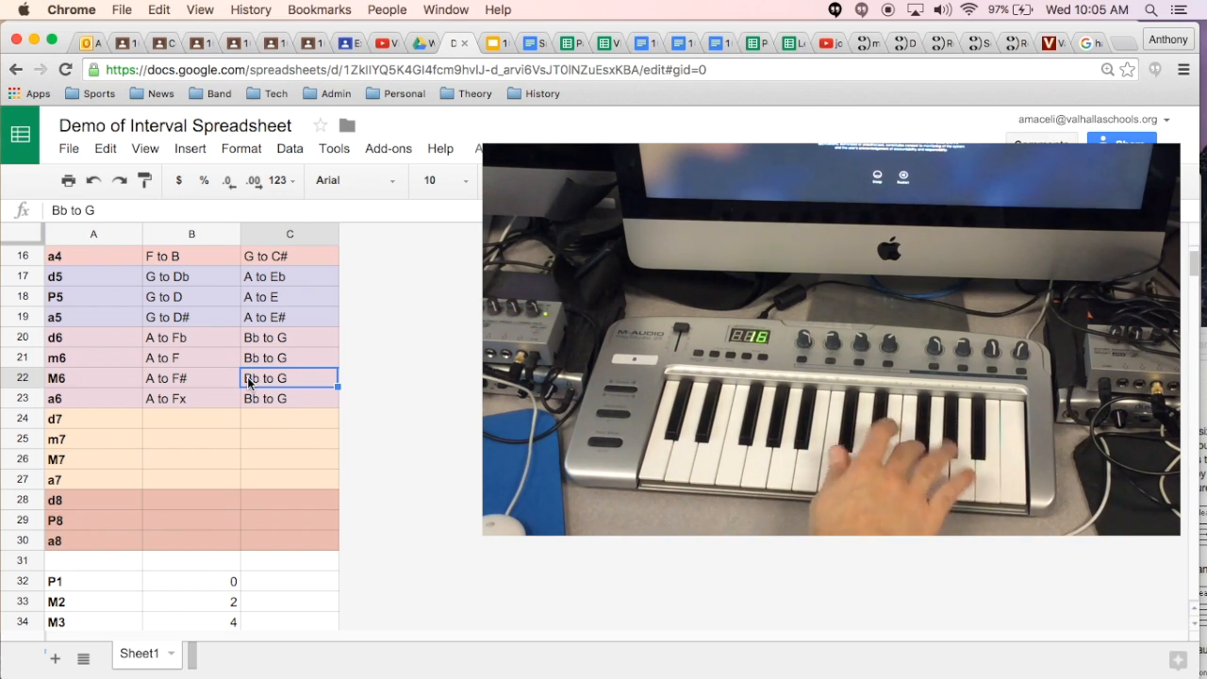
pyautogui.doubleClick(291, 397)
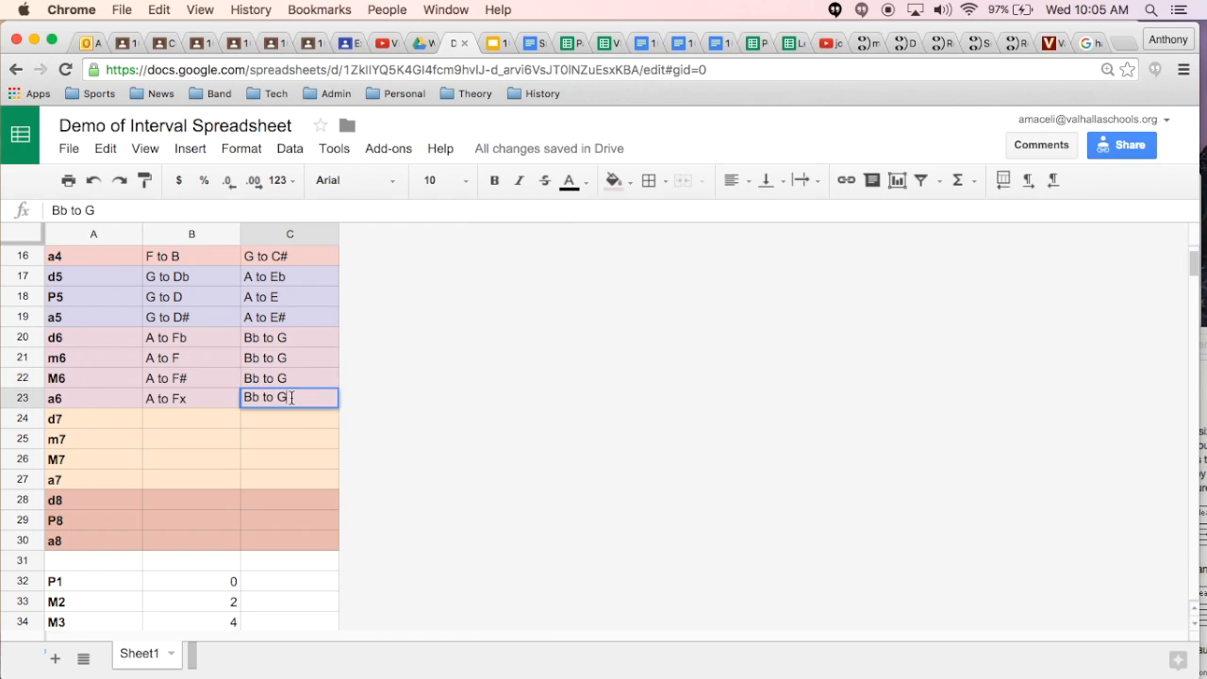
pyautogui.write('#')
pyautogui.press('Return')
pyautogui.press('Up')
pyautogui.press('Up')
pyautogui.click(291, 399)
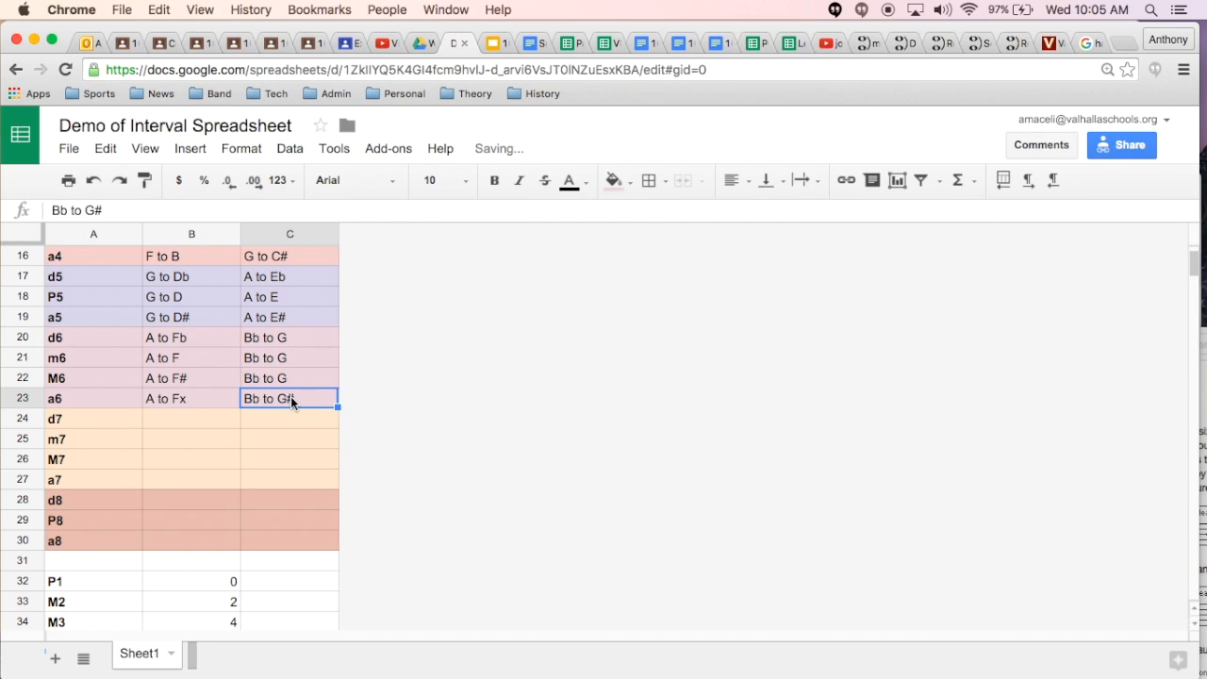
# Step: Change the EX 2 examples for m6 in C21 to "Bb to Gb" and for d6 in C20 to "Bb to Gbb"
pyautogui.doubleClick(308, 358)
pyautogui.write('b')
pyautogui.press('Return')
pyautogui.press('Up')
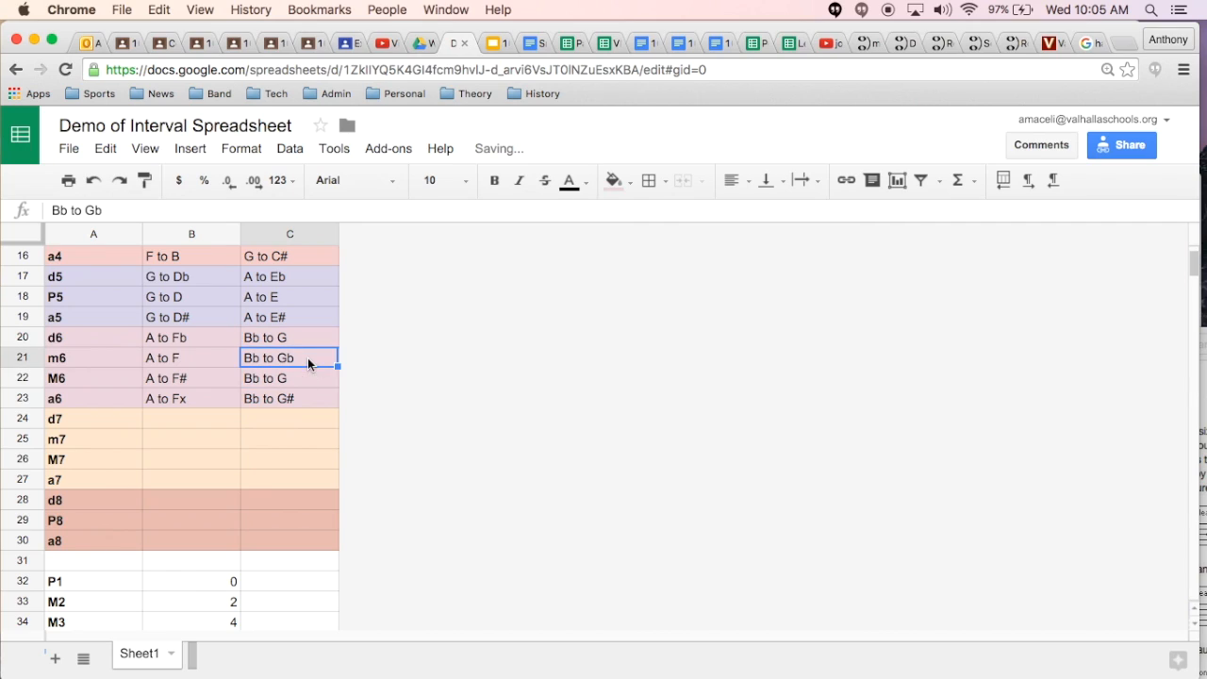
pyautogui.doubleClick(313, 337)
pyautogui.write('bb')
pyautogui.press('Return')
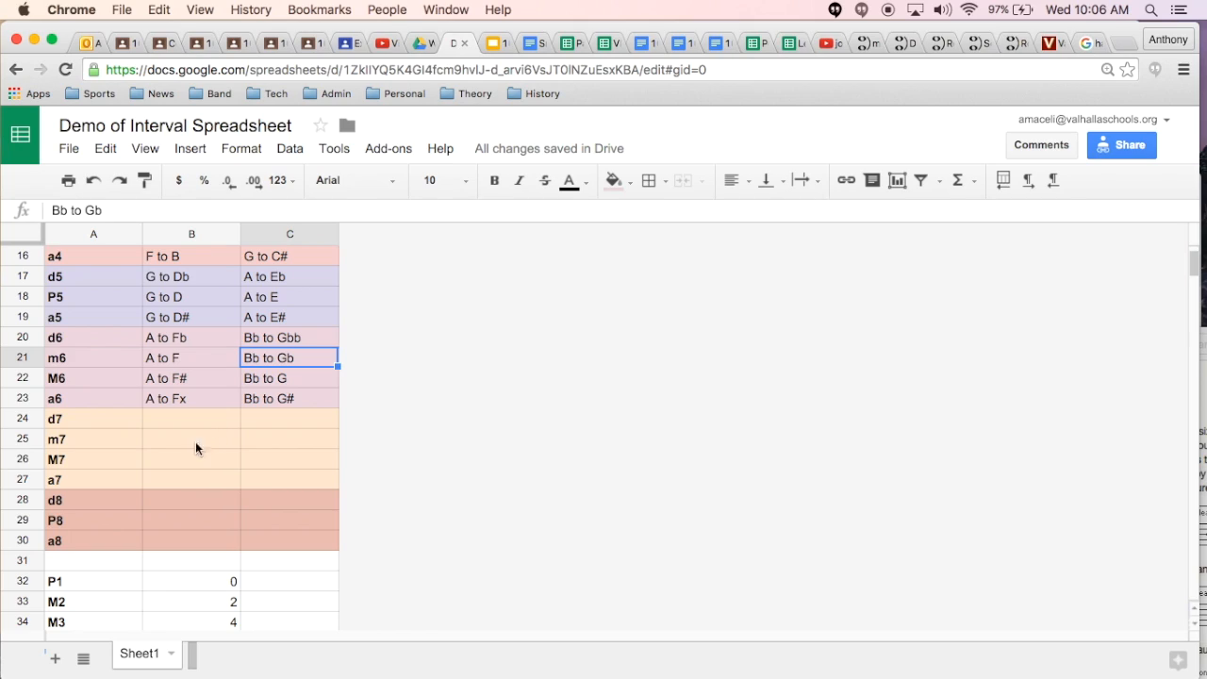
# Step: Enter "F# to E" as the EX 1 example for d7 in B24
pyautogui.click(154, 462)
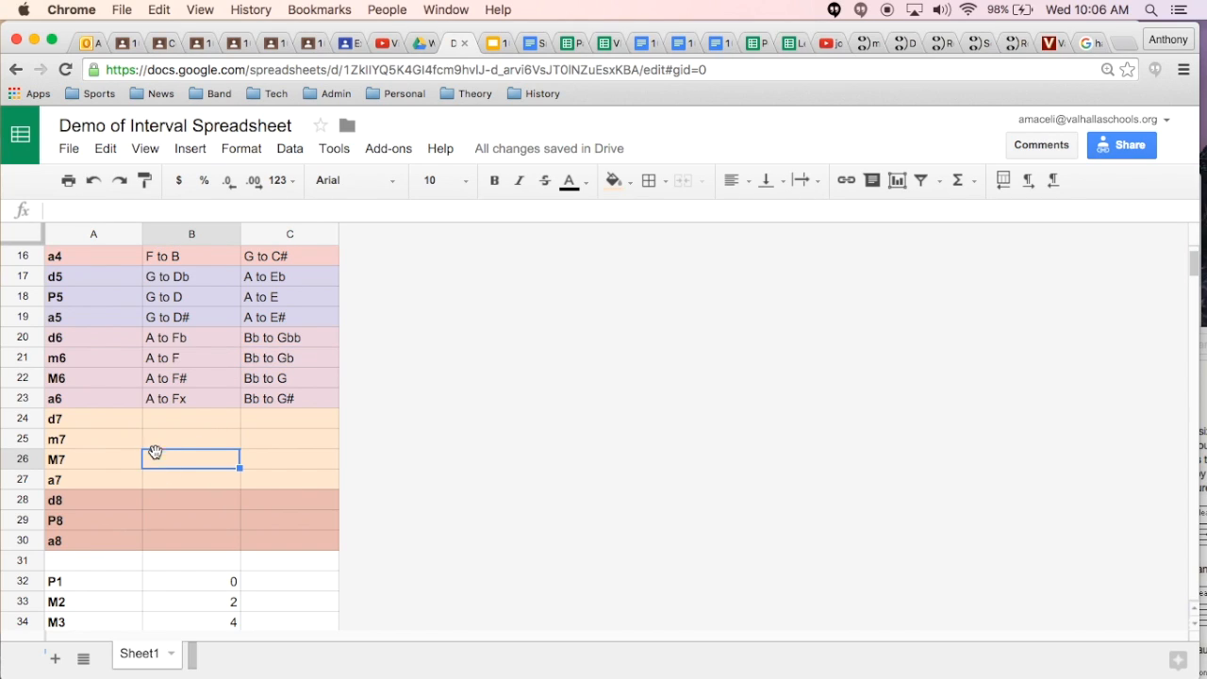
pyautogui.click(162, 418)
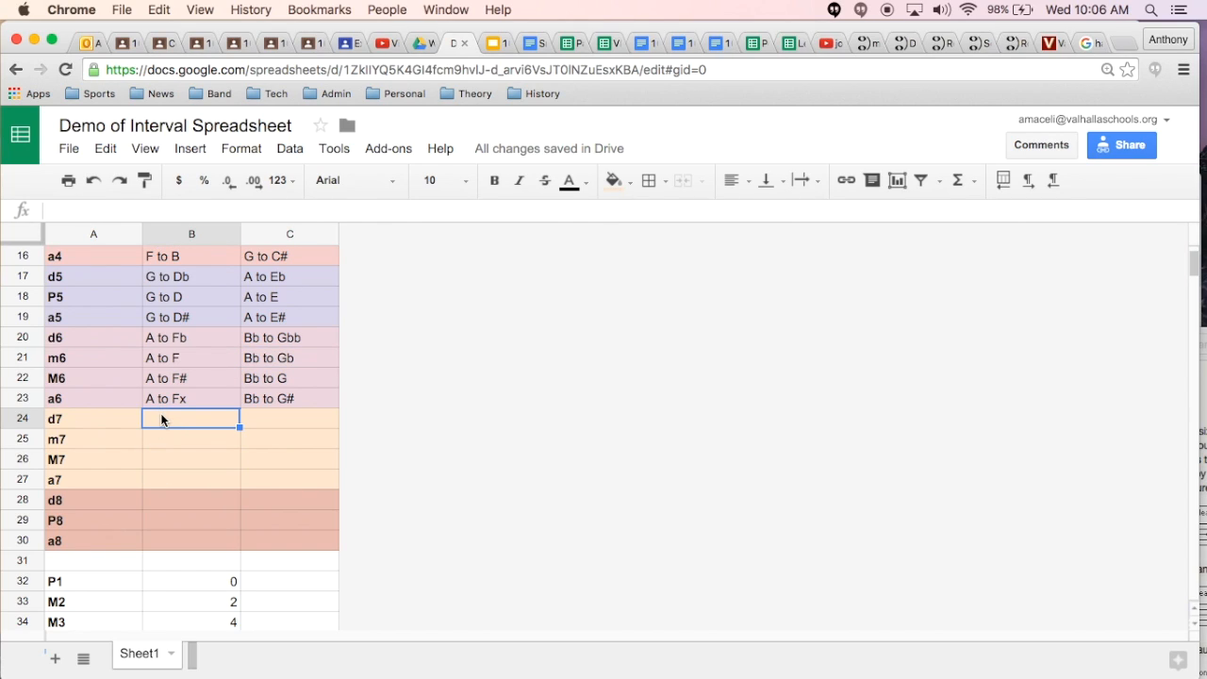
pyautogui.write('F# to')
pyautogui.write('E')
pyautogui.press('Return')
# Step: Copy the EX 1 example from B24 into the m7, M7 and a7 rows in B25:B27
pyautogui.press('Up')
pyautogui.press('super+c')
pyautogui.press('Down')
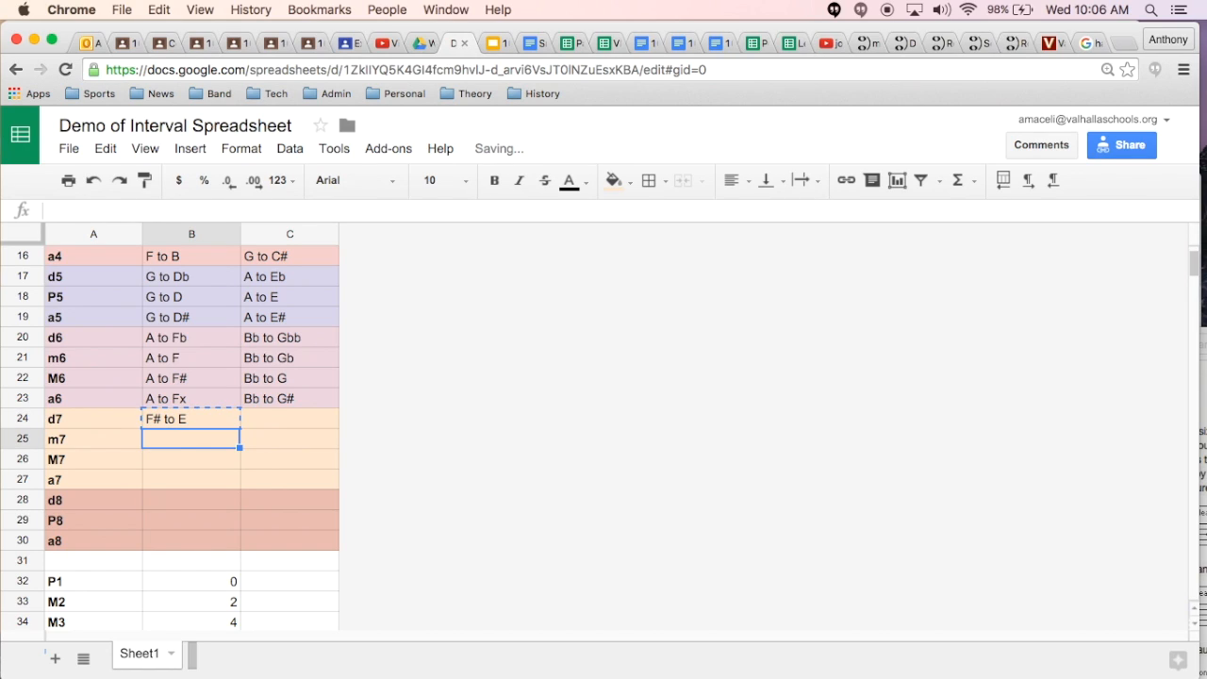
pyautogui.press('super+v')
pyautogui.press('Down')
pyautogui.press('super+v')
pyautogui.press('Down')
pyautogui.press('super+v')
# Step: Enter "D# to C" as the EX 2 example for d7 in C24
pyautogui.press('Up')
pyautogui.press('Up')
pyautogui.press('Up')
pyautogui.press('Right')
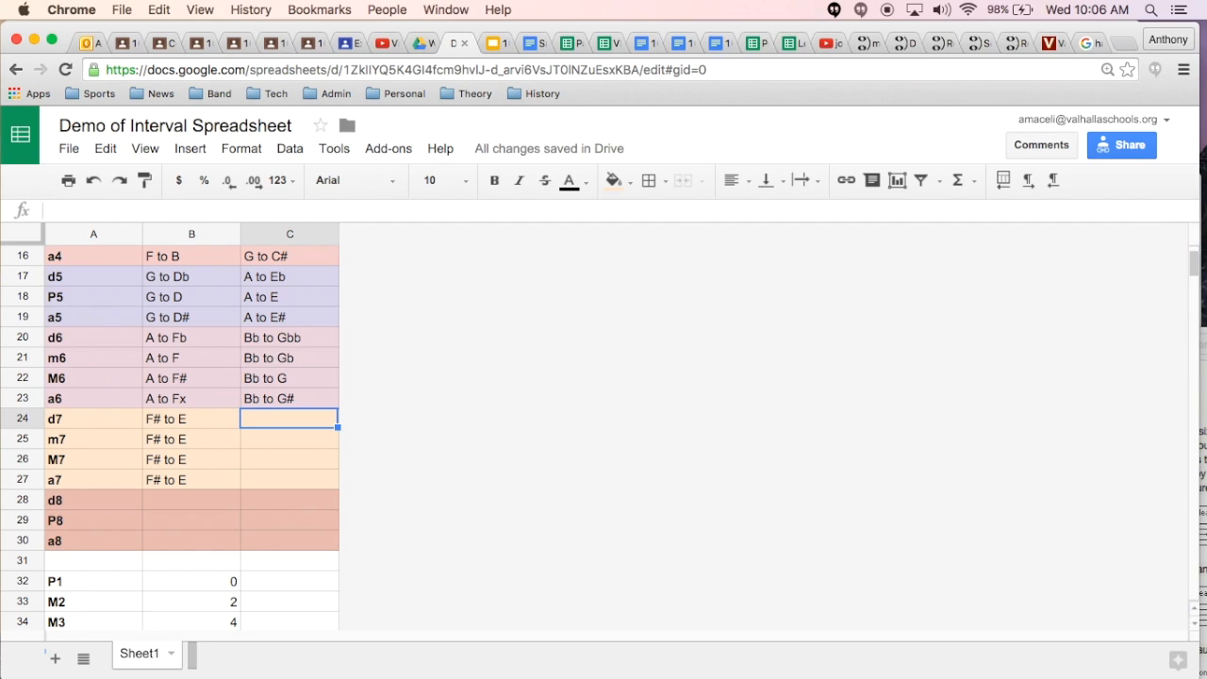
pyautogui.write('D# to')
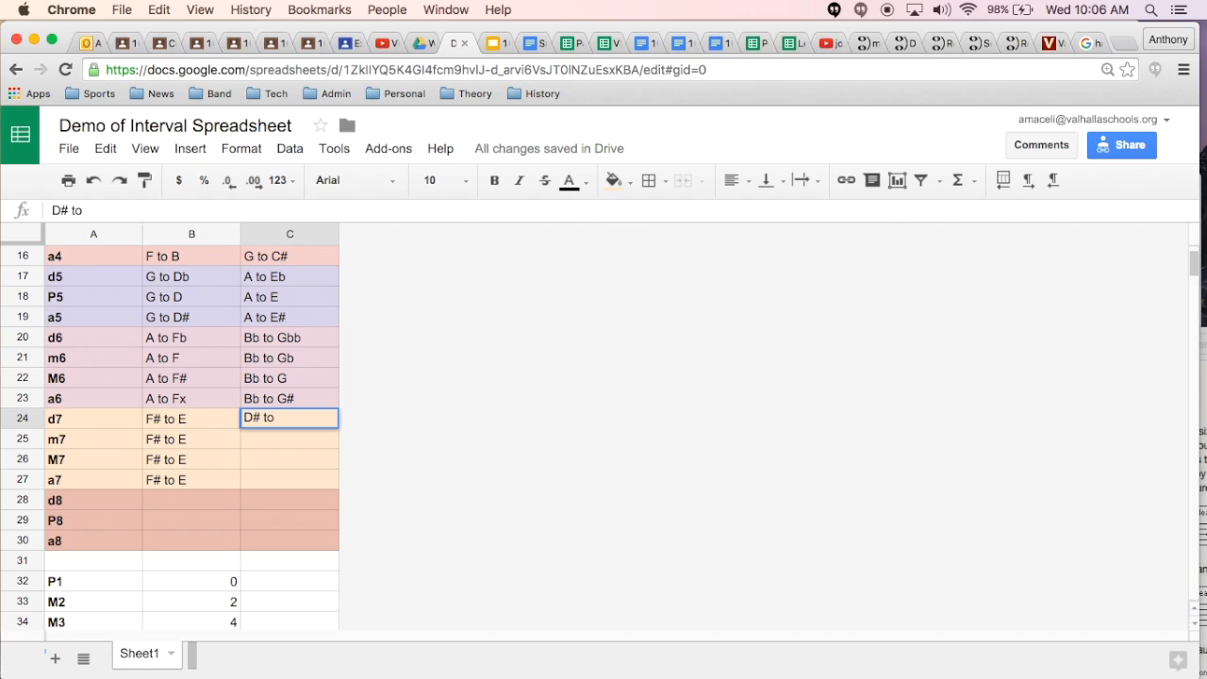
pyautogui.write('C')
pyautogui.press('Return')
# Step: Copy the EX 2 example from C24 into the m7, M7 and a7 rows in C25:C27
pyautogui.press('Up')
pyautogui.press('Down')
pyautogui.hotkey('ctrl', 'v')
pyautogui.press('Down')
pyautogui.hotkey('ctrl', 'v')
pyautogui.press('Down')
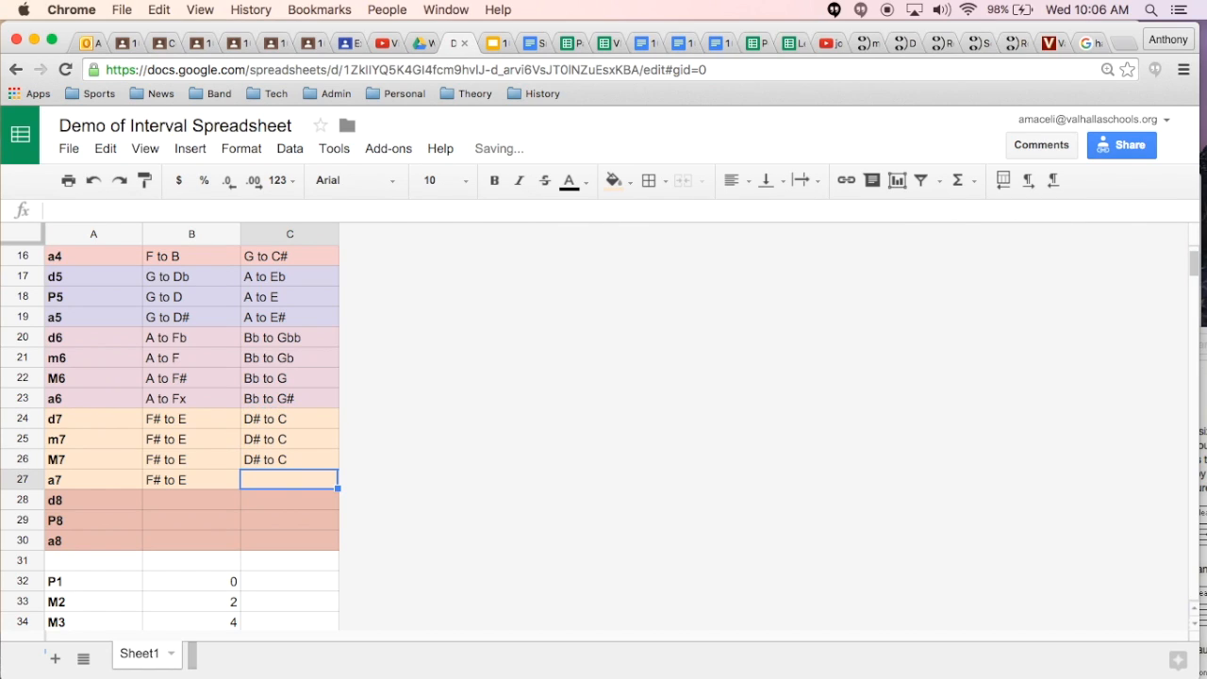
pyautogui.hotkey('ctrl', 'v')
# Step: Check M7 against the half-step list and change its EX 1 example in B26 to "F# to E#"
pyautogui.click(15, 459)
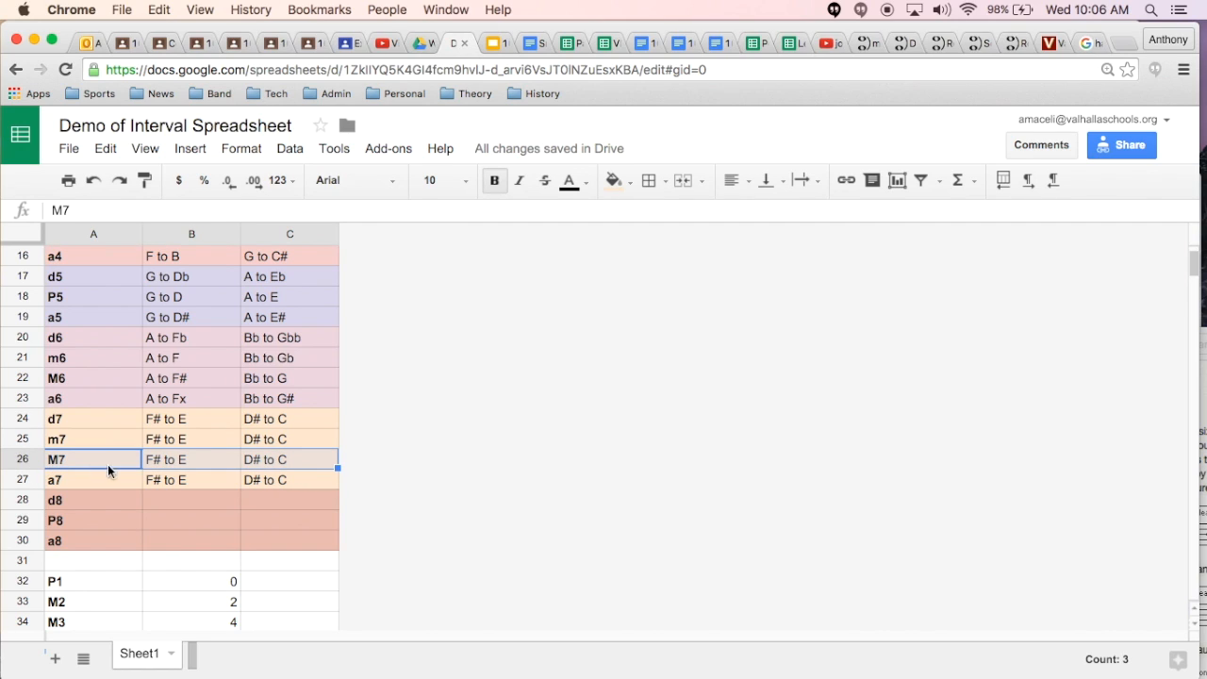
pyautogui.scroll(-2, 238, 470)
pyautogui.scroll(-1, 239, 478)
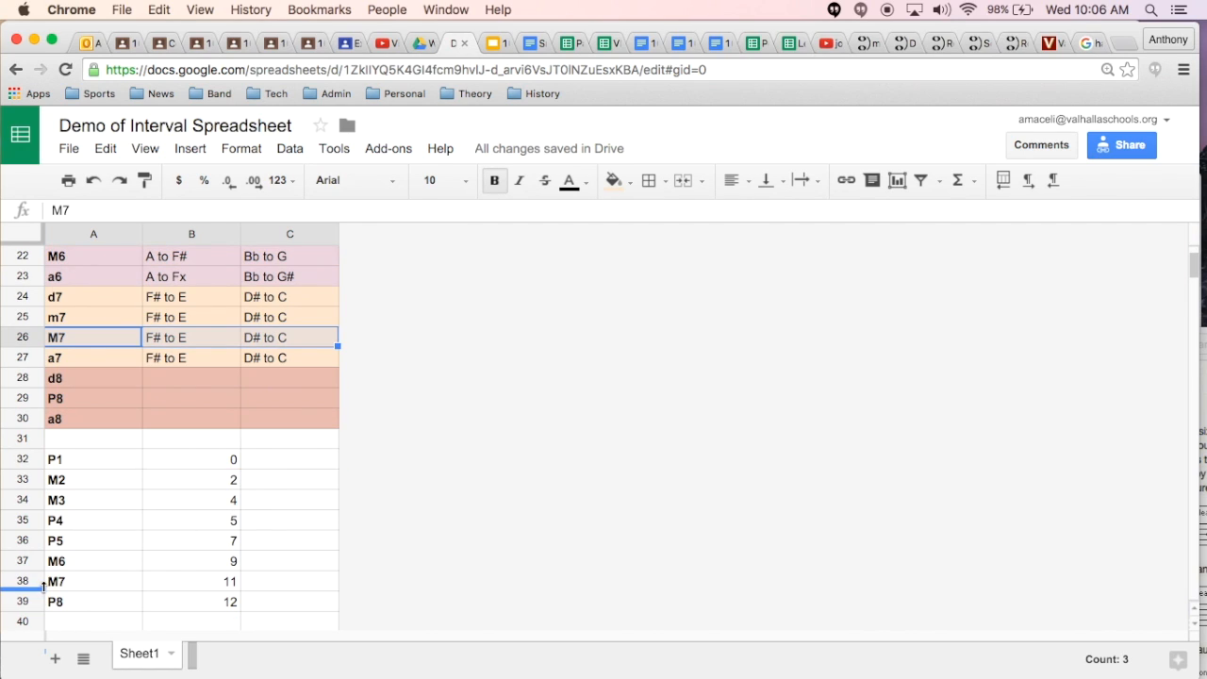
pyautogui.scroll(3, 200, 582)
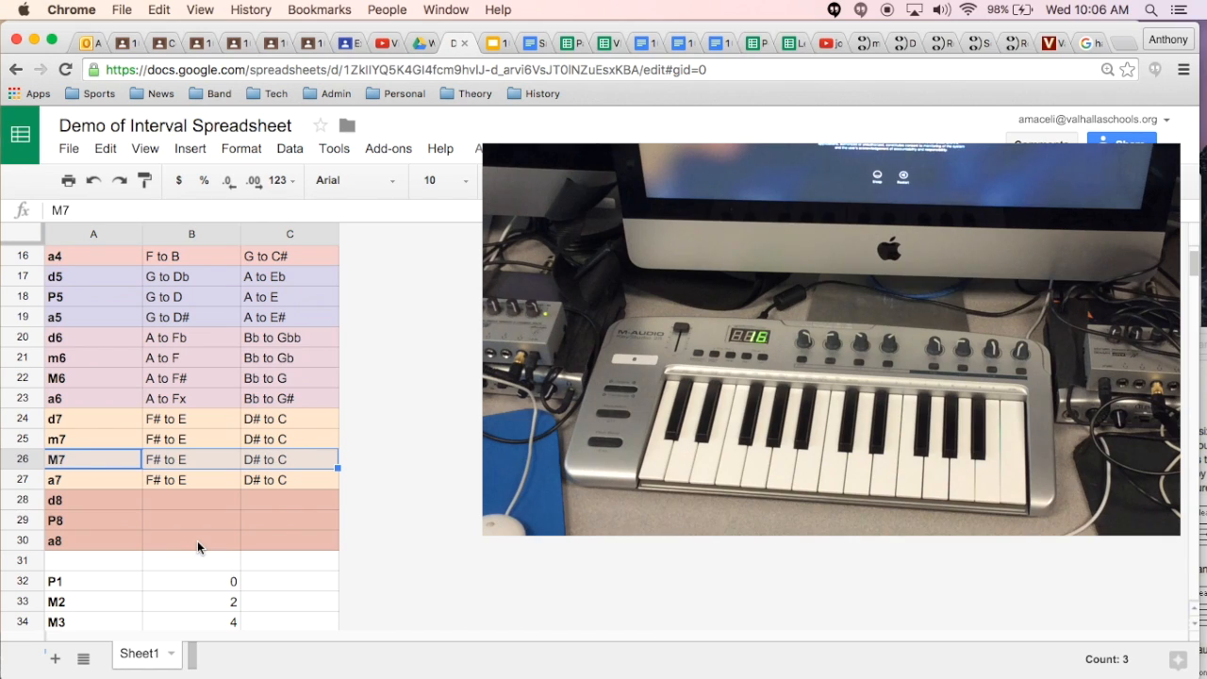
pyautogui.click(187, 460)
pyautogui.doubleClick(187, 461)
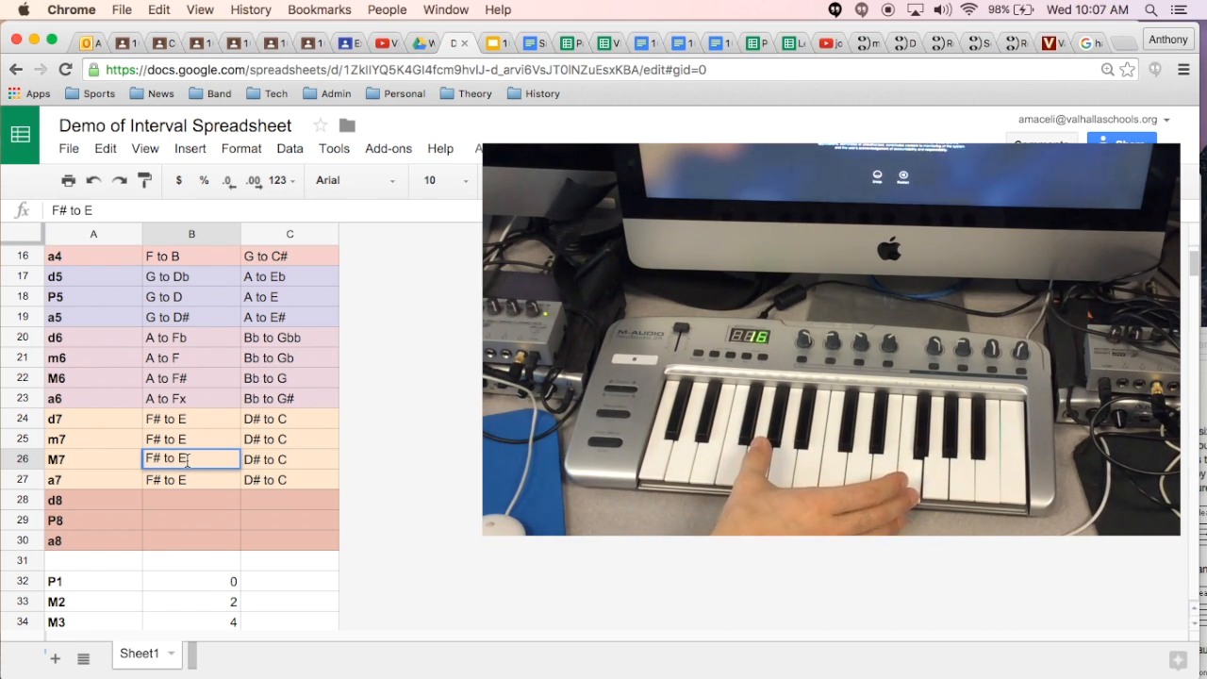
pyautogui.write('#')
pyautogui.press('Return')
pyautogui.press('Up')
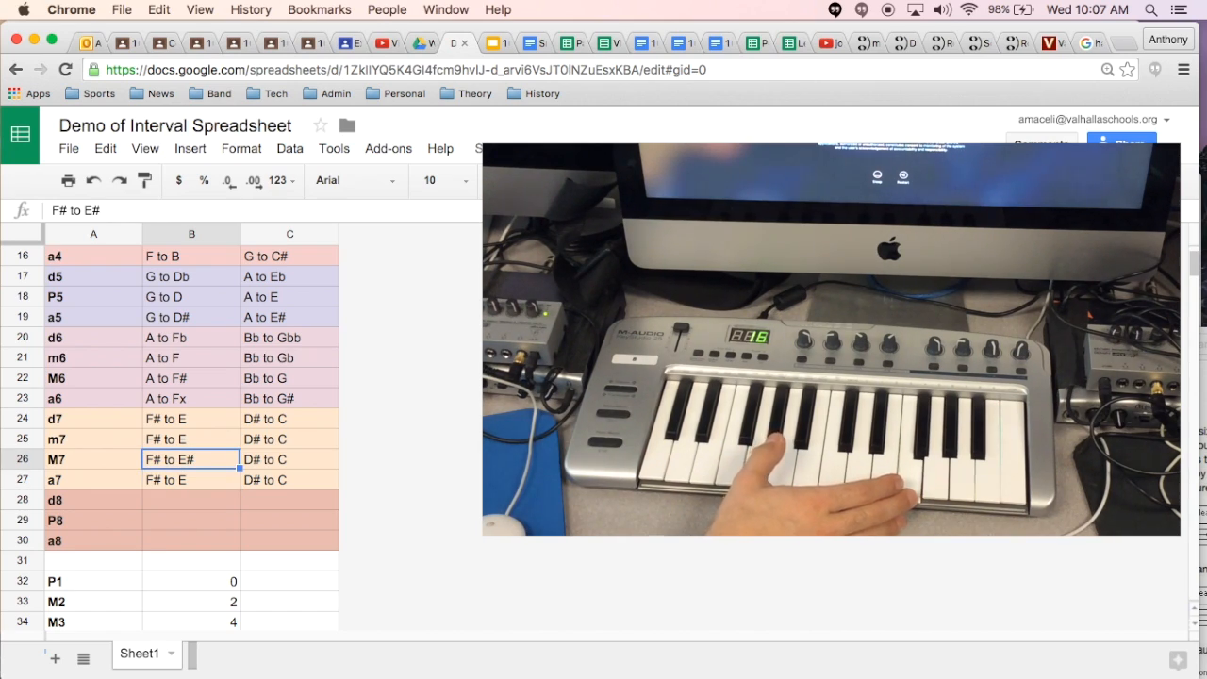
# Step: Change the EX 1 example for a7 in B27 to "F# to Ex"
pyautogui.press('Down')
pyautogui.click(95, 211)
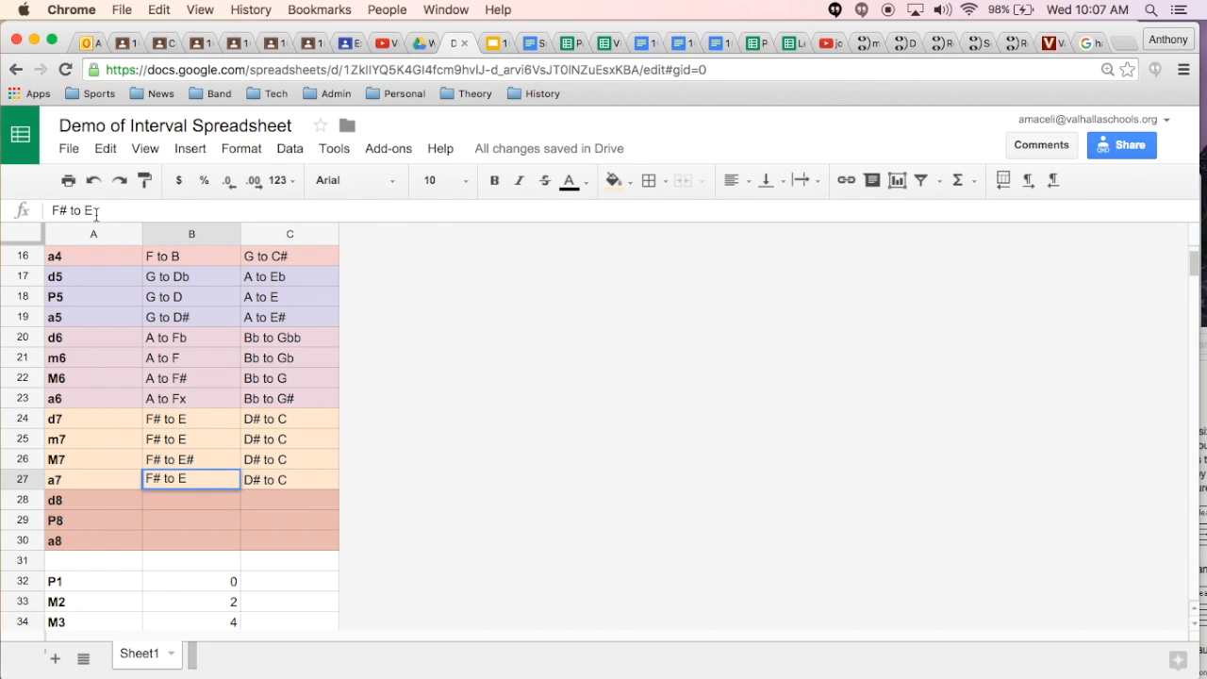
pyautogui.write('x')
pyautogui.press('Return')
# Step: Change the EX 1 example for d7 in B24 to "F# to Eb", leaving the m7 example in B25 as it is
pyautogui.press('Up')
pyautogui.press('Up')
pyautogui.press('Up')
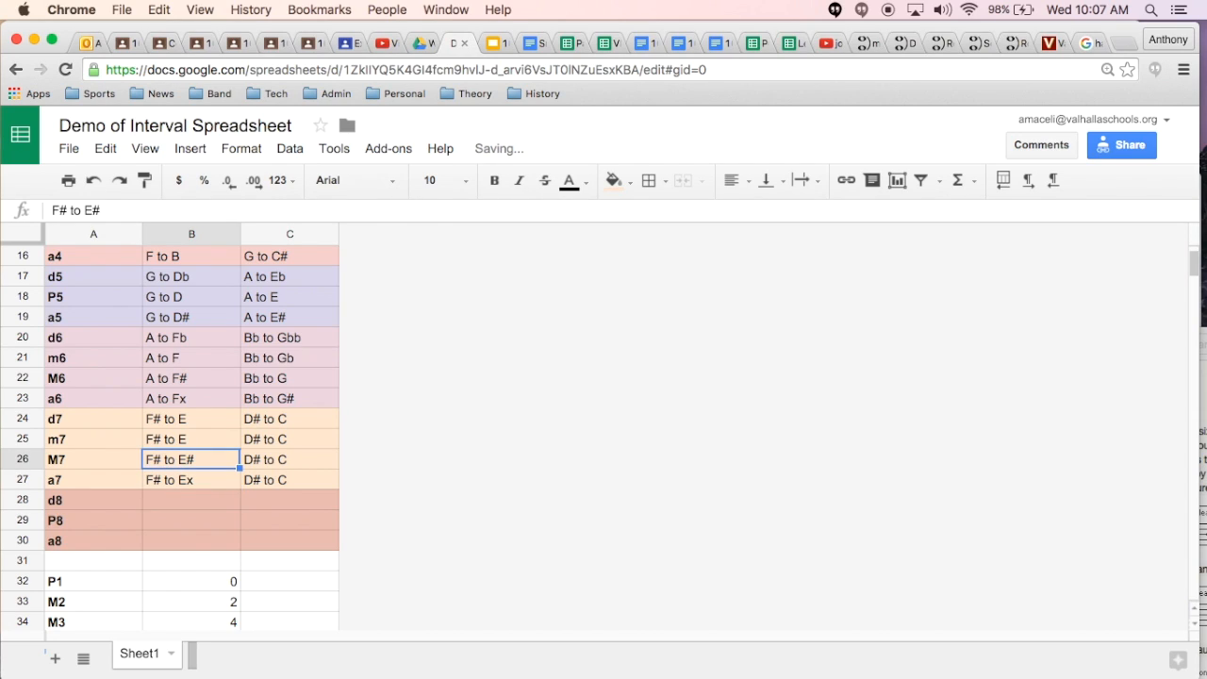
pyautogui.click(187, 420)
pyautogui.doubleClick(190, 420)
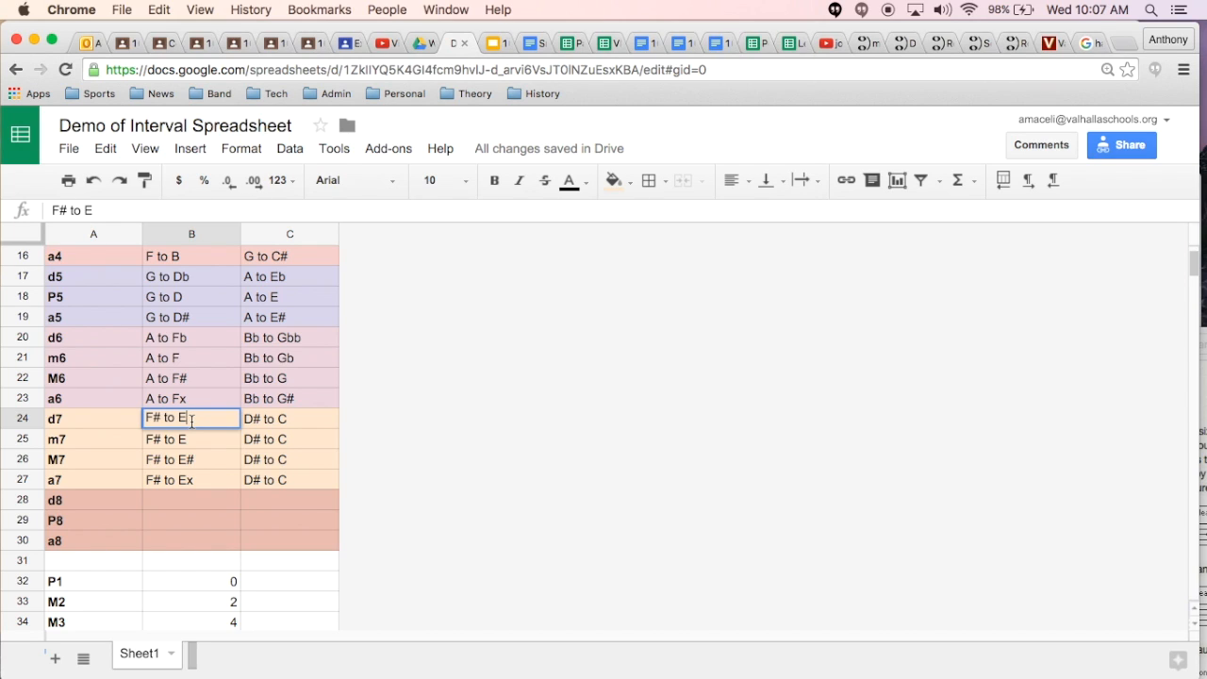
pyautogui.write('b')
pyautogui.press('Return')
# Step: Check M7 against the half-step list and change its EX 2 example in C26 to "D# to Cx"
pyautogui.press('Right')
pyautogui.press('Down')
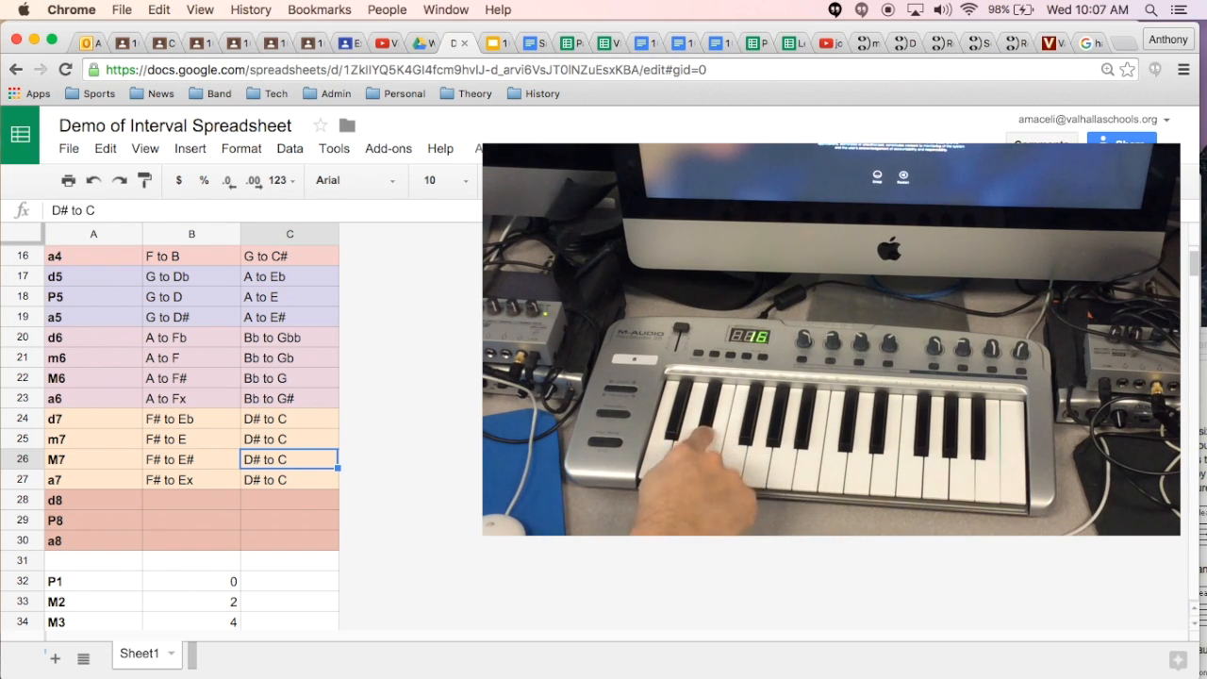
pyautogui.scroll(-3, 196, 594)
pyautogui.scroll(-1, 196, 594)
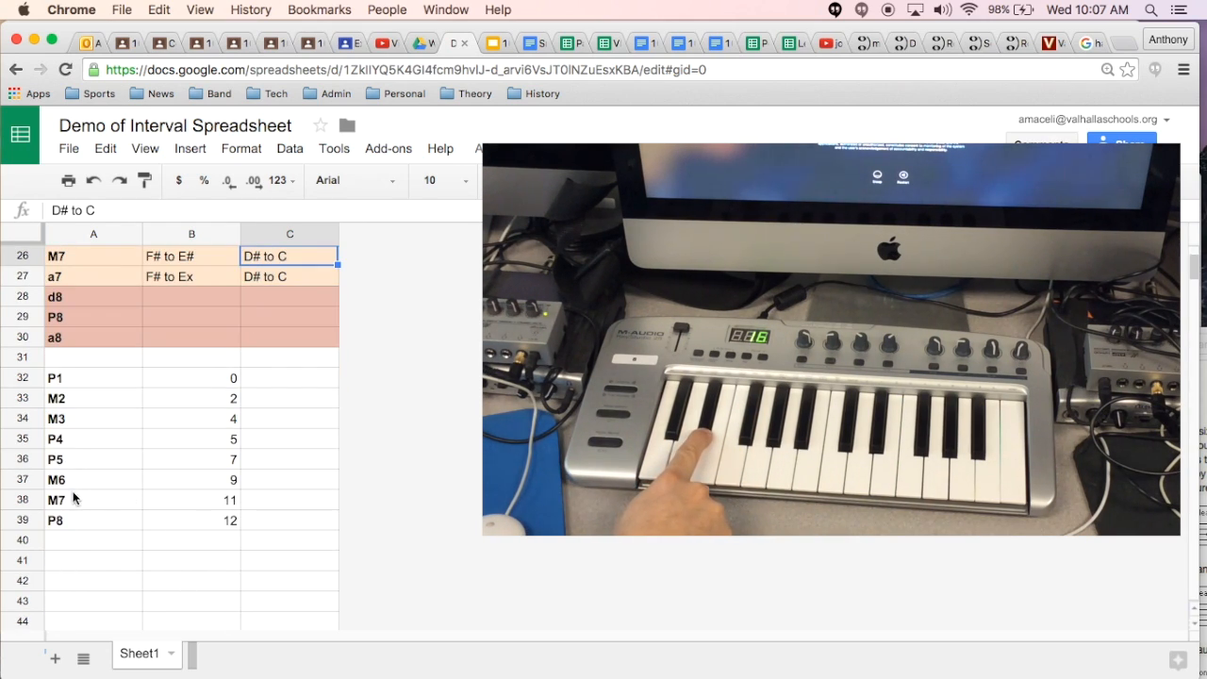
pyautogui.scroll(3, 189, 508)
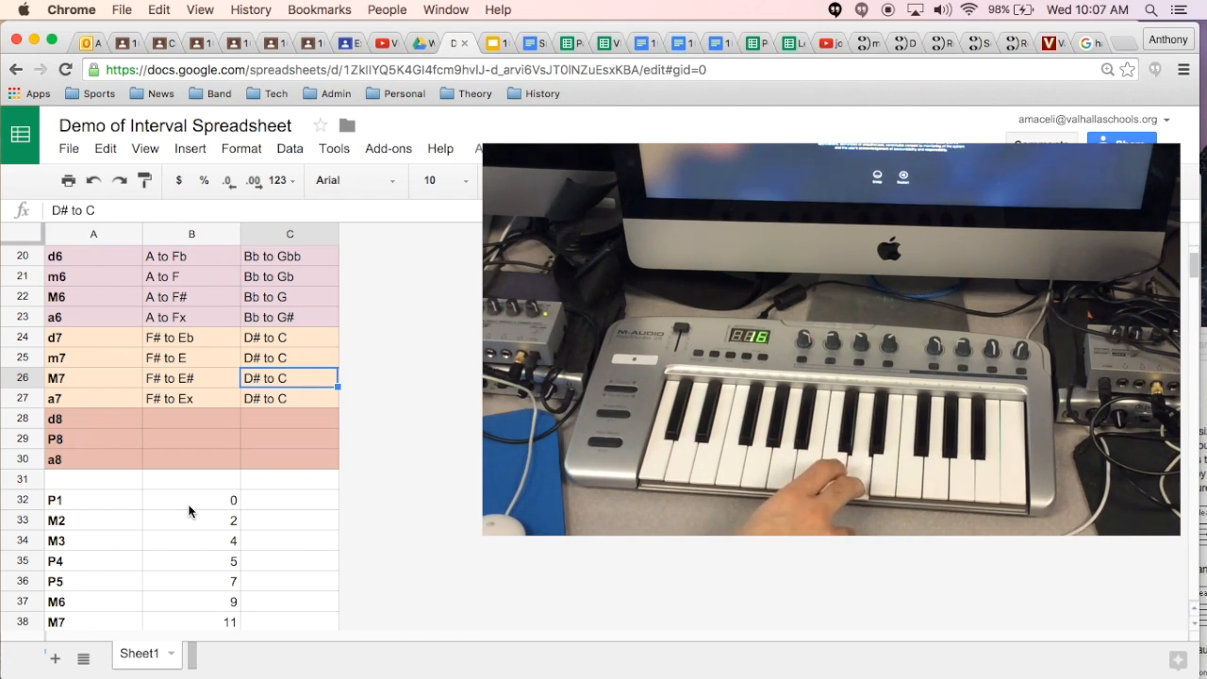
pyautogui.doubleClick(289, 380)
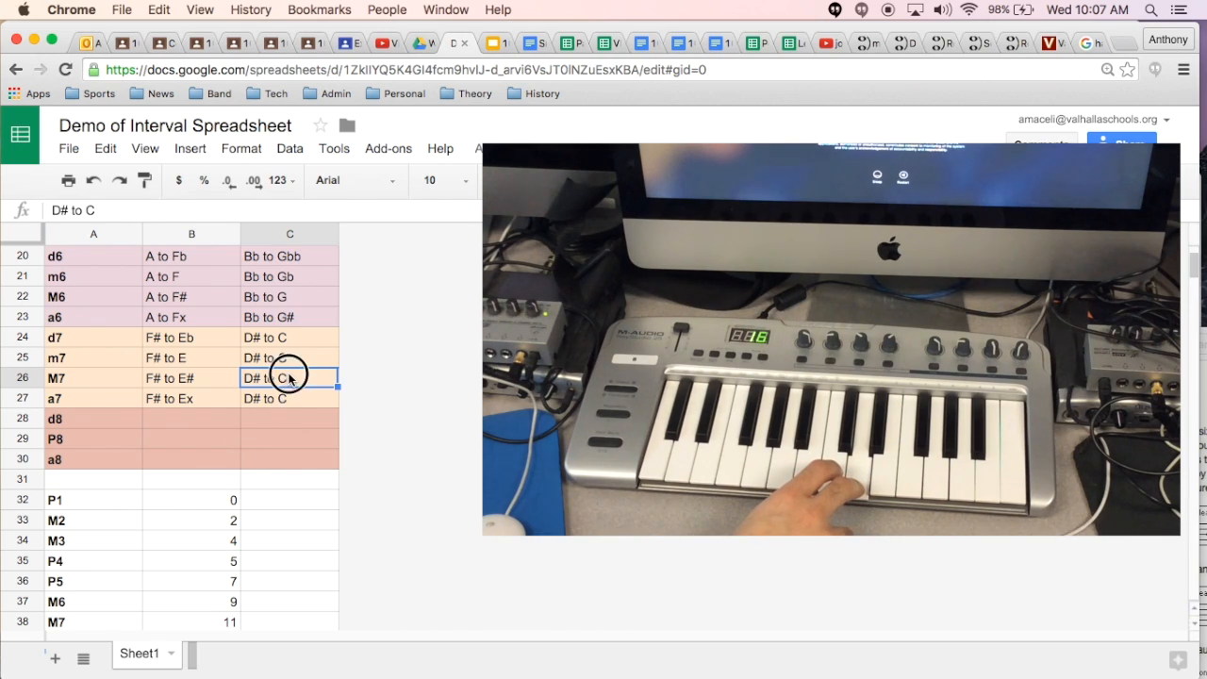
pyautogui.write('x')
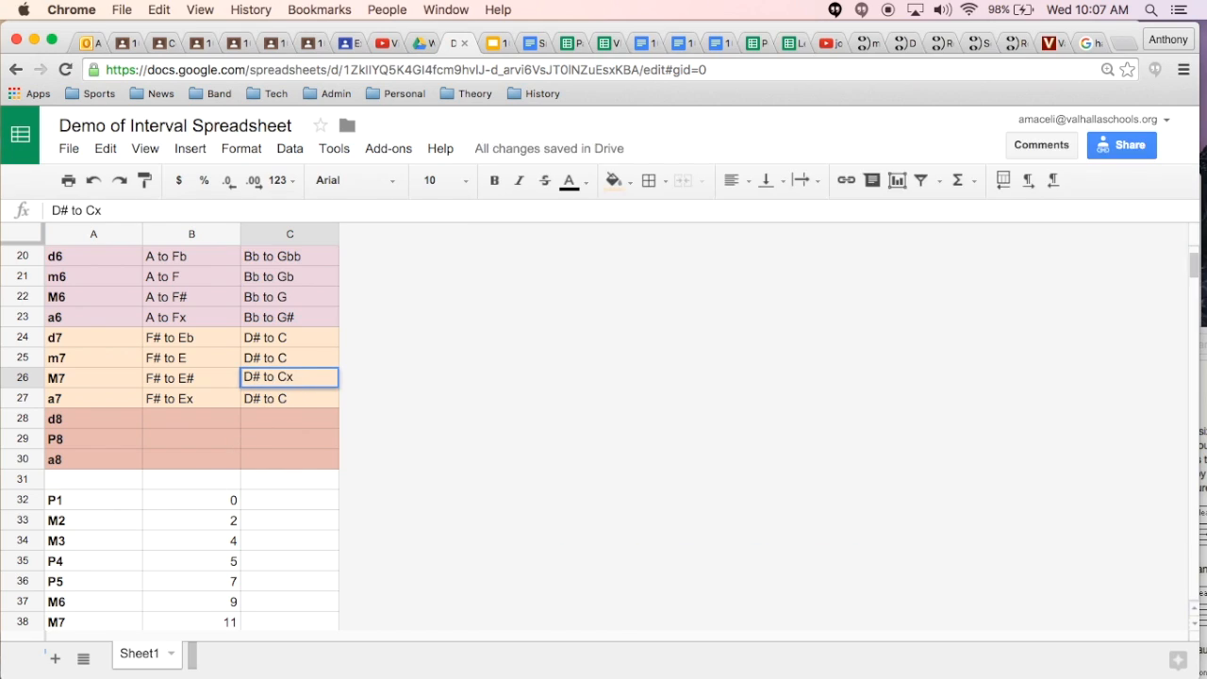
pyautogui.press('Return')
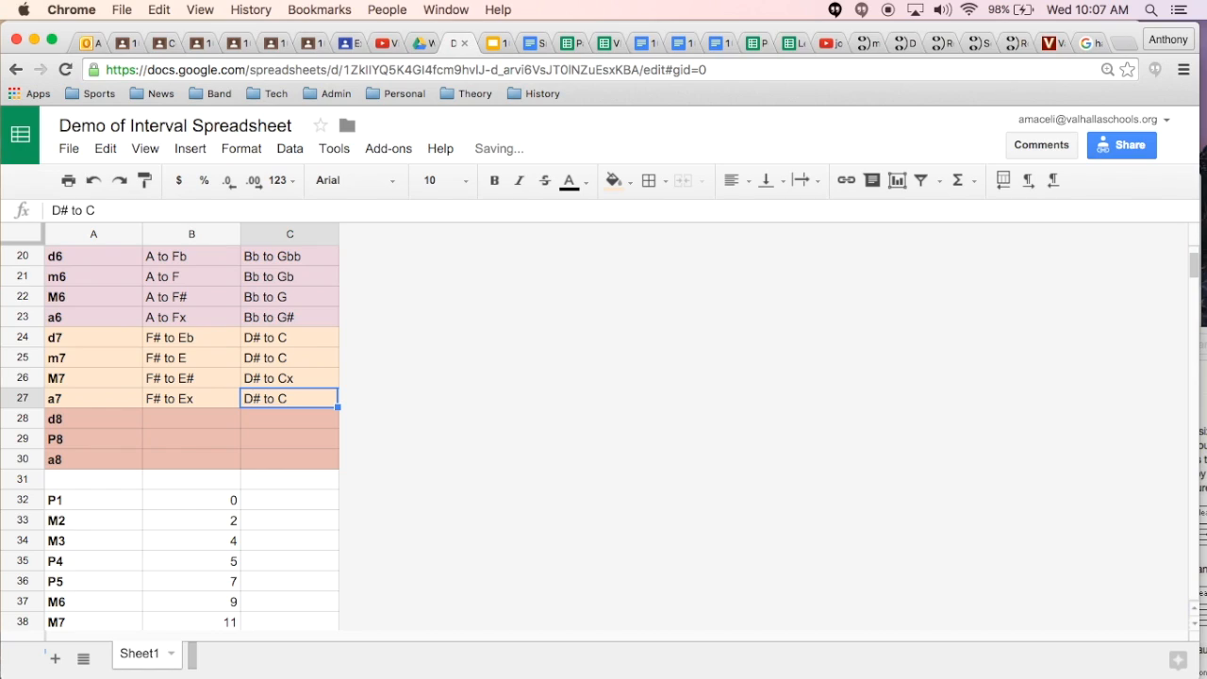
# Step: Change the EX 2 example for a7 in C27 to "D# to Cx#"
pyautogui.click(105, 210)
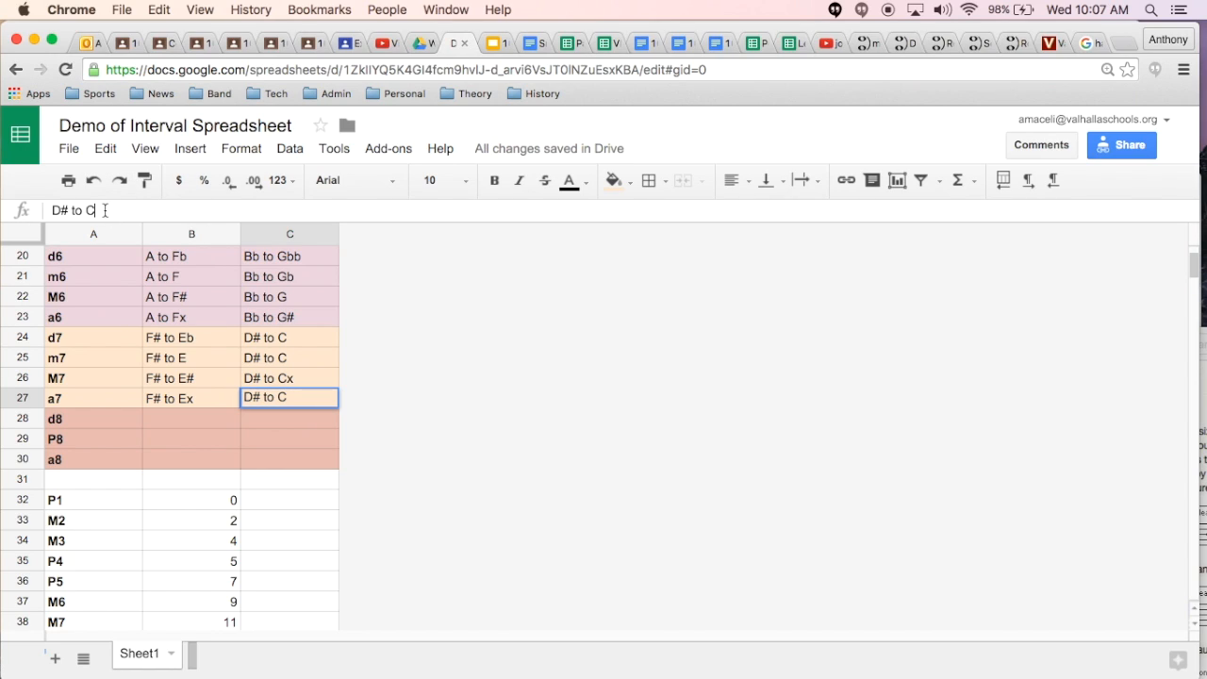
pyautogui.write('x#')
pyautogui.press('Return')
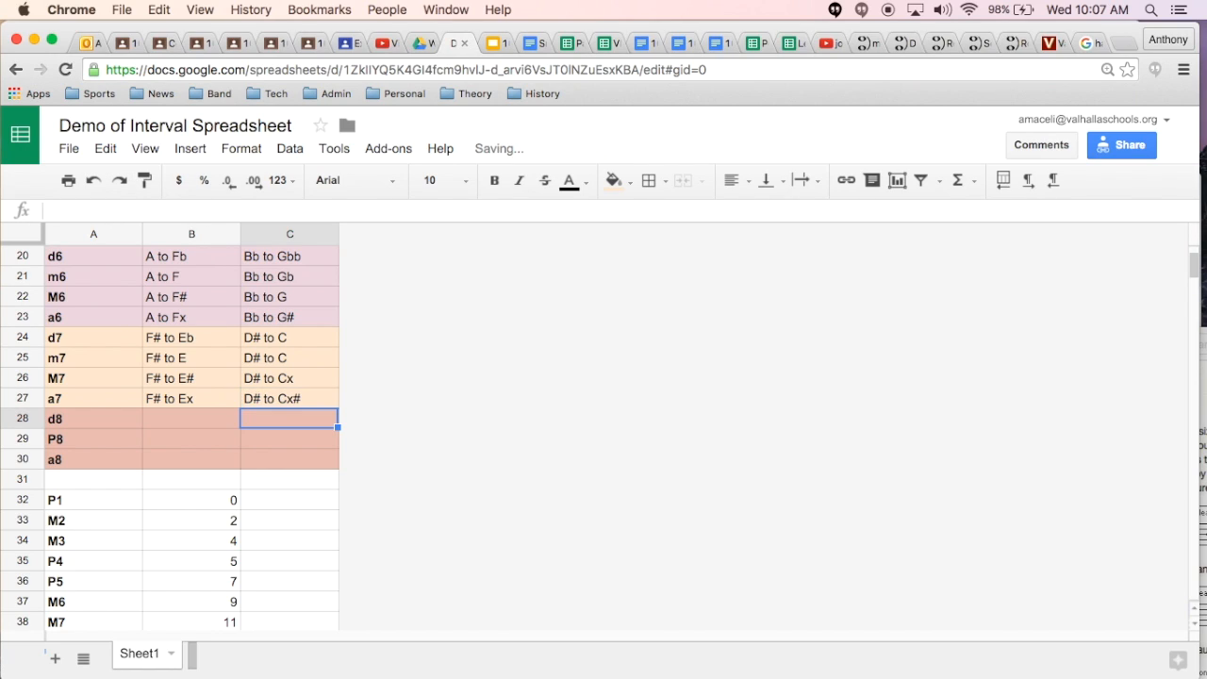
# Step: Change the EX 2 example for m7 in C25 to "D# to C#"
pyautogui.press('Up')
pyautogui.press('Up')
pyautogui.press('Up')
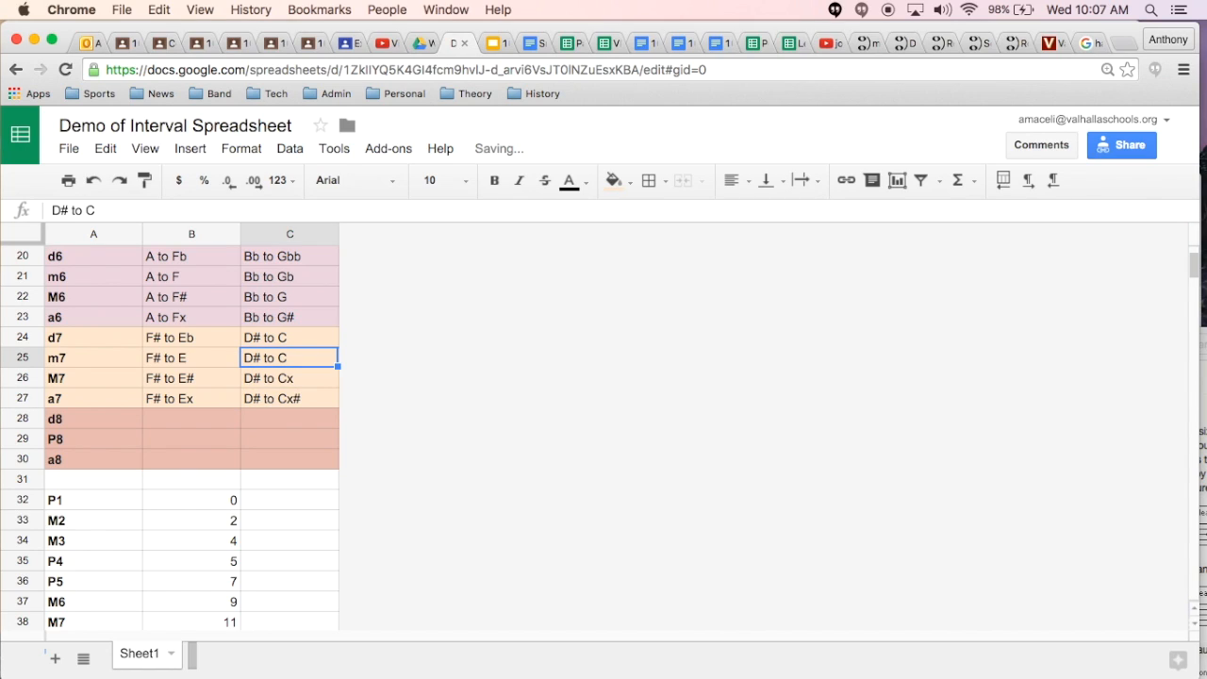
pyautogui.click(105, 210)
pyautogui.write('#')
pyautogui.press('Return')
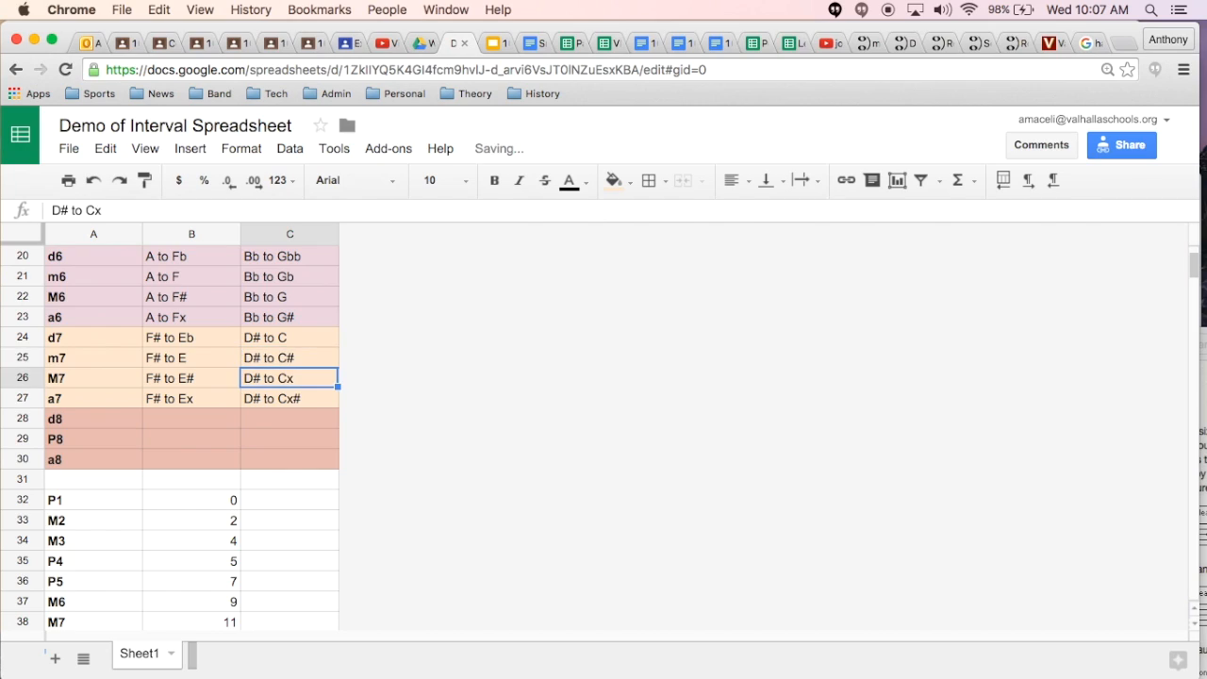
# Step: Enter "F to F" as the EX 1 example for d8 in B28
pyautogui.press('Up')
pyautogui.press('Up')
pyautogui.press('Down')
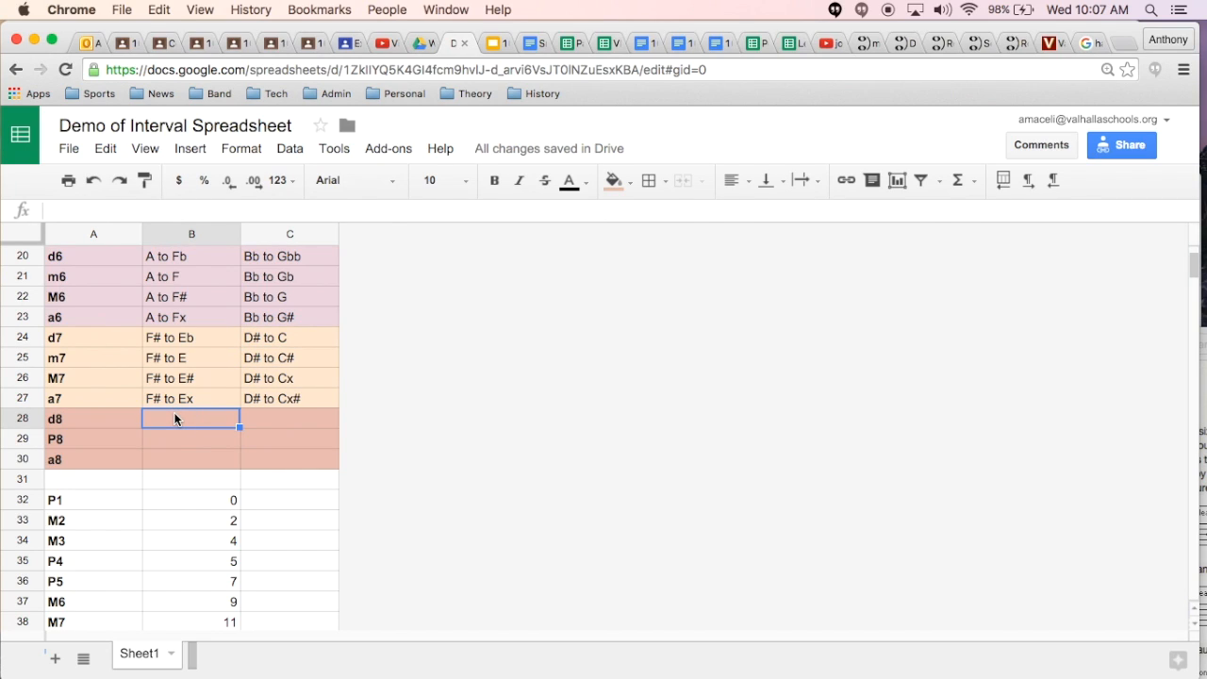
pyautogui.write('F')
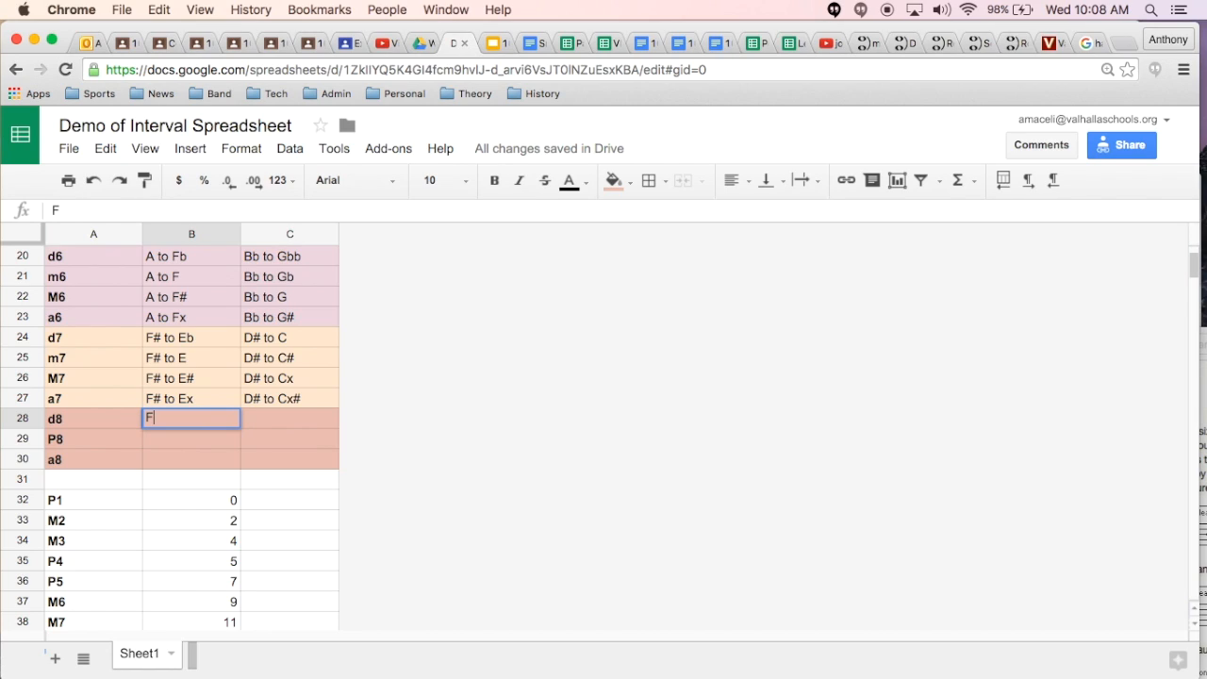
pyautogui.write(' to F')
pyautogui.press('Return')
pyautogui.press('Return')
# Step: Copy the EX 1 example from B28 into the P8 and a8 rows in B29:B30
pyautogui.press('Up')
pyautogui.press('Up')
pyautogui.press('super+c')
pyautogui.press('Down')
pyautogui.press('super+v')
pyautogui.press('Down')
pyautogui.press('super+v')
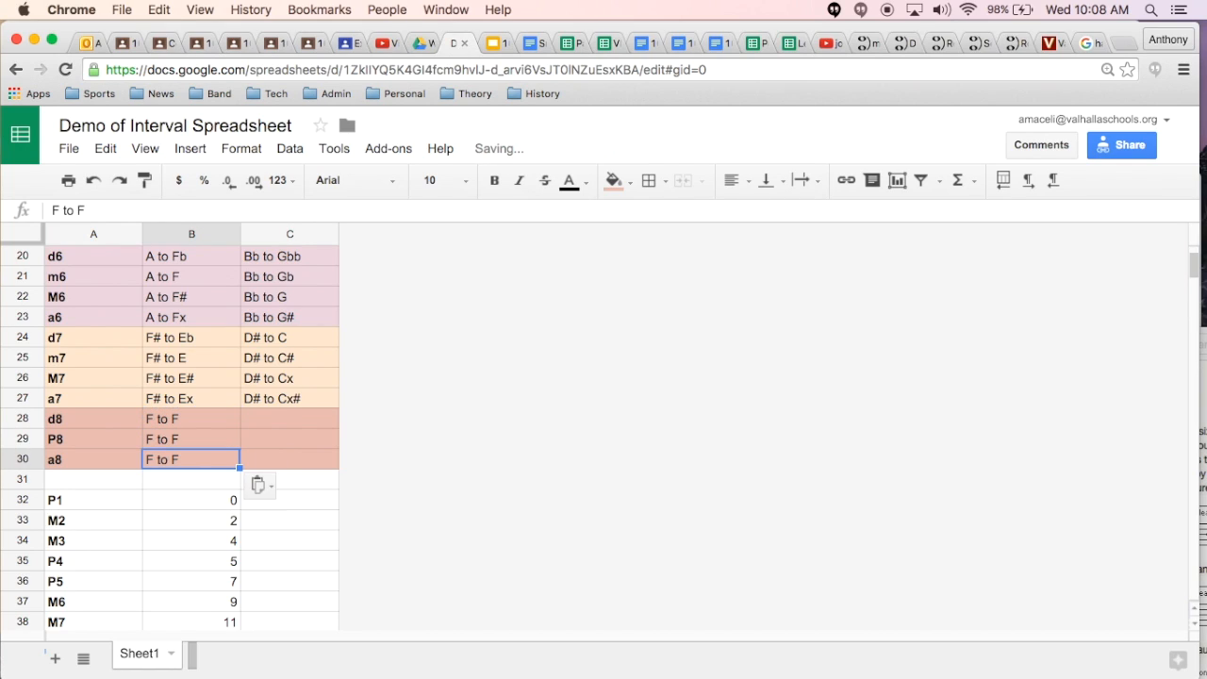
# Step: Enter "G to G" as the EX 2 example for d8 in C28
pyautogui.press('Up')
pyautogui.press('Up')
pyautogui.press('Right')
pyautogui.write('G to G')
pyautogui.press('Return')
# Step: Copy the EX 2 example from C28 into the P8 and a8 rows in C29:C30
pyautogui.press('Up')
pyautogui.press('super+c')
pyautogui.press('Down')
pyautogui.press('super+v')
pyautogui.press('Down')
pyautogui.press('super+v')
# Step: Check P8 against the half-step list and change the EX 1 example for a8 in B30 to "F to F#"
pyautogui.press('Up')
pyautogui.press('Left')
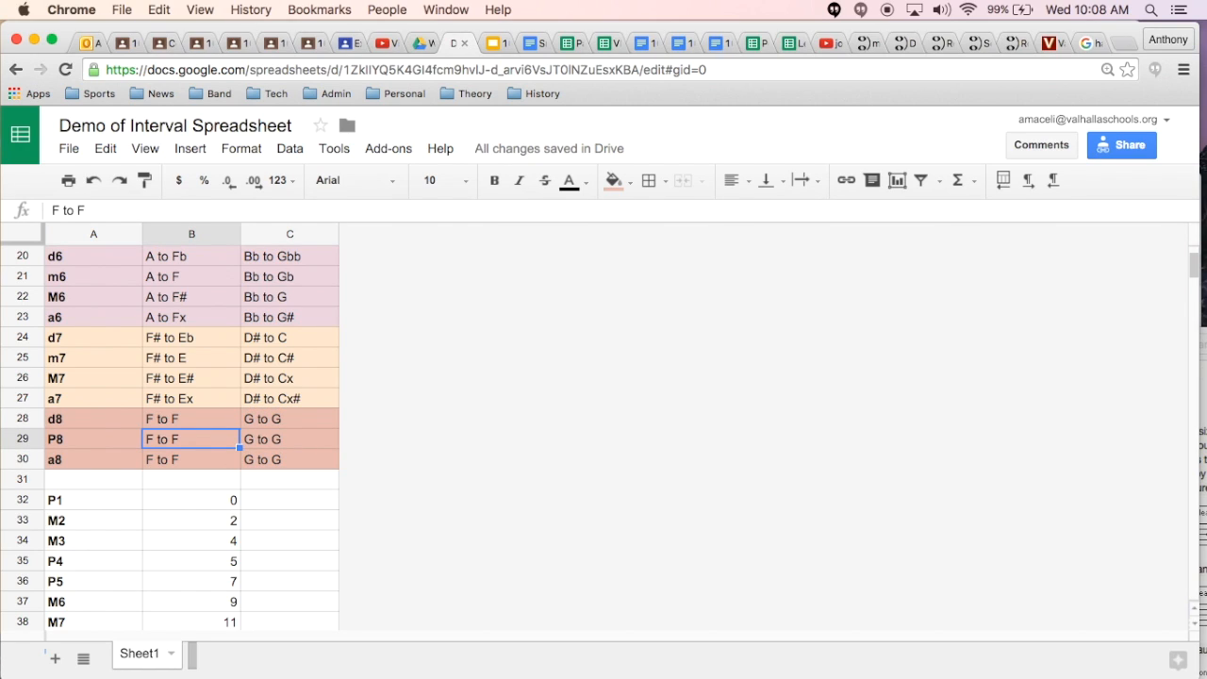
pyautogui.scroll(-2, 99, 557)
pyautogui.scroll(2, 99, 555)
pyautogui.click(177, 461)
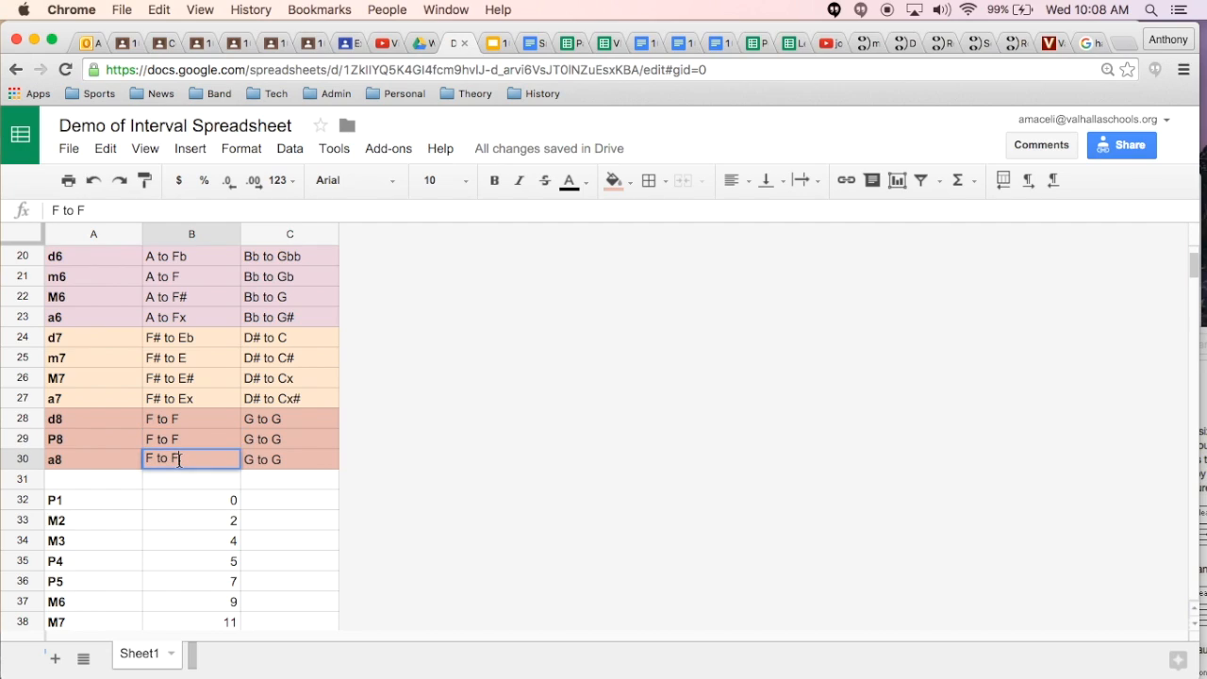
pyautogui.write('#')
pyautogui.press('Return')
pyautogui.press('Up')
pyautogui.press('Up')
pyautogui.click(179, 463)
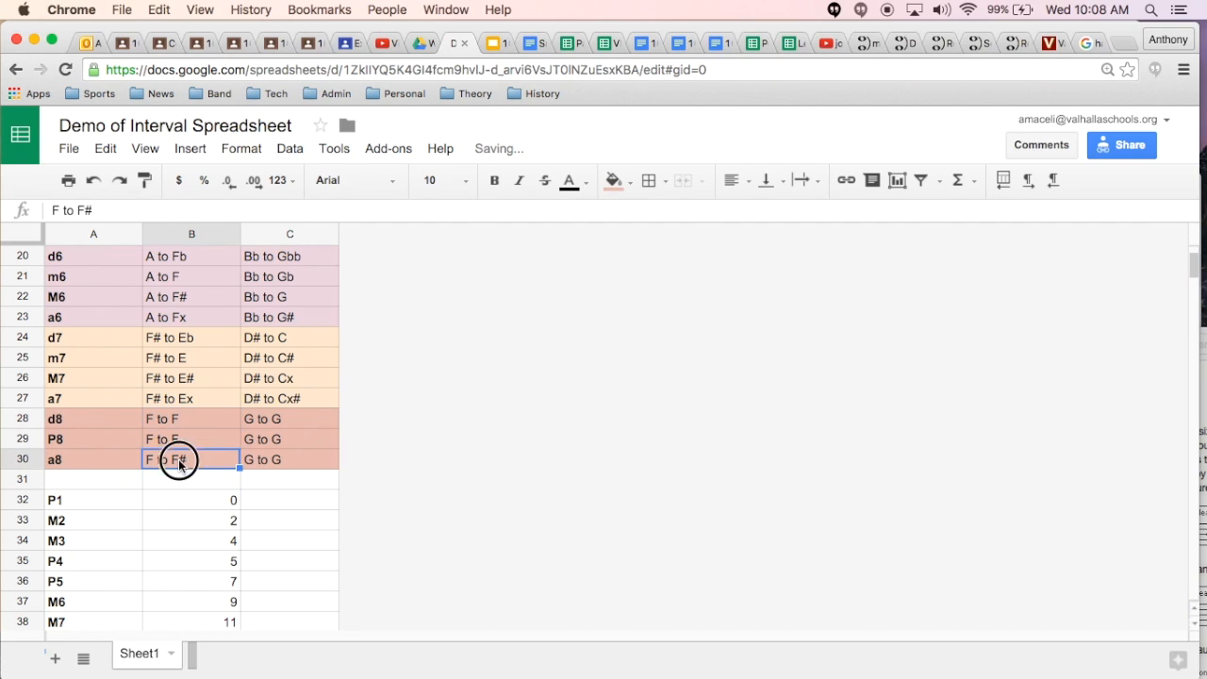
# Step: Change the d8 examples to "F to Fb" in B28 and "G to Gb" in C28
pyautogui.doubleClick(189, 423)
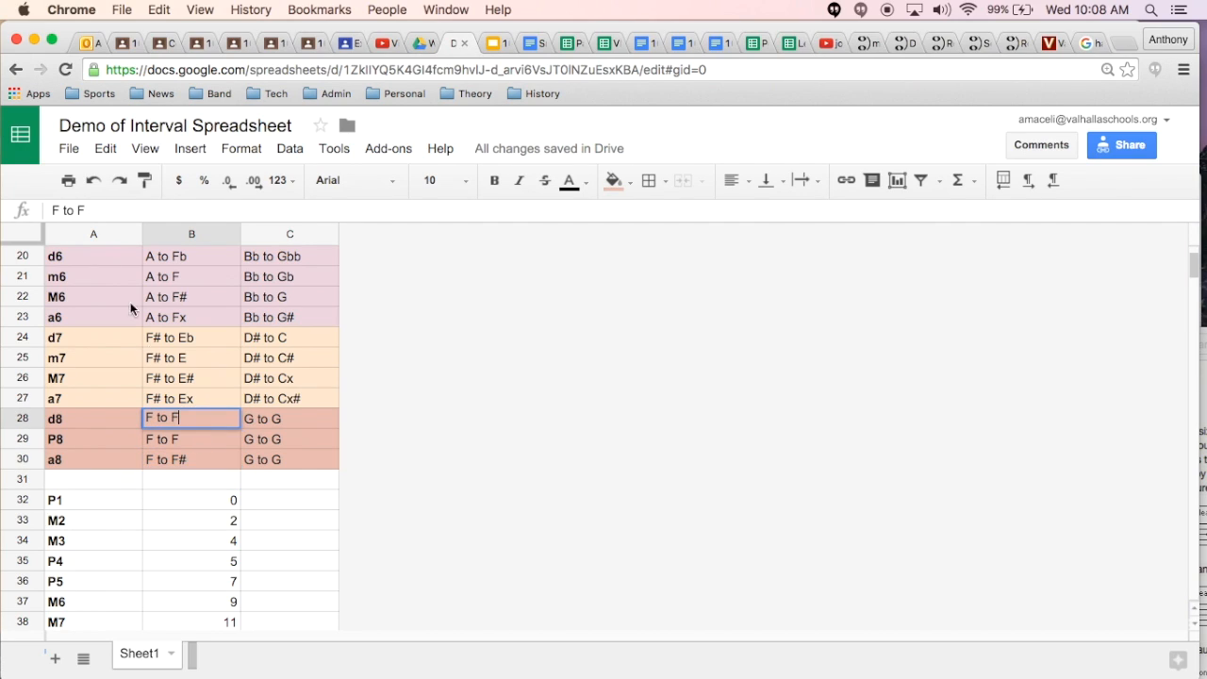
pyautogui.write('b')
pyautogui.press('Tab')
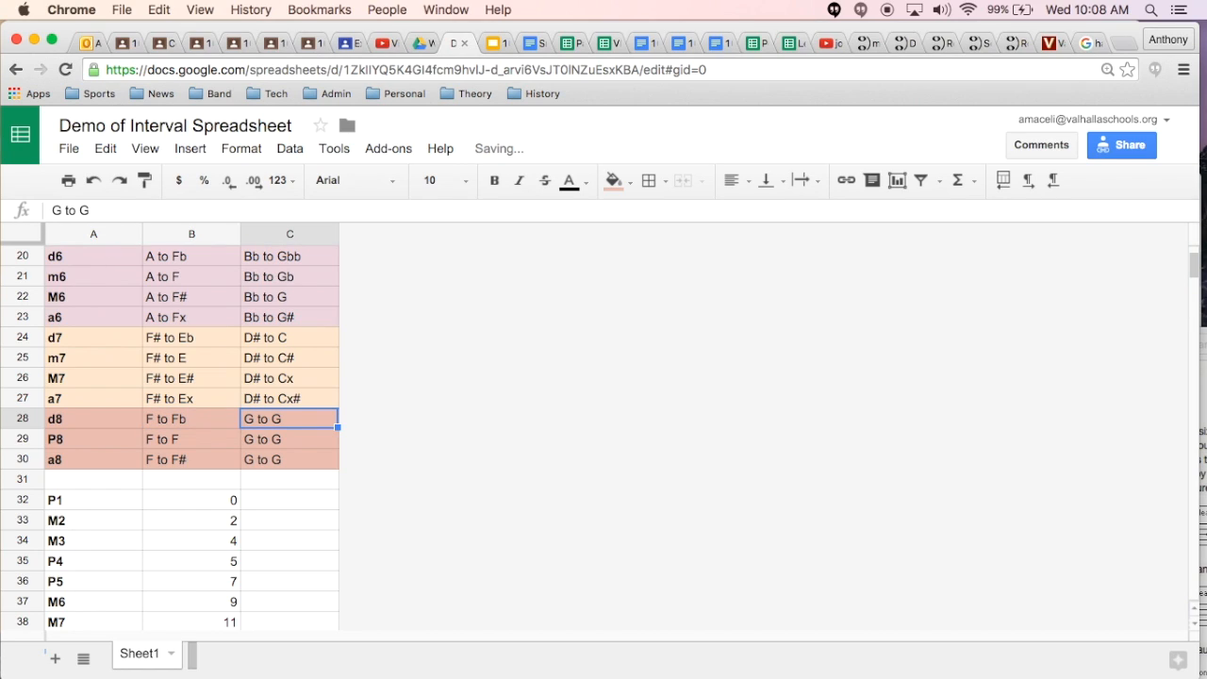
pyautogui.click(270, 441)
pyautogui.click(269, 424)
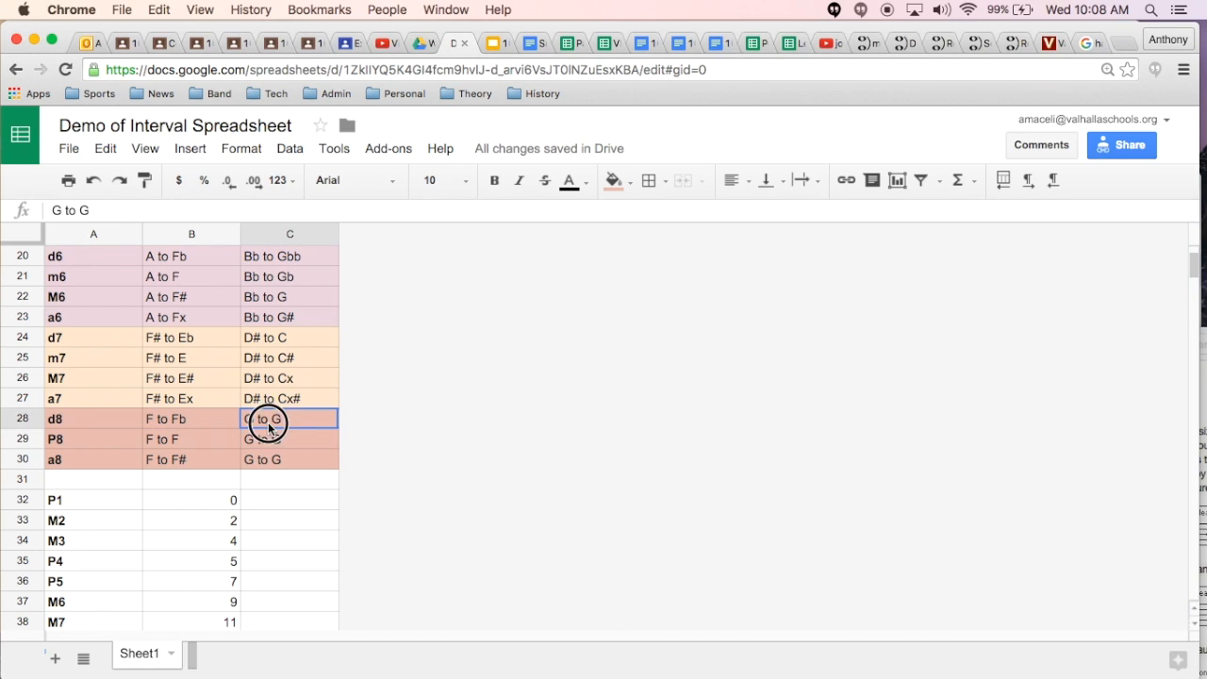
pyautogui.click(111, 211)
pyautogui.write('b')
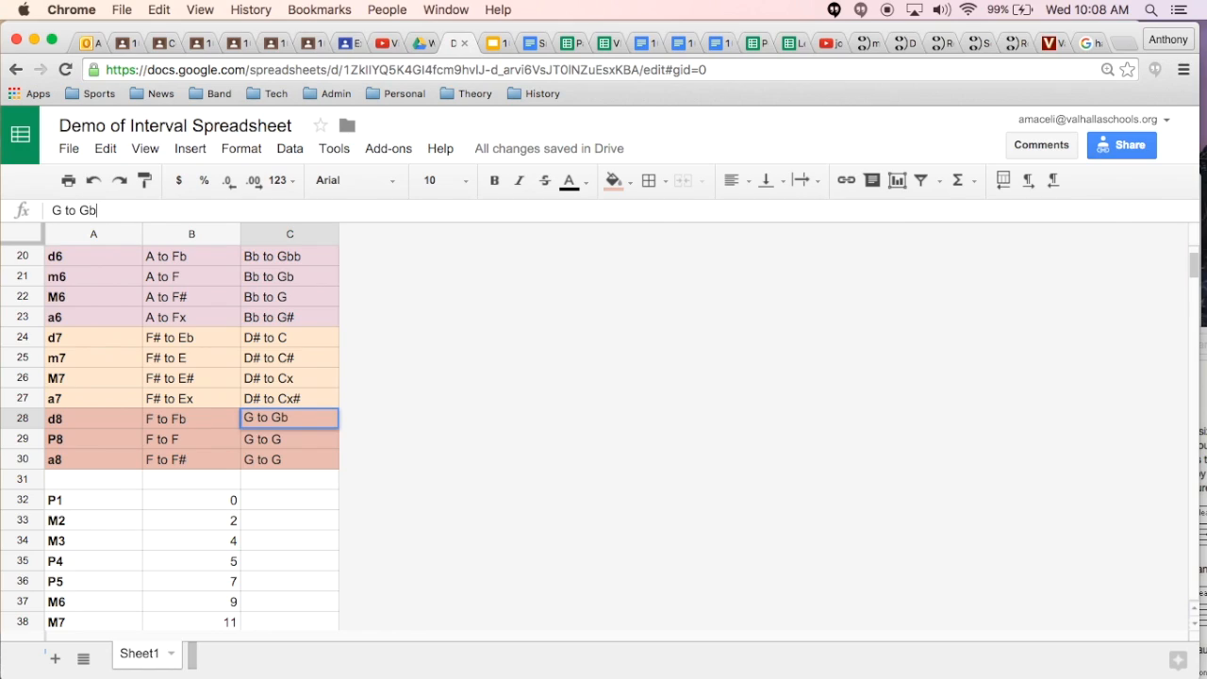
pyautogui.press('Return')
pyautogui.press('Return')
pyautogui.press('Return')
# Step: Change the EX 2 example for a8 in C30 to "G to G#" and look over the finished interval table
pyautogui.click(114, 210)
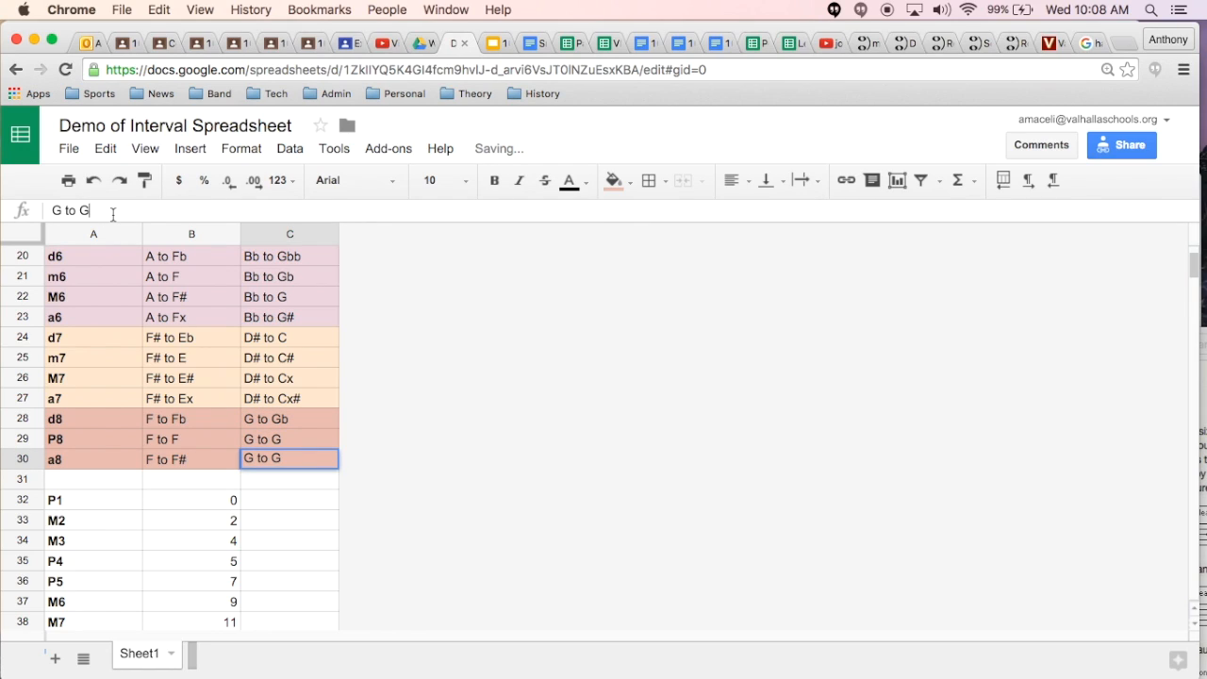
pyautogui.write('#')
pyautogui.press('Return')
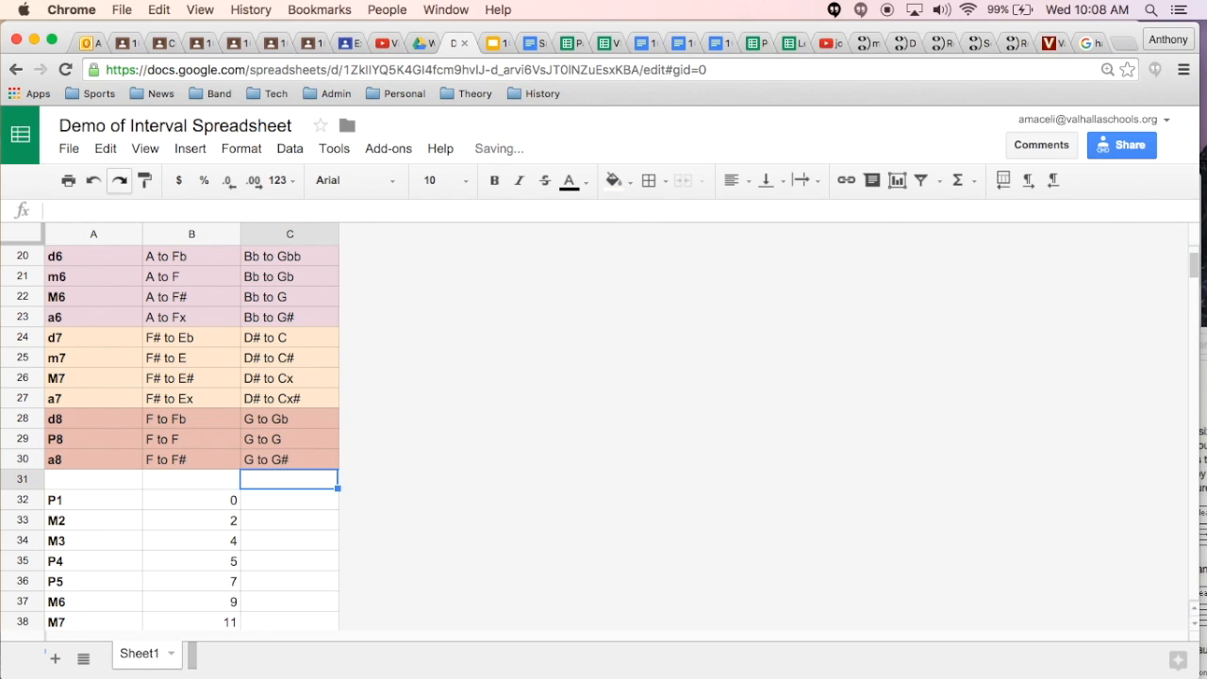
pyautogui.scroll(10, 135, 388)
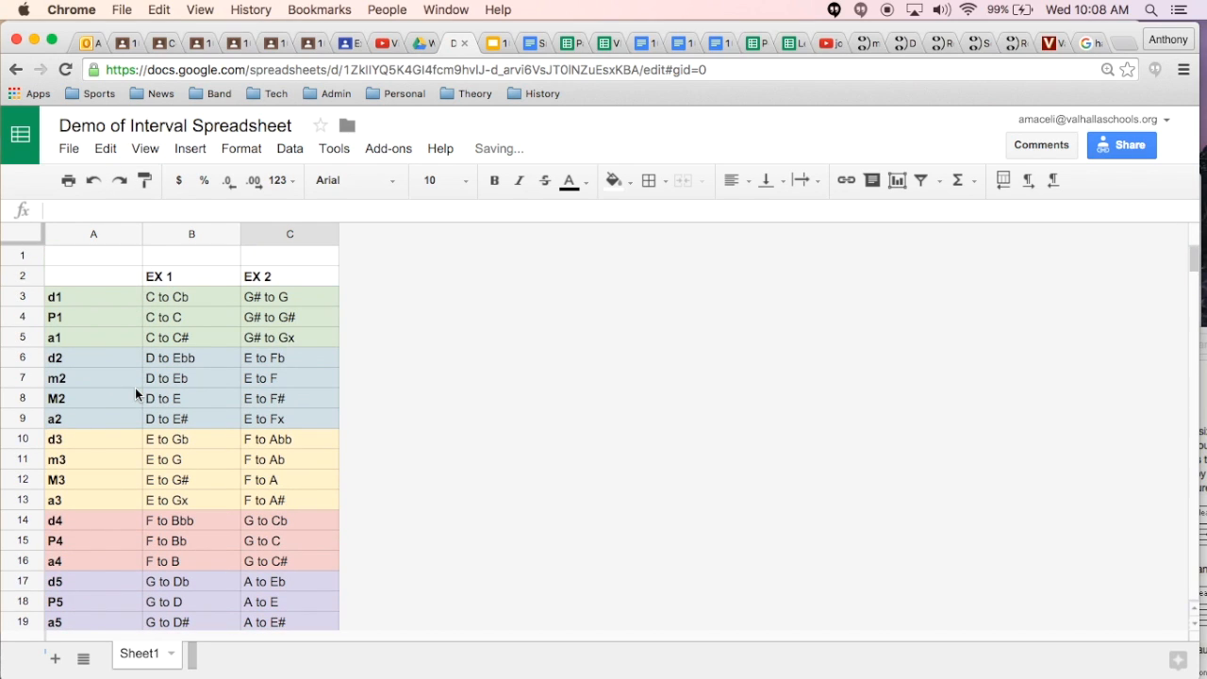
pyautogui.scroll(-5, 135, 387)
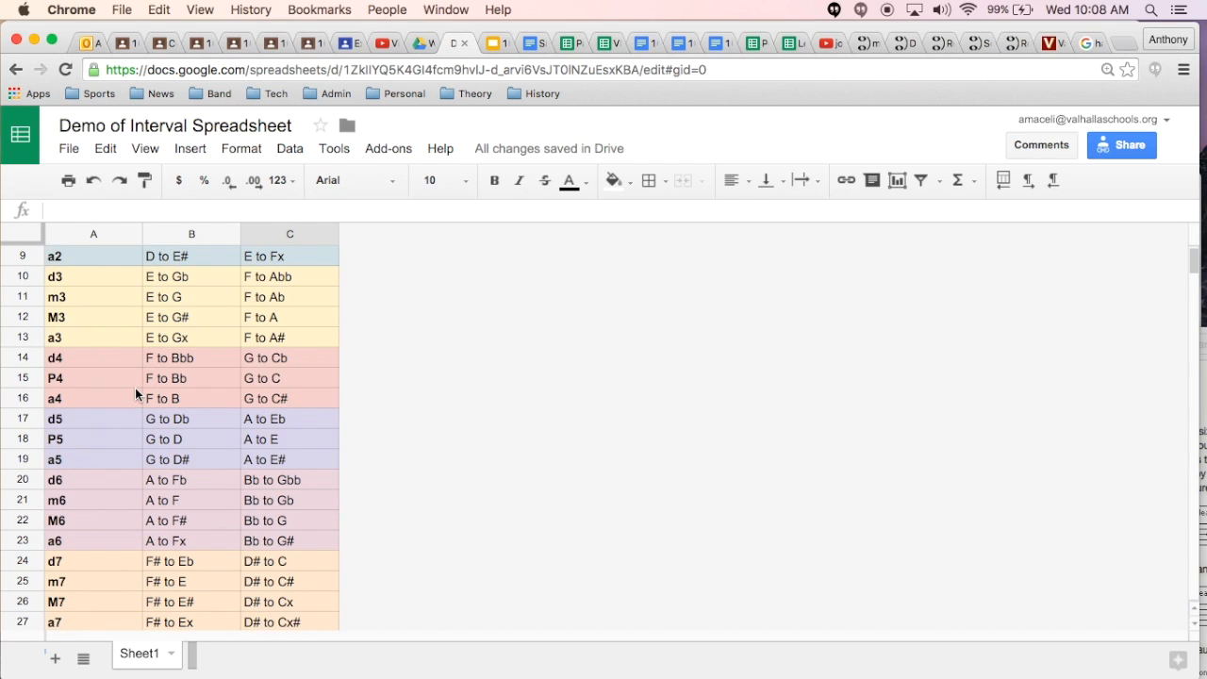